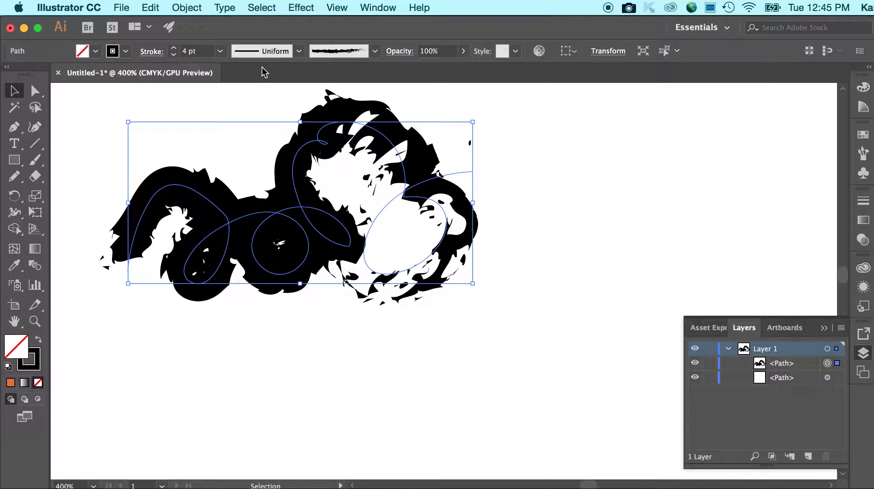
Reduce the selected path's stroke weight to 2 pt.
click(152, 51)
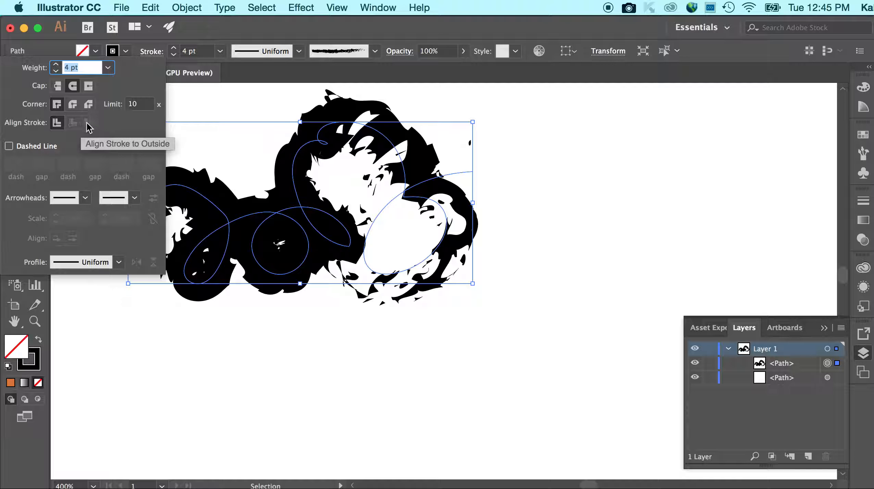
click(194, 97)
click(174, 54)
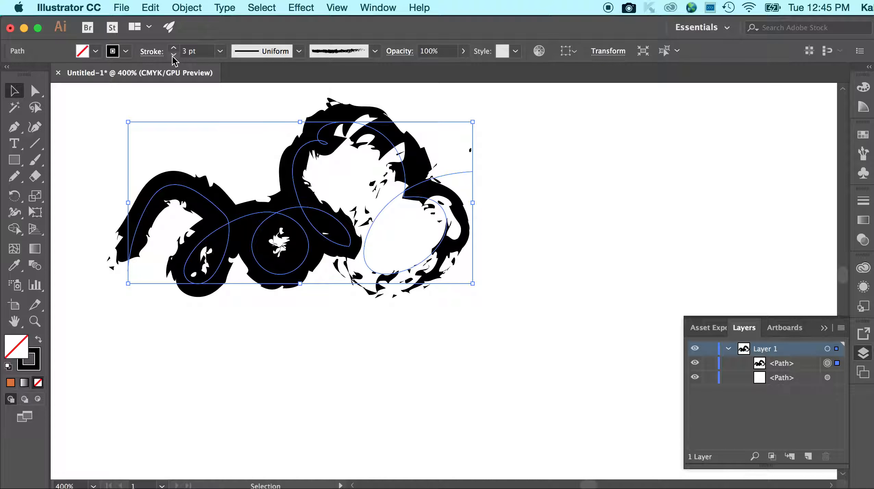
click(174, 54)
Open the Bristle Brush Library from the available brush libraries.
click(376, 52)
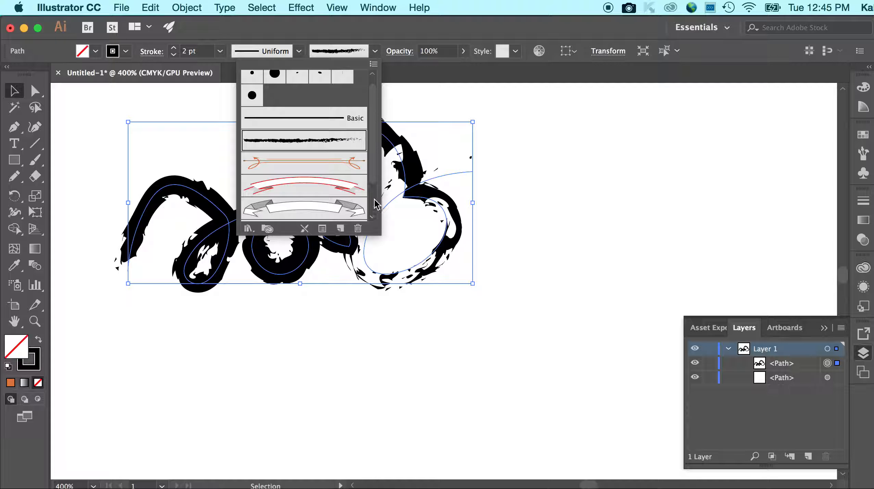
click(375, 65)
mouse_move(481, 310)
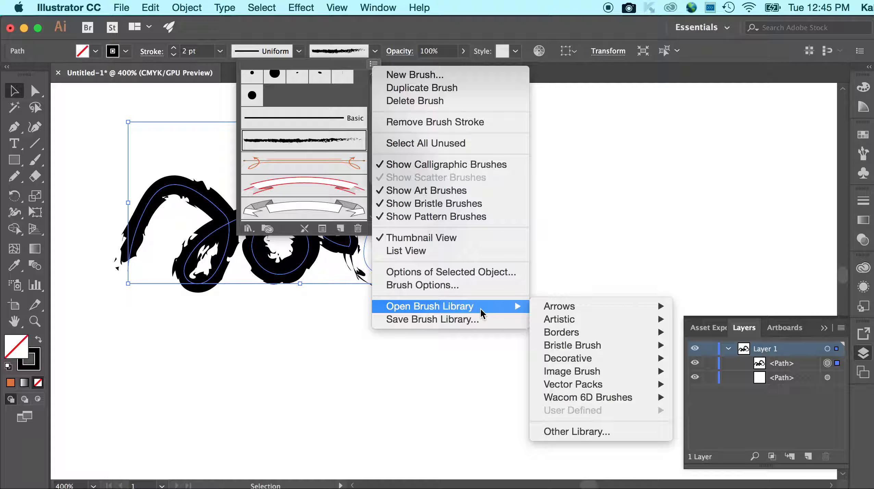
mouse_move(609, 345)
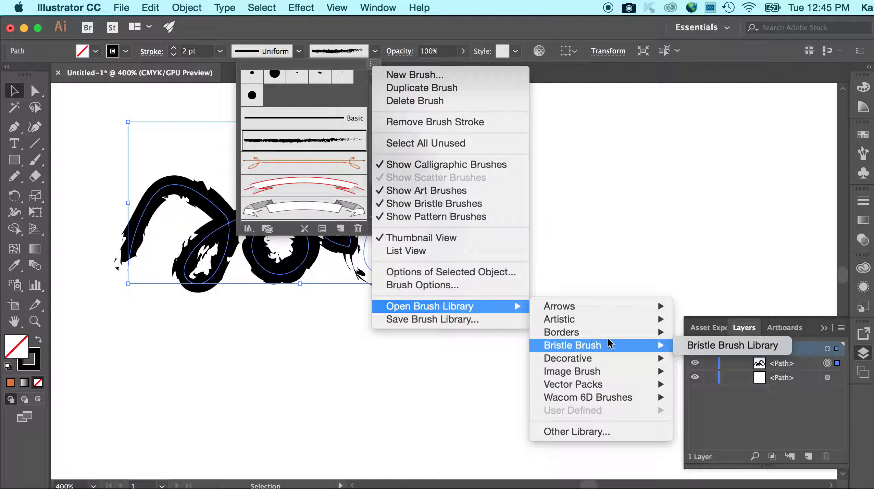
click(709, 346)
Apply the 4.50 Round and then the thin 1.00 Spotter bristle brush to the path, and enlarge the library panel.
click(695, 151)
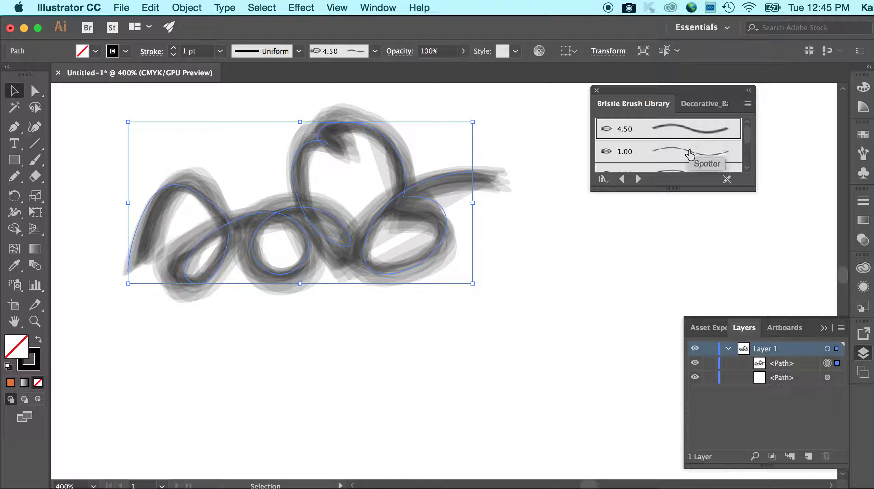
click(695, 151)
drag(750, 182, 780, 320)
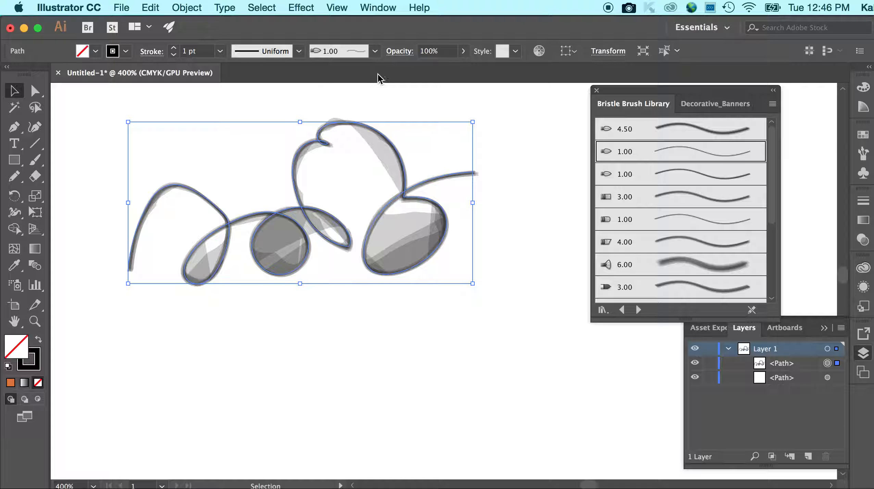
Try the elliptical and the double-bulge variable width profiles on the bristle-brushed path.
click(298, 51)
click(276, 99)
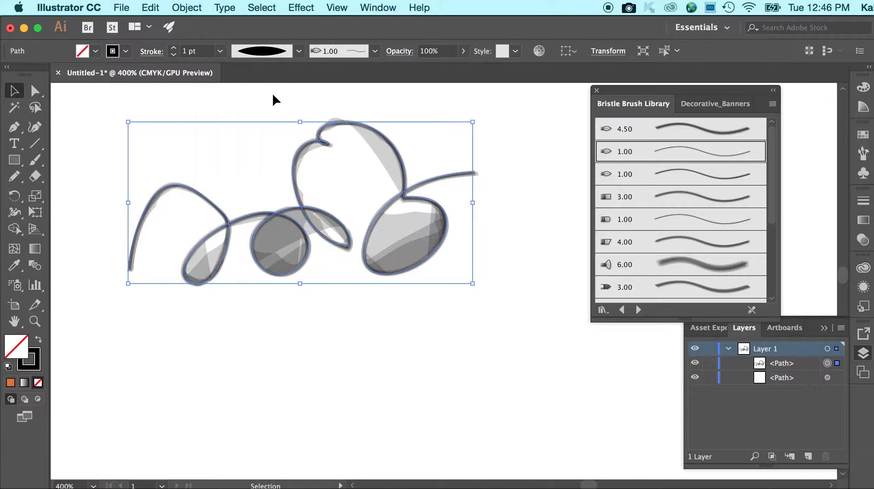
click(287, 55)
click(268, 120)
Apply the 15 pt. Round calligraphic brush to the path.
click(375, 52)
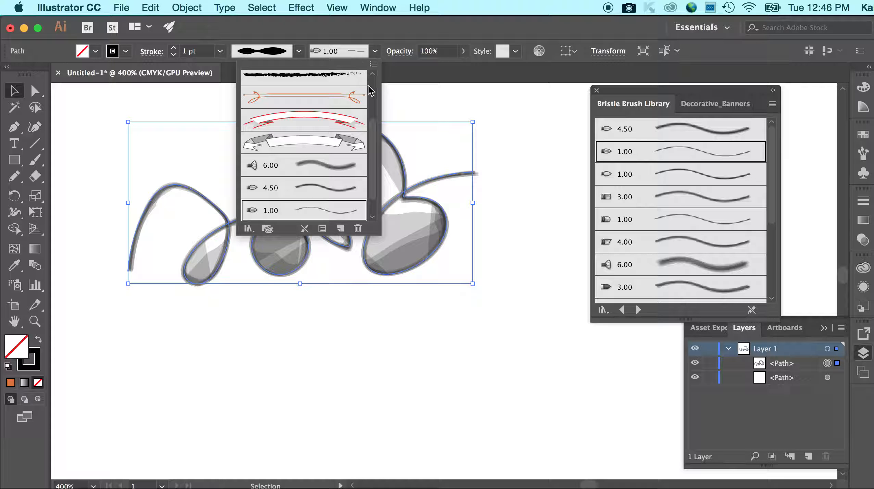
scroll(374, 75, up, 4)
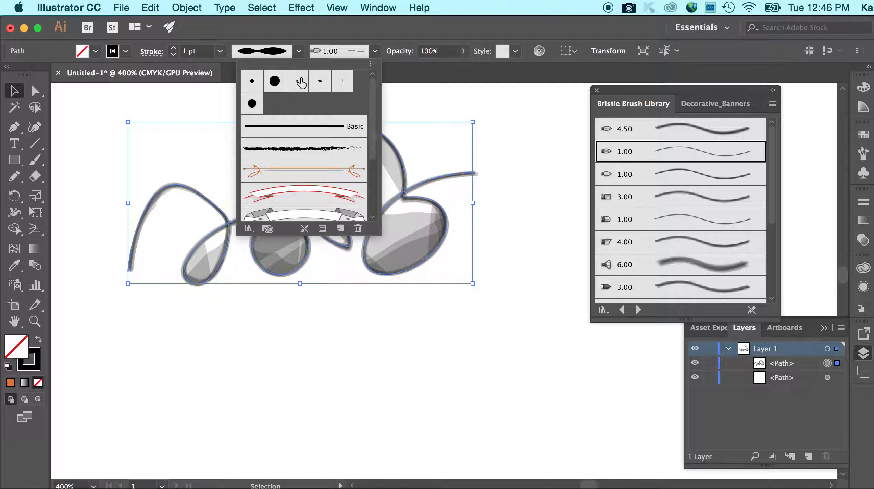
click(279, 82)
Try the elliptical and double-bulge width profiles on the path with the calligraphic brush.
click(299, 51)
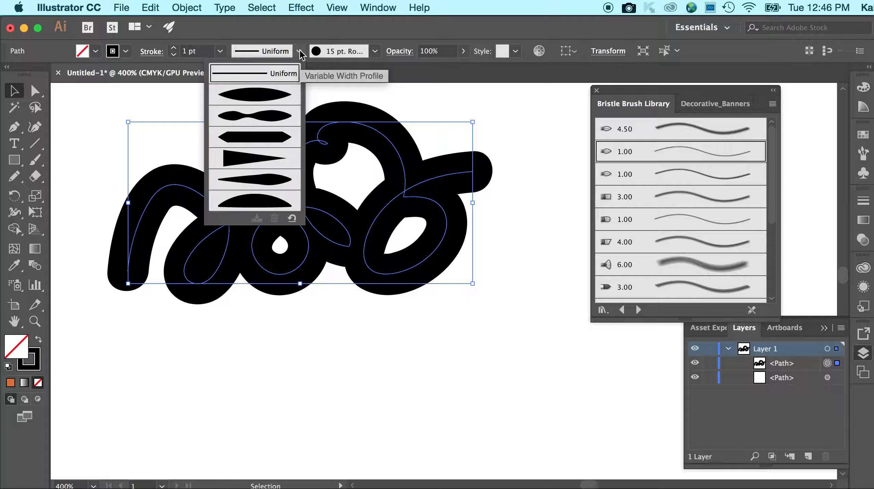
click(269, 102)
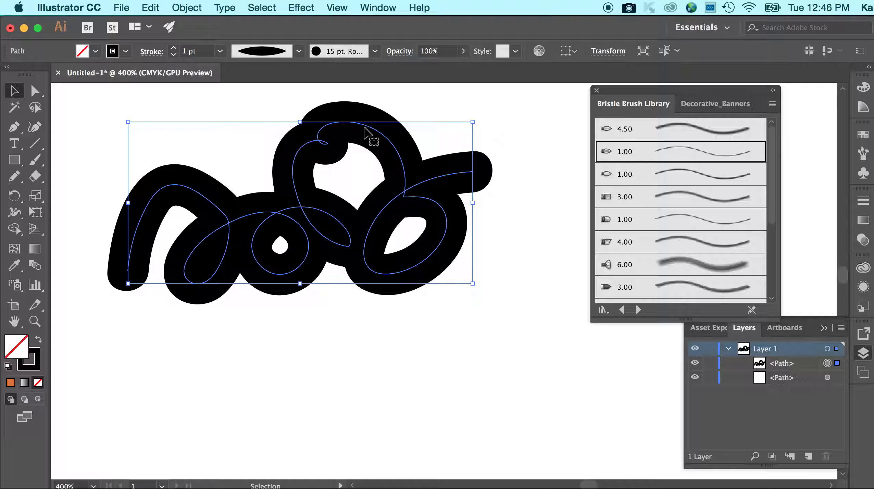
click(299, 51)
click(264, 113)
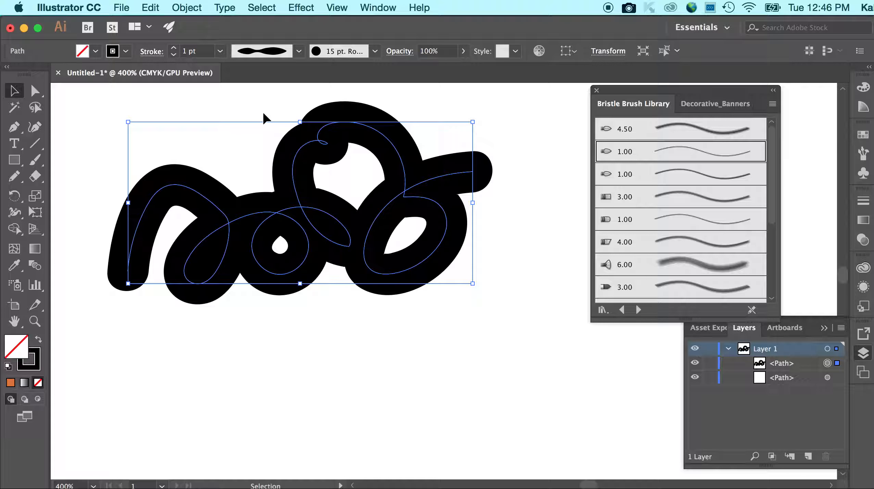
Apply the Charcoal – Feather art brush to the path, and replace it with the library's 4.00 and finally 6.00 bristle brushes.
click(220, 142)
click(302, 219)
click(375, 51)
click(340, 130)
click(335, 147)
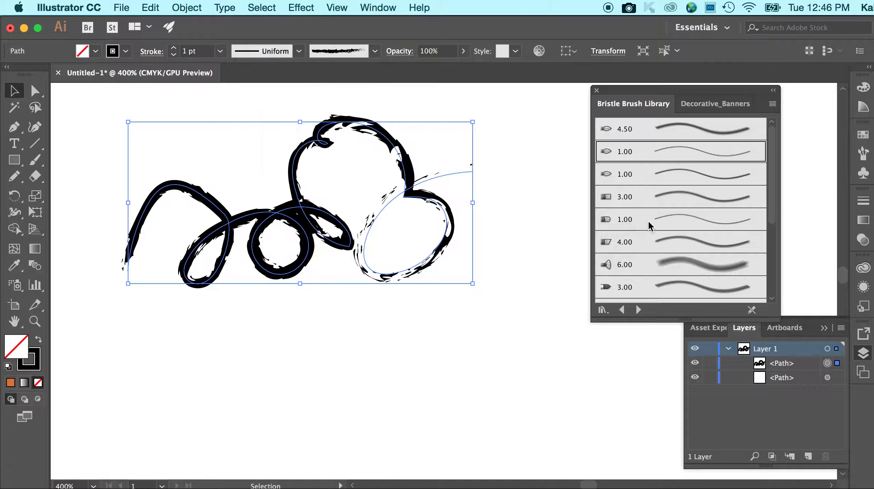
click(672, 244)
click(680, 277)
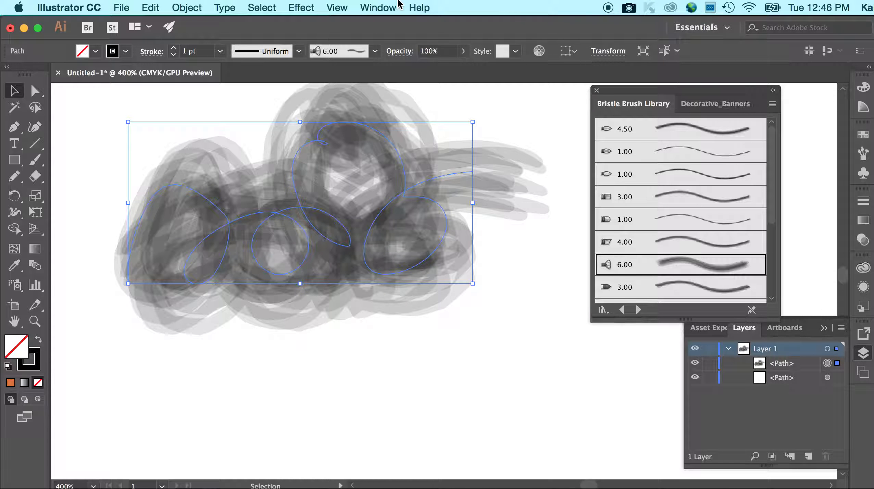
Show the Brushes panel and enlarge it to list the document's brushes from the first one.
click(397, 6)
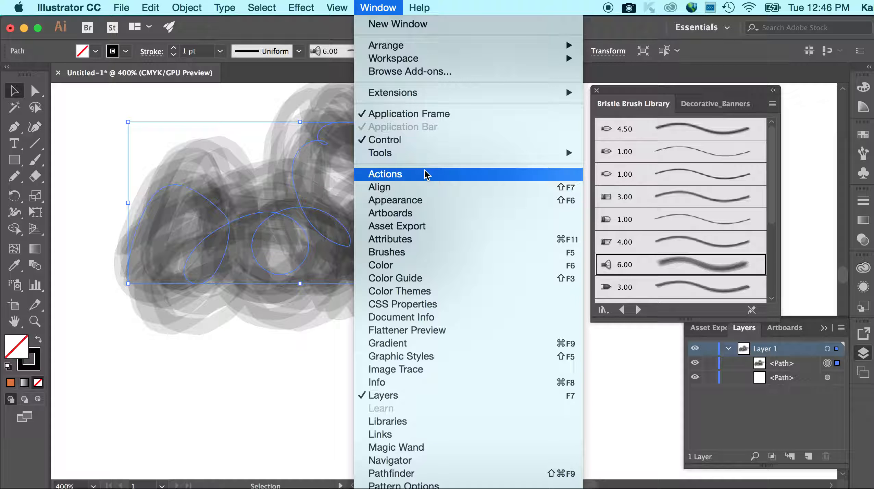
click(427, 252)
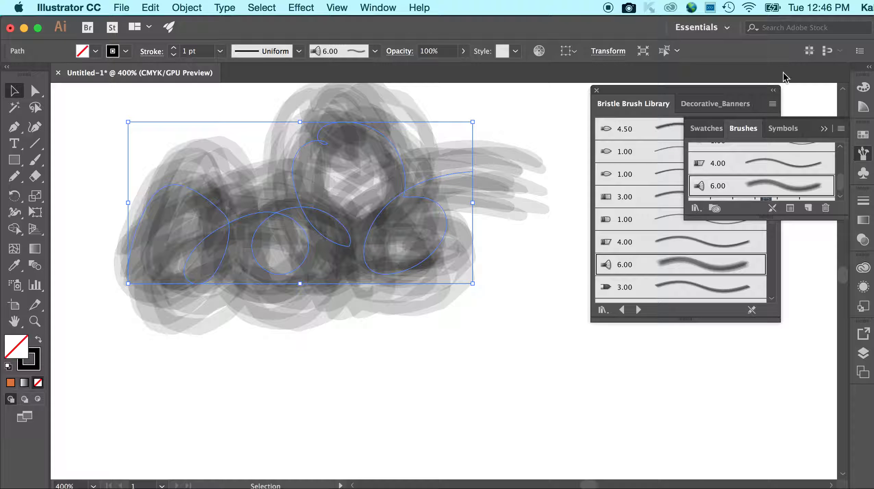
drag(839, 216, 825, 424)
scroll(775, 210, up, 1)
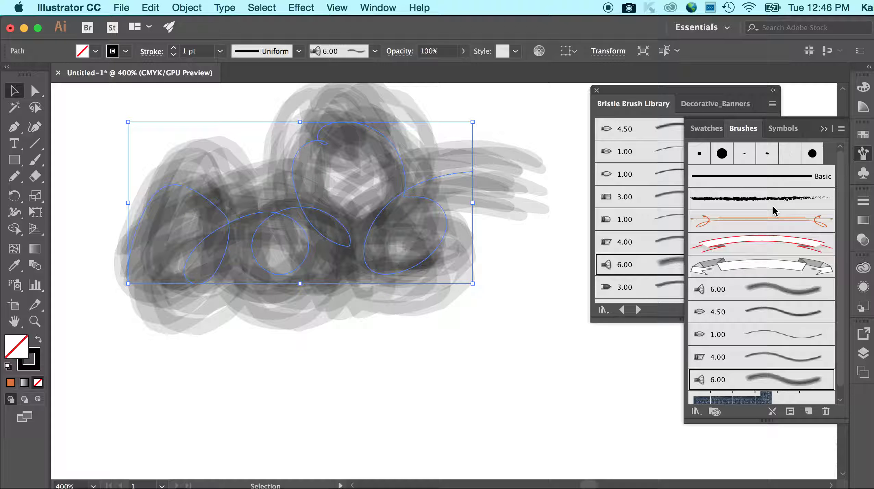
View the Charcoal – Feather brush's Art Brush Options and close them without changes.
double_click(759, 202)
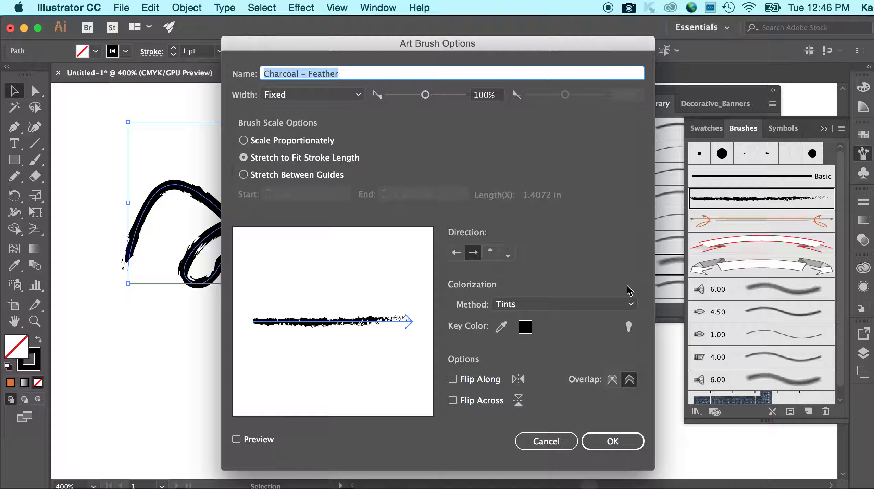
click(563, 438)
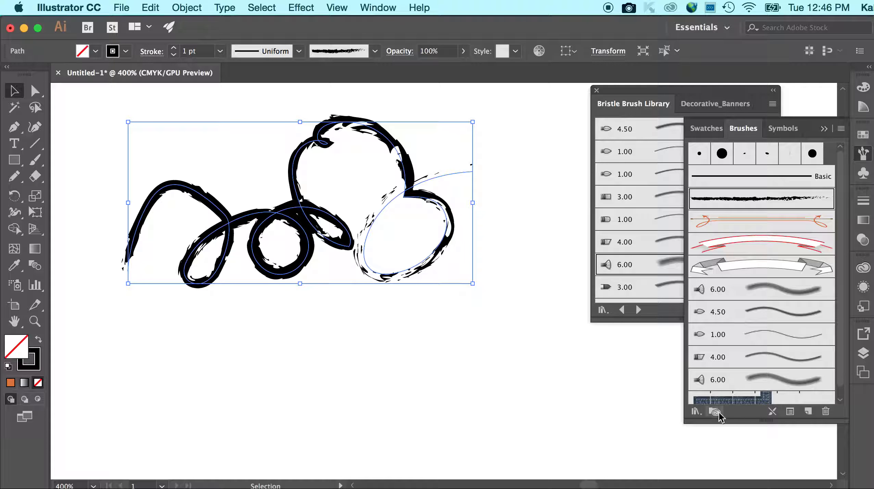
Apply the library's first three bristle brushes to the path in turn, ending with the second 1.00 brush.
click(658, 136)
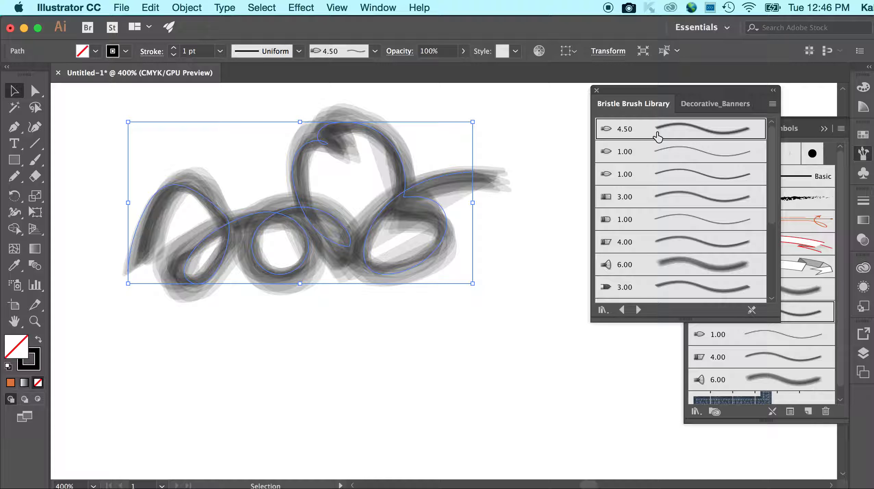
click(657, 160)
click(656, 182)
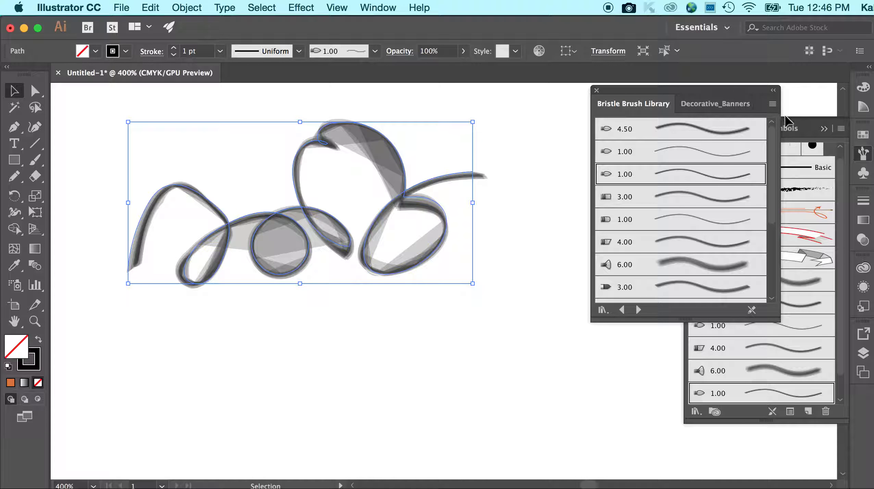
Move the Bristle Brush Library clear of the Brushes panel and copy its 4.50 Round brush into the Brushes panel.
drag(741, 92, 627, 91)
drag(583, 129, 738, 187)
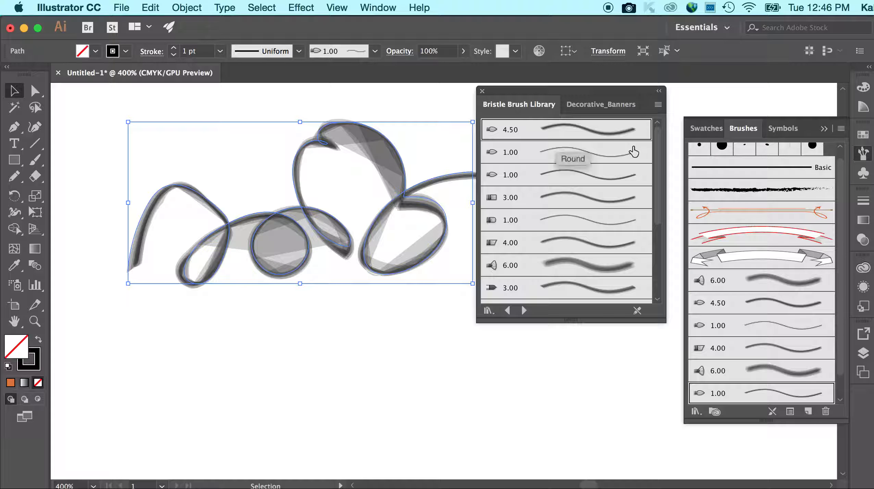
scroll(800, 262, up, 1)
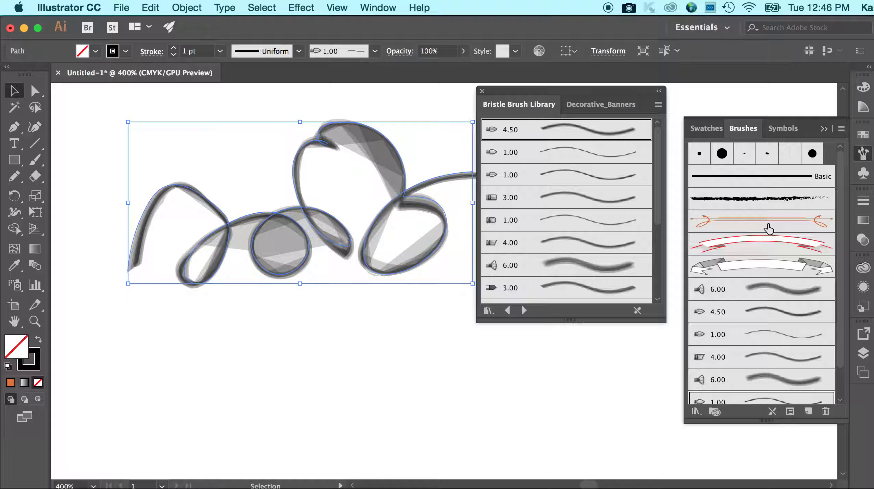
Apply the 6.00 Mop brush to the path and set the brush's size to 3.55 mm, leaving existing strokes as they are.
click(743, 290)
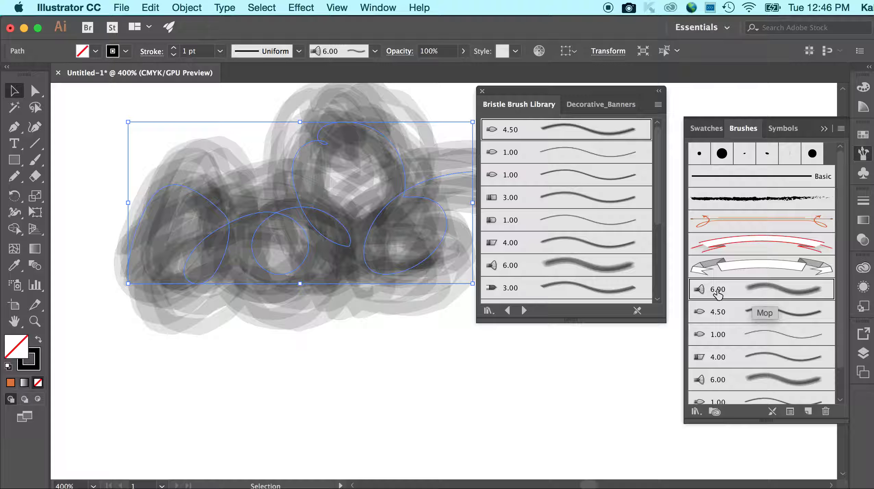
double_click(718, 294)
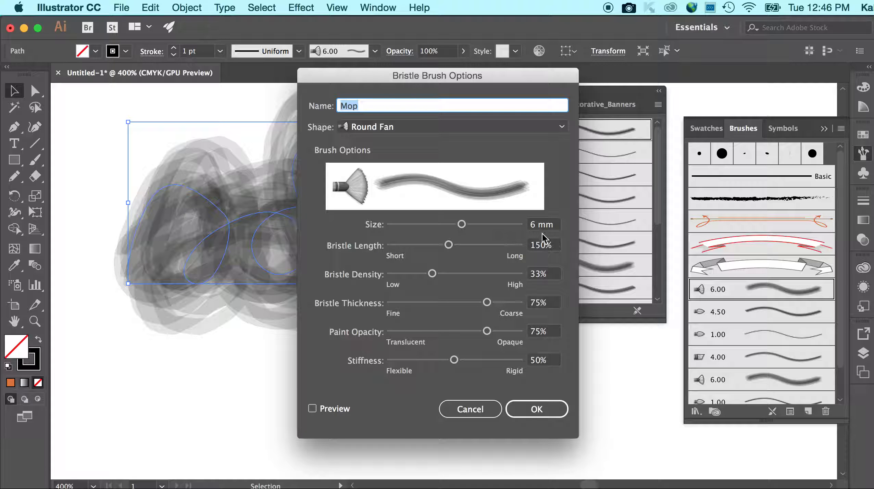
drag(462, 224, 427, 224)
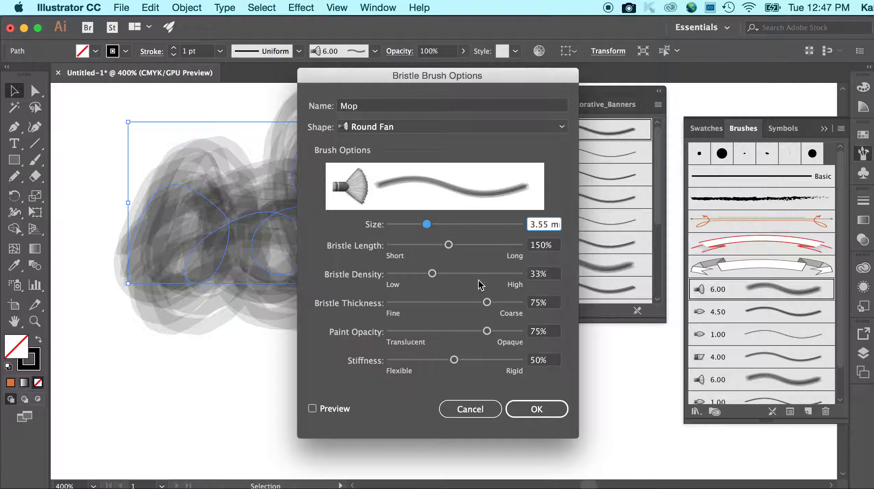
click(523, 410)
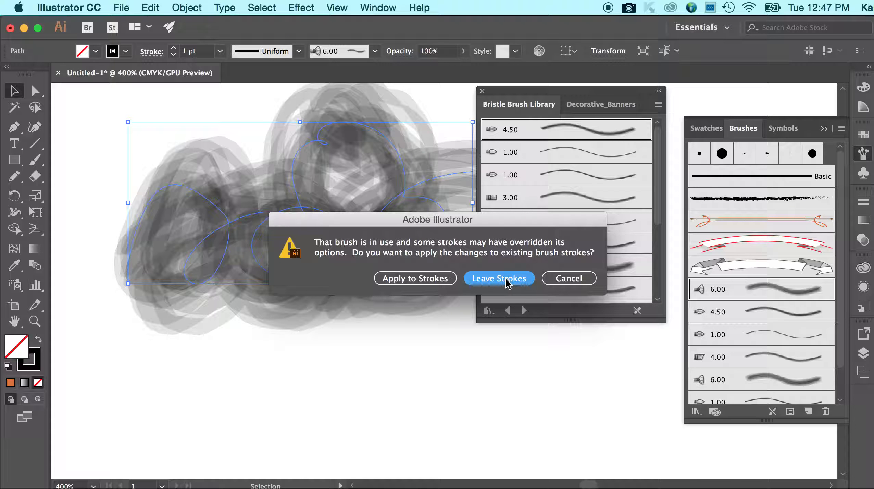
click(524, 279)
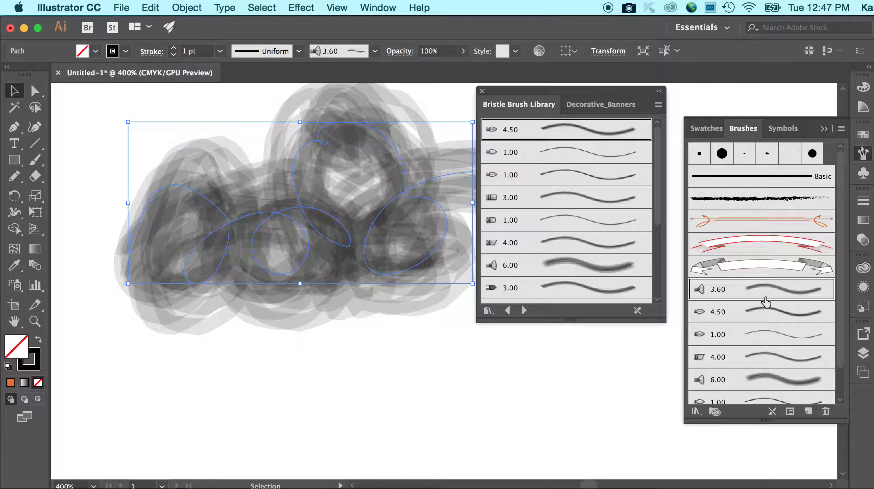
Reselect the path and reapply the resized Mop brush to it.
click(483, 325)
click(428, 281)
click(742, 290)
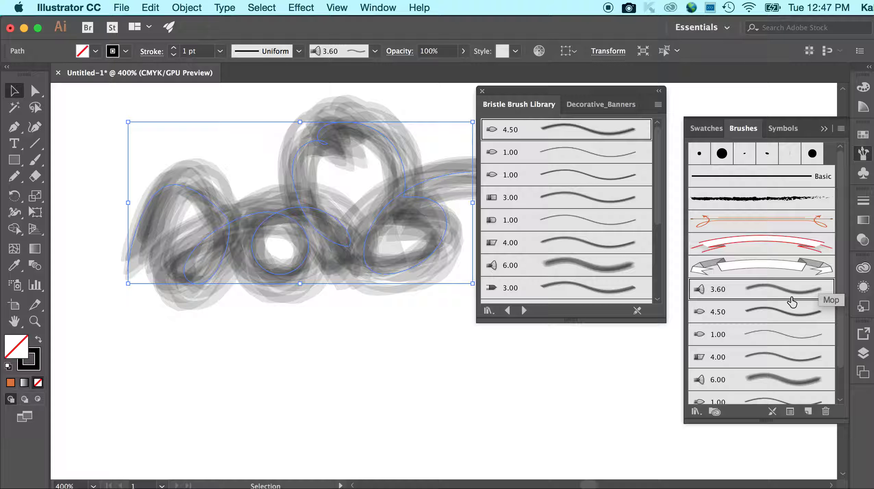
View the 4.50 Round brush's Bristle Brush Options and close them without changes.
double_click(799, 317)
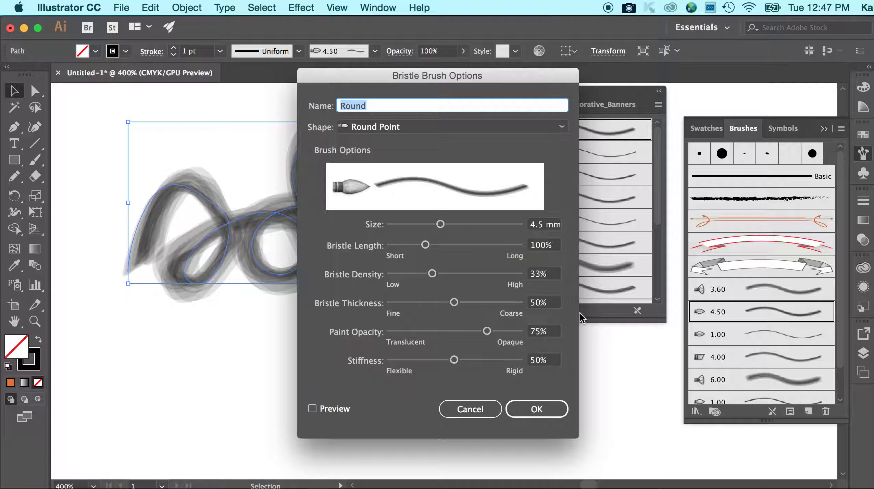
click(473, 411)
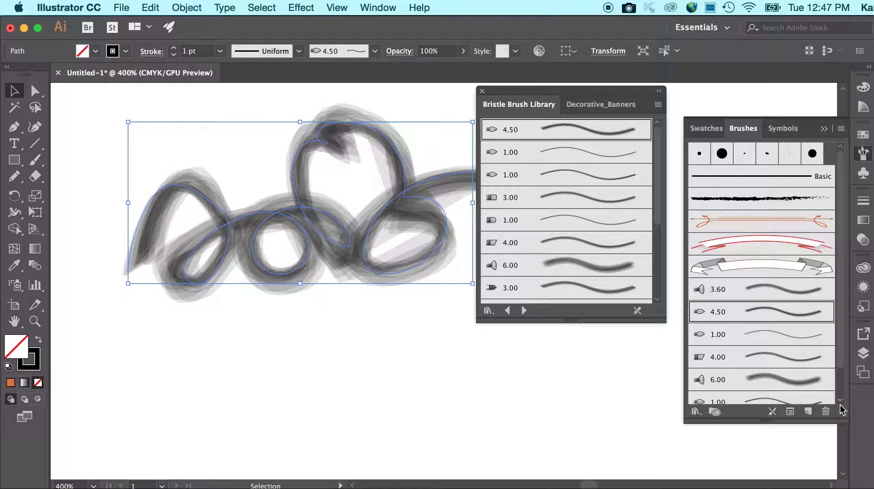
Enlarge the Brushes panel further and apply the library's second 3.00 bristle brush, below the 6.00 one, to the path.
drag(842, 415, 843, 467)
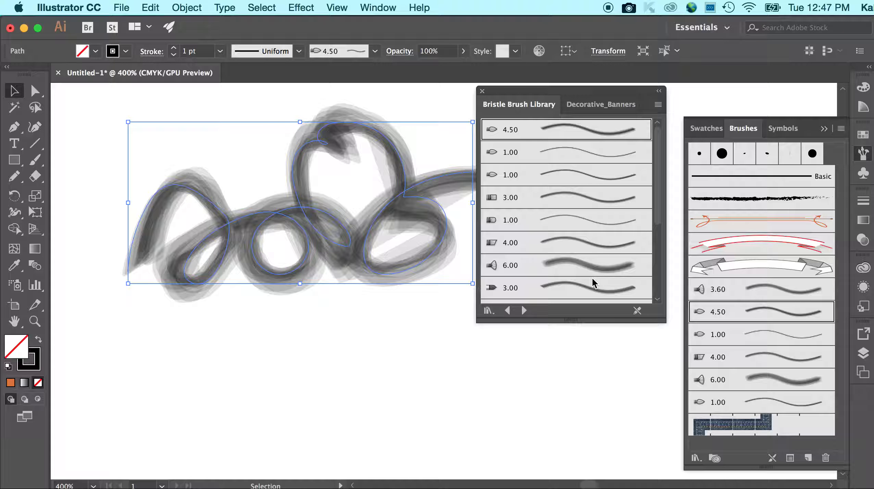
click(576, 287)
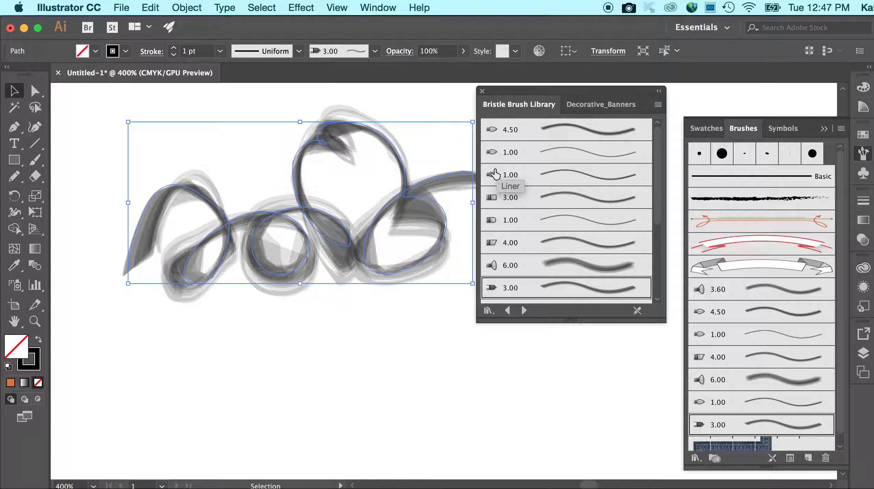
scroll(498, 163, down, 6)
scroll(497, 163, up, 6)
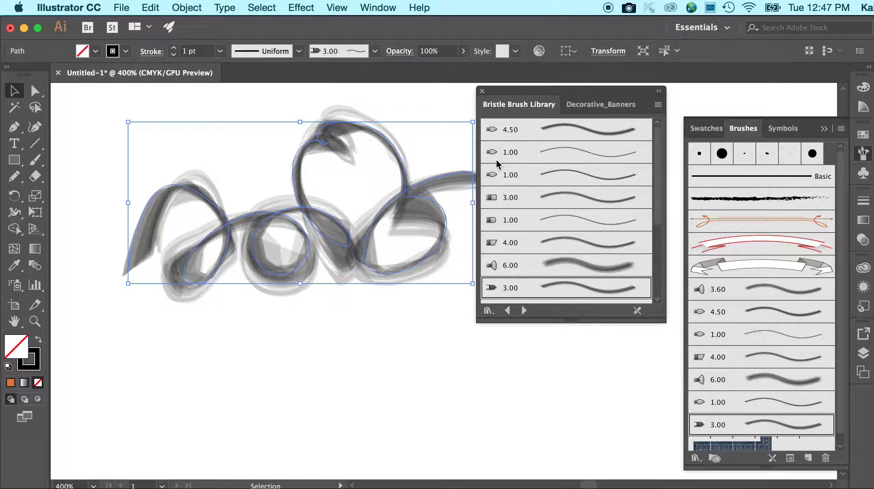
Try the library's second 1.00 bristle brush on the path, apply the first 3.00 brush instead, and shift the library panel aside.
click(510, 177)
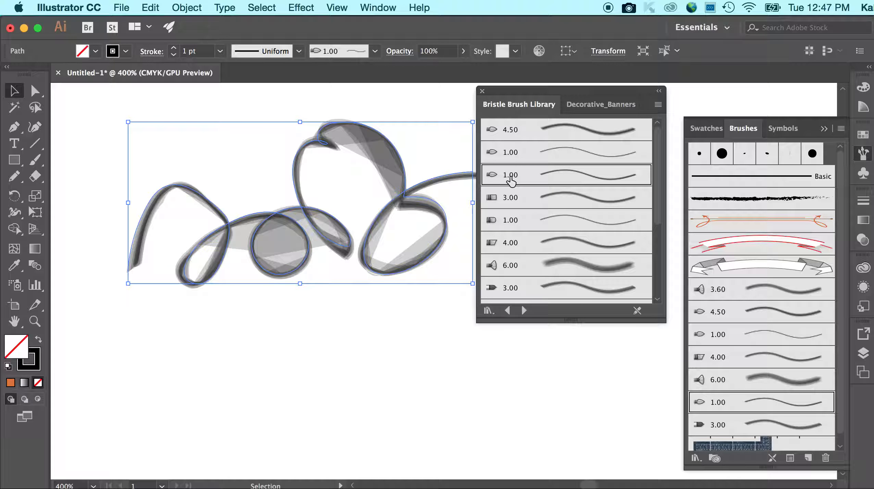
click(510, 200)
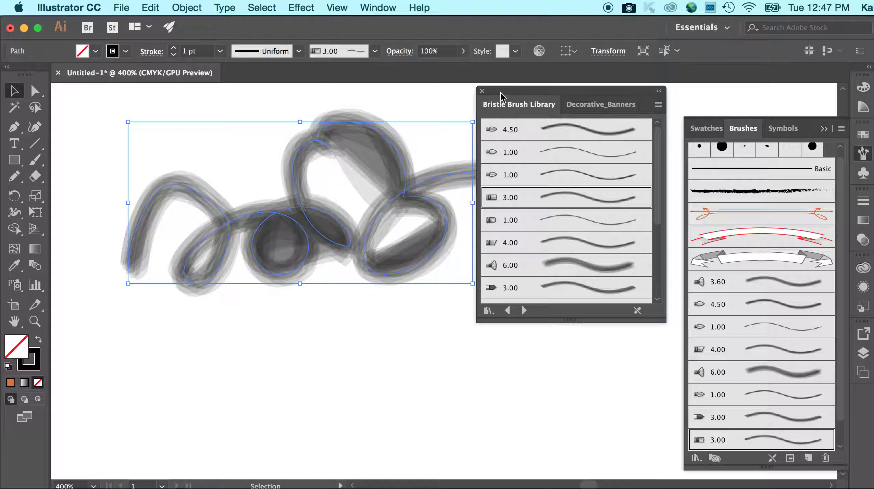
drag(501, 91, 516, 91)
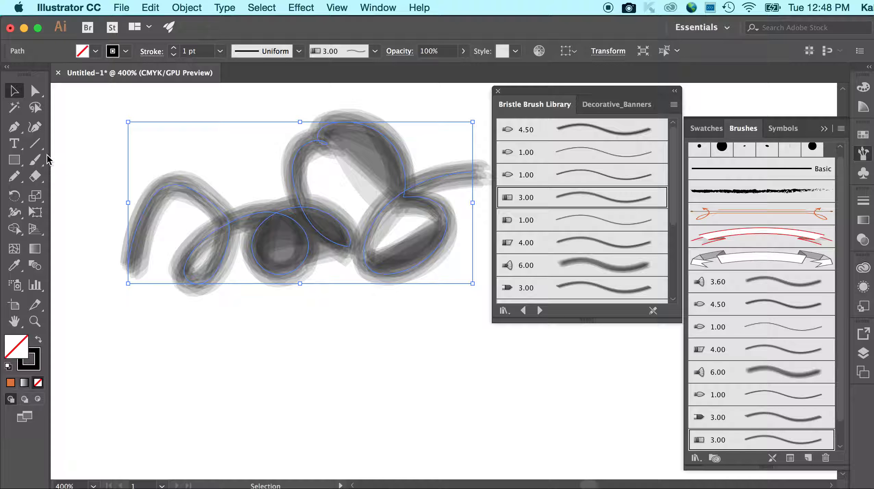
Paint a looping freehand squiggle below the existing path with the Blob Brush tool.
click(36, 160)
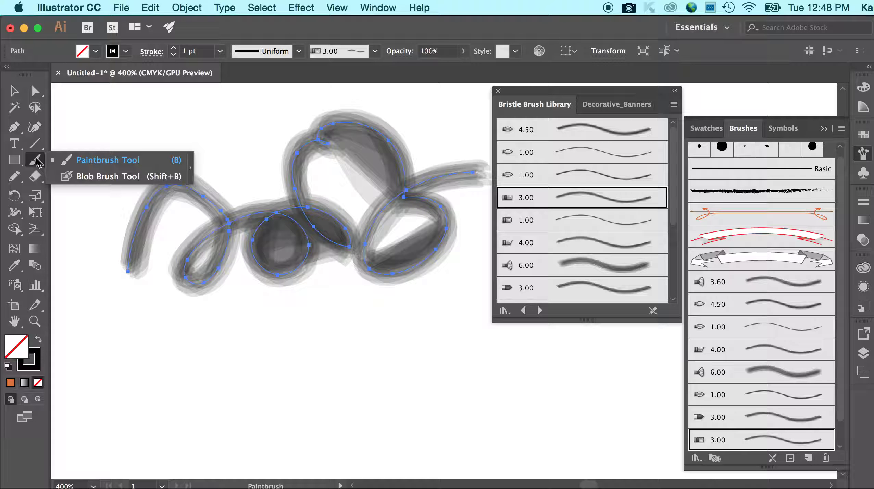
click(84, 176)
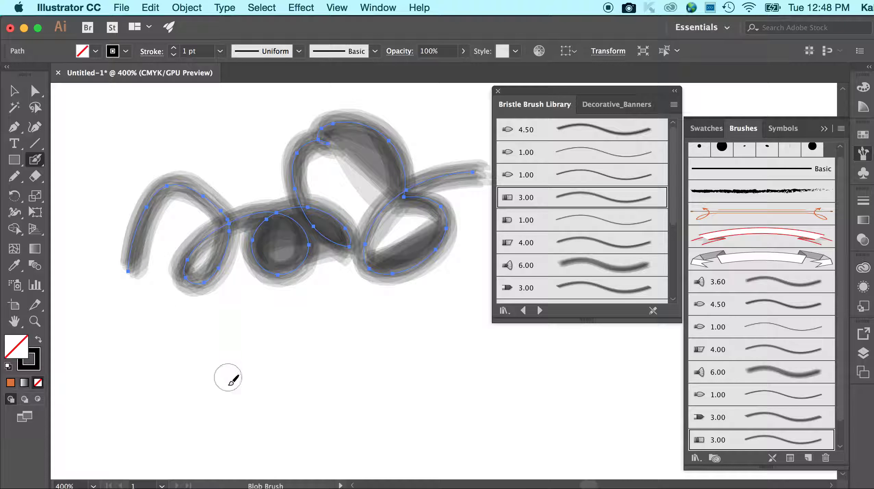
drag(225, 382, 225, 391)
mouse_move(234, 359)
mouse_down()
mouse_move(323, 377)
mouse_move(389, 344)
mouse_move(382, 350)
mouse_move(422, 314)
mouse_up()
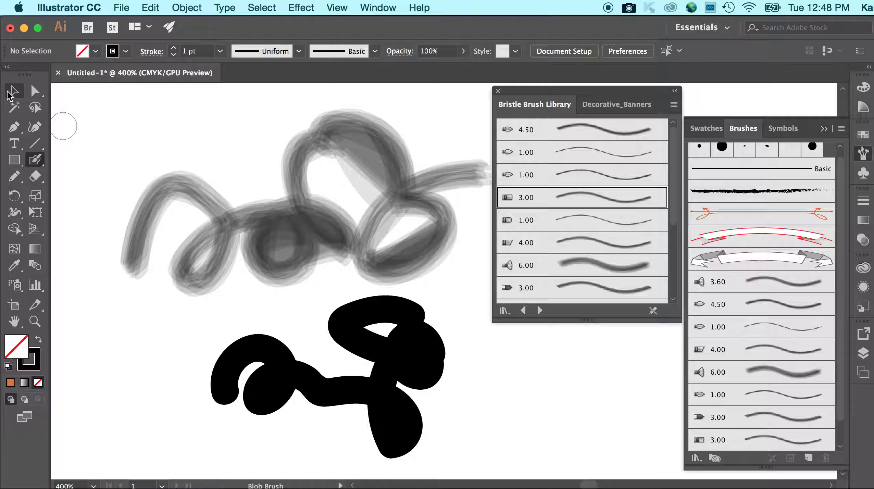
Select the black blob-brush shape and lower its opacity to 25%.
key(v)
click(300, 211)
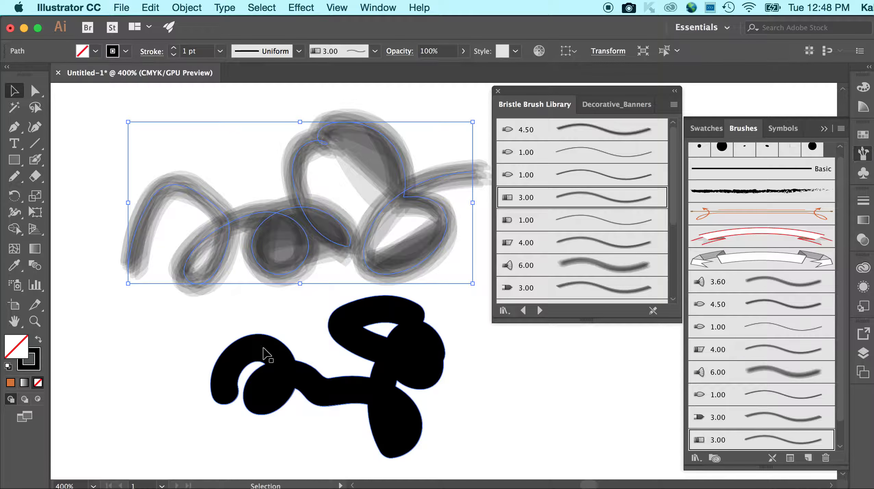
click(263, 348)
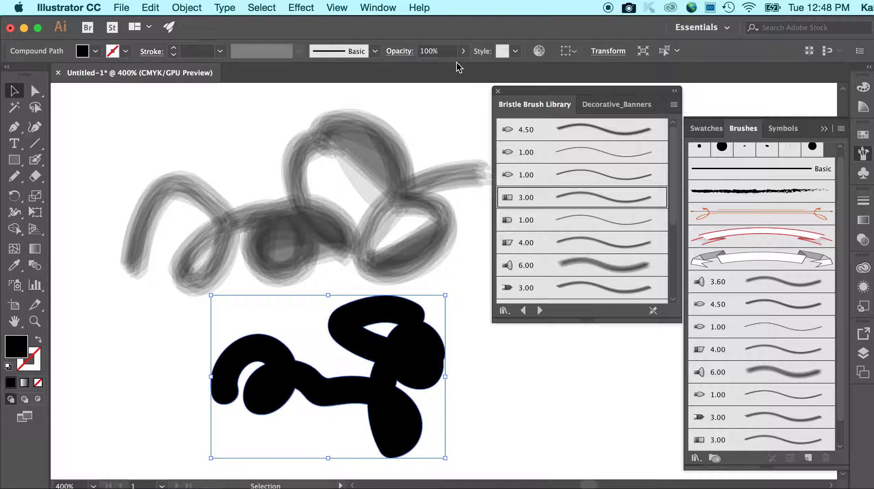
click(463, 51)
drag(463, 68, 423, 68)
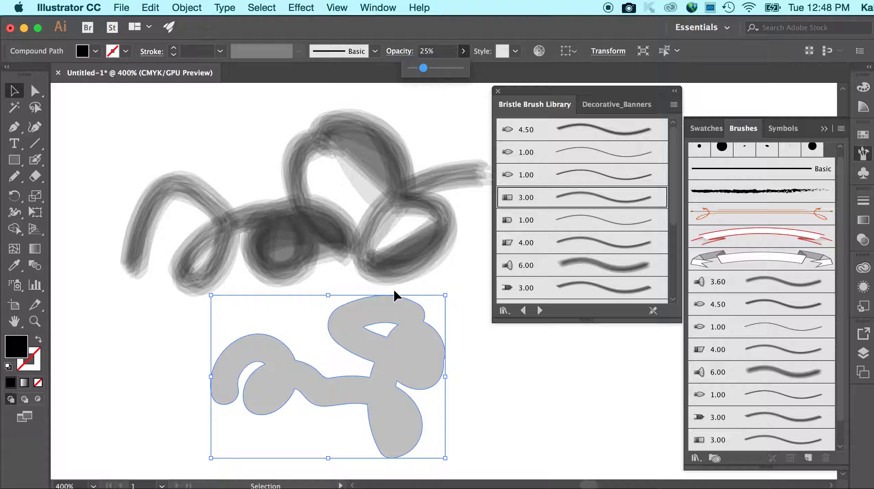
Examine close up how the semi-transparent blob shape looks where its strokes cross.
key(super+plus)
key(super+plus)
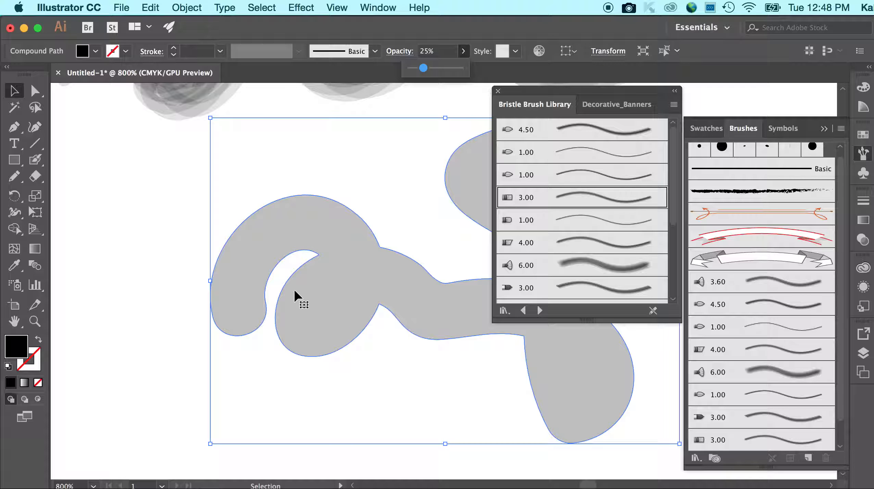
scroll(430, 307, right, 3)
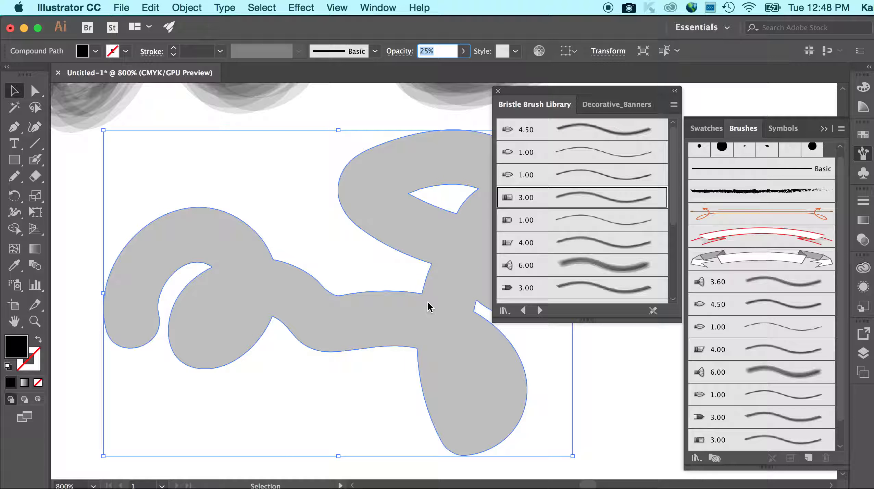
key(super+minus)
key(super+minus)
scroll(343, 260, right, 5)
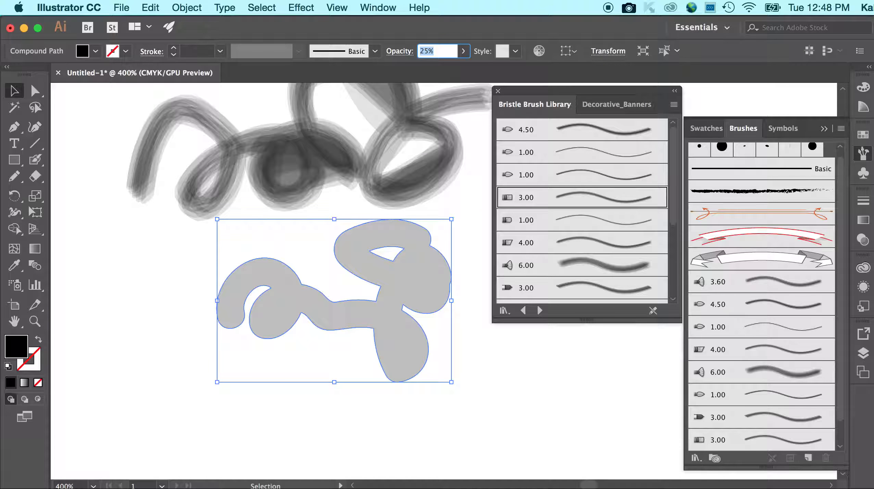
scroll(342, 261, up, 3)
Return the upper bristle-brushed path to the Basic brush and set its stroke weight to 5 pt.
click(352, 209)
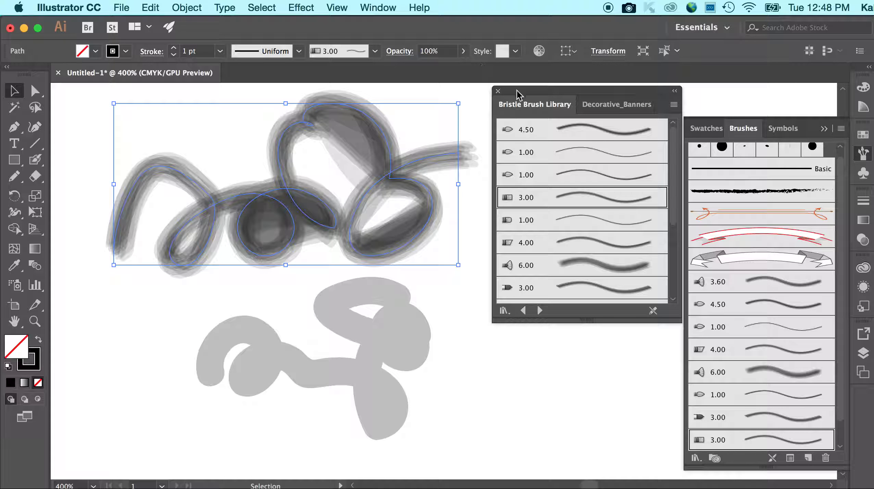
click(734, 167)
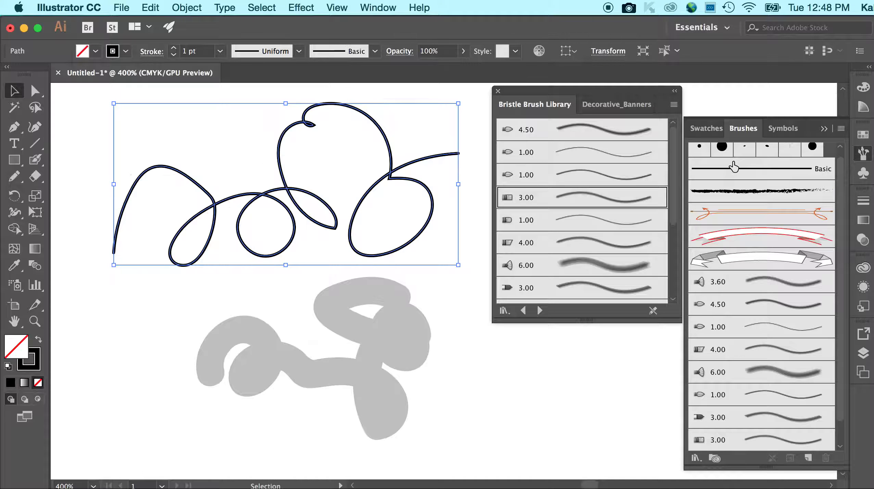
click(174, 54)
click(174, 54)
click(173, 54)
click(174, 55)
click(174, 49)
click(174, 49)
click(174, 49)
click(174, 49)
click(174, 49)
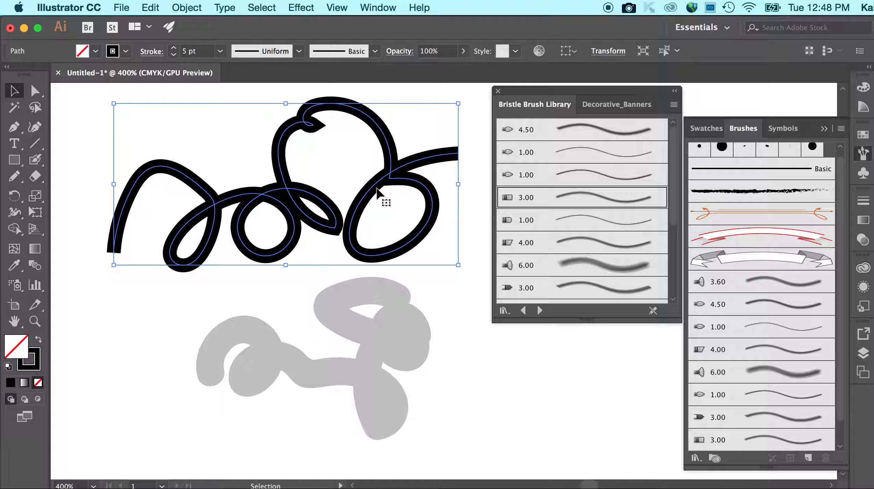
Expand the path's fill and stroke into an outlined shape and set its opacity to 34%.
click(205, 5)
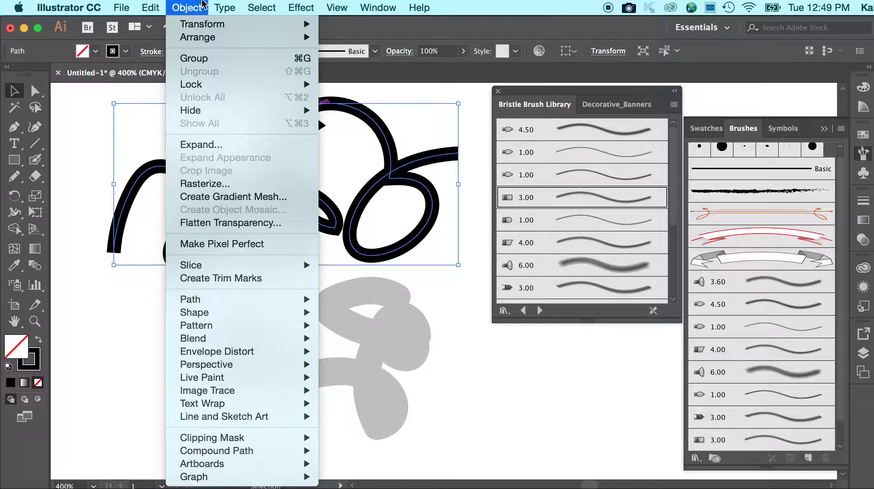
click(210, 144)
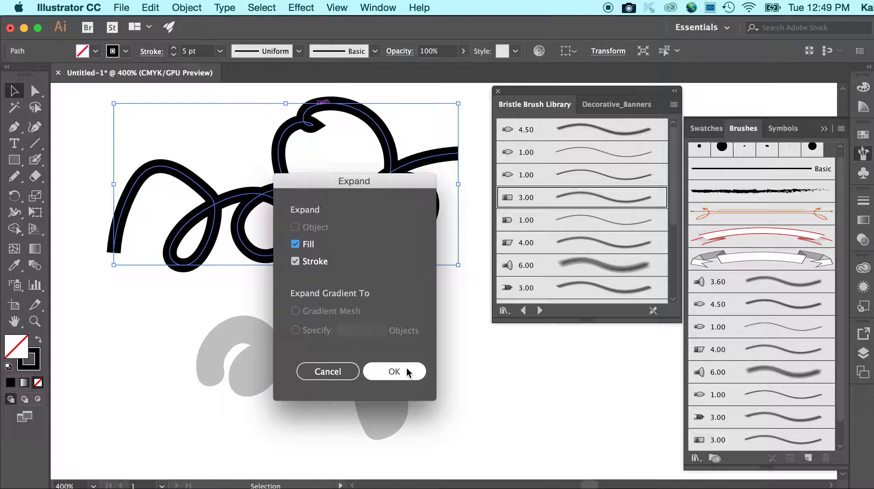
click(394, 371)
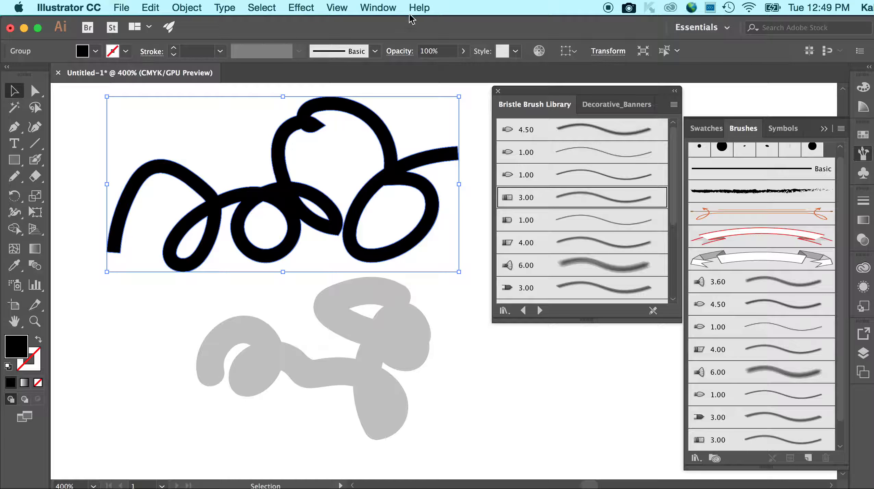
click(463, 51)
drag(440, 70, 427, 68)
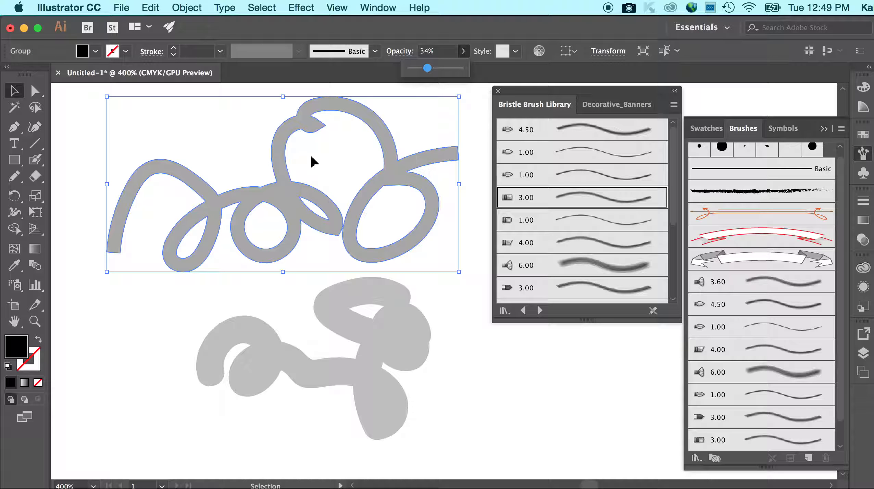
Examine the expanded shape's outline, anchor points and overlaps at a closer zoom.
key(super+plus)
key(super+plus)
key(super+plus)
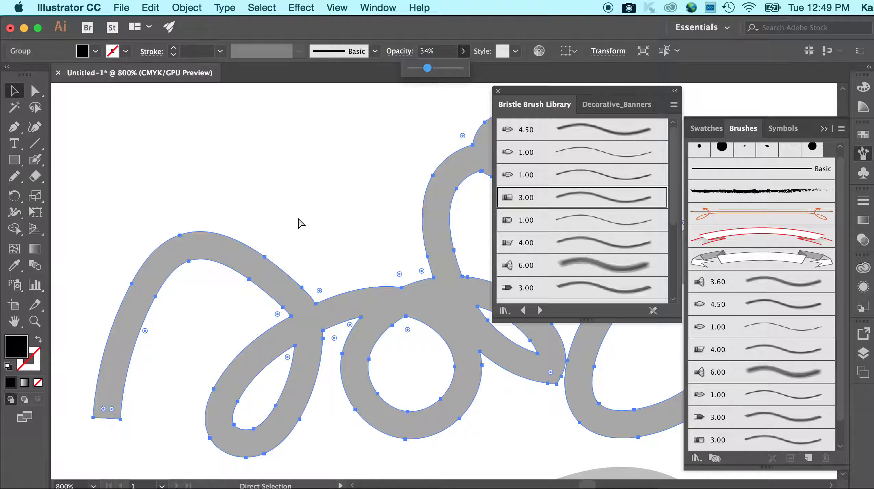
key(super+minus)
key(super+minus)
key(super+minus)
scroll(298, 217, right, 5)
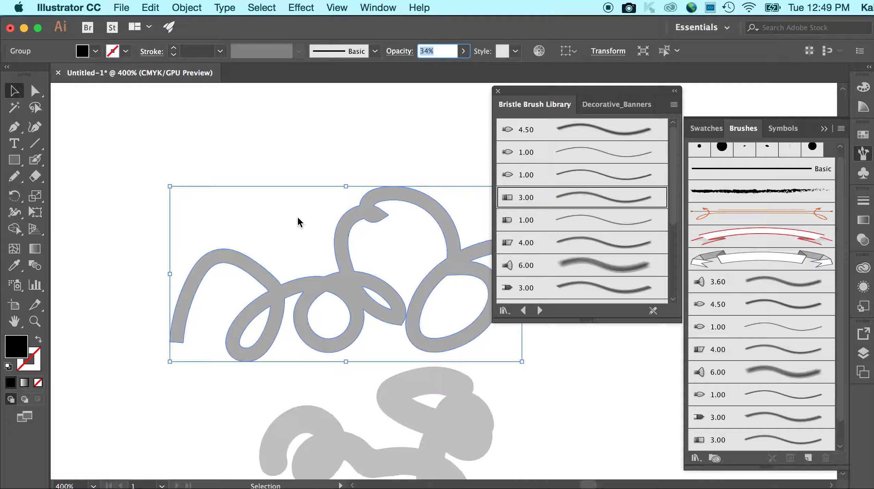
scroll(298, 218, down, 2)
scroll(298, 217, left, 2)
scroll(297, 217, down, 1)
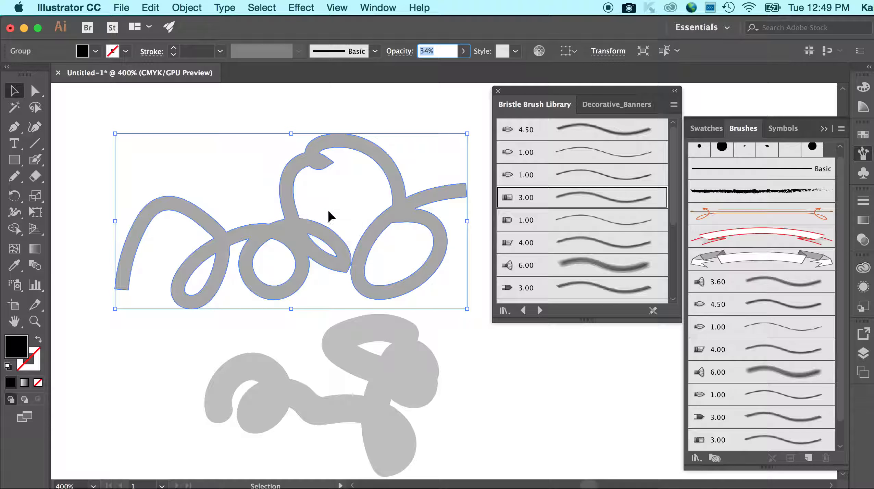
click(483, 375)
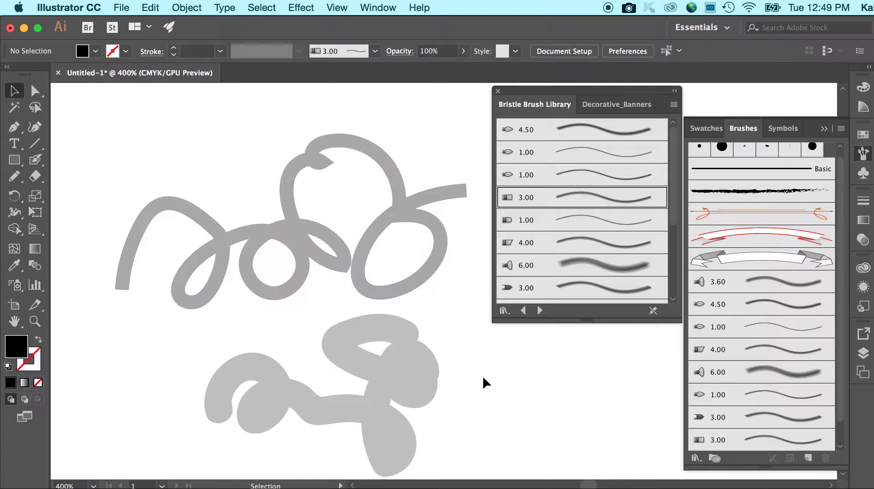
click(440, 224)
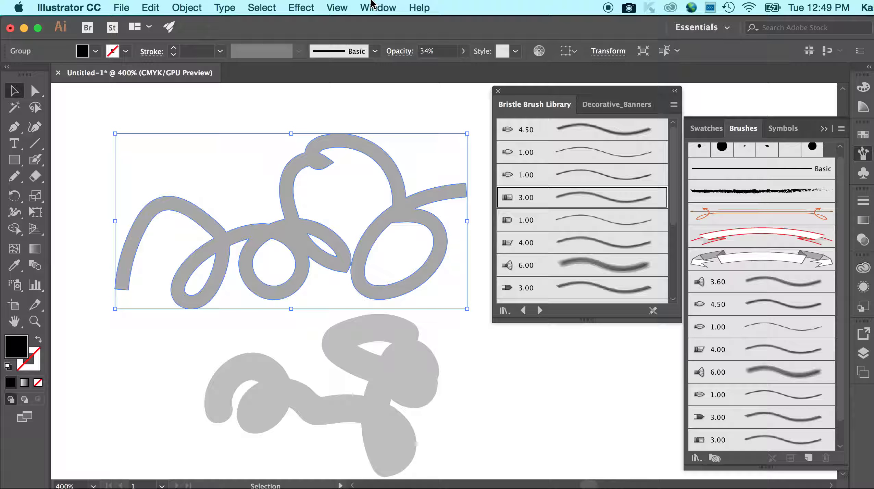
click(154, 5)
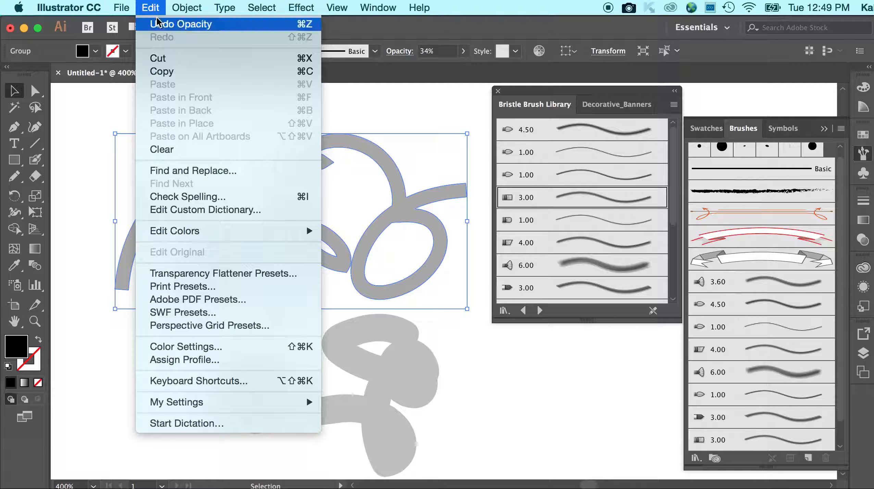
click(156, 6)
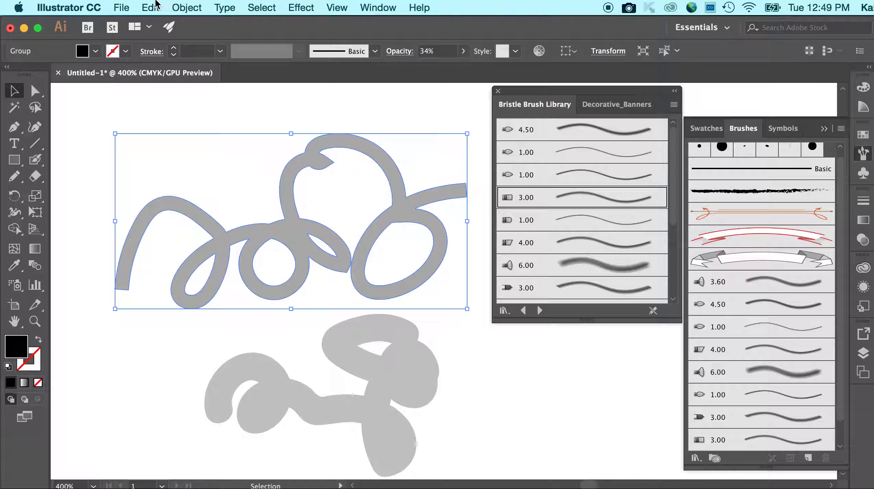
click(155, 5)
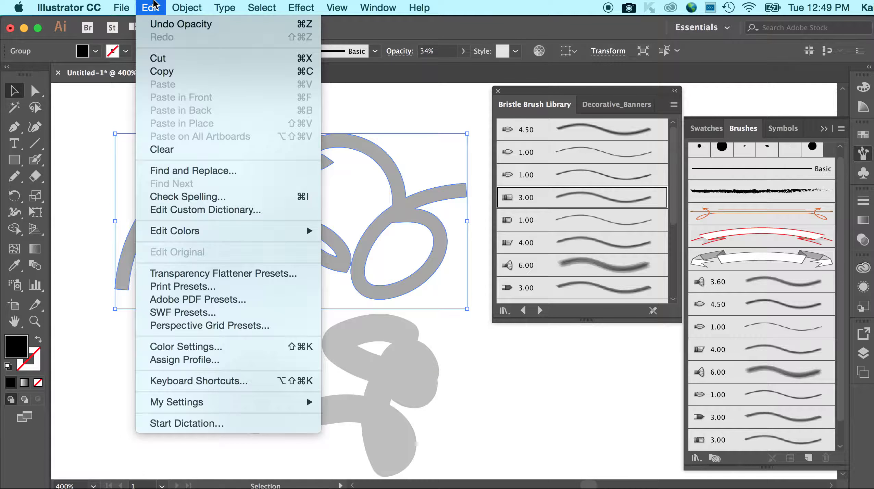
click(155, 4)
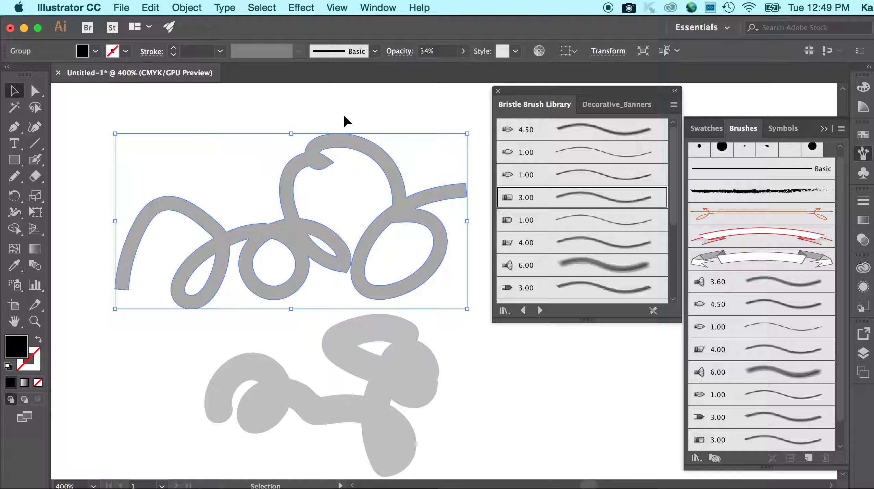
click(369, 99)
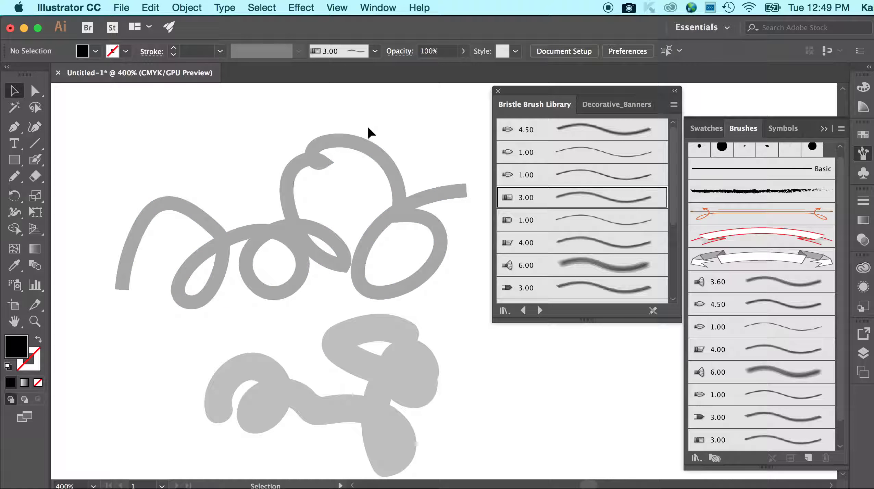
Add a 5 pt stroke to the expanded shape and colour that stroke red.
click(367, 140)
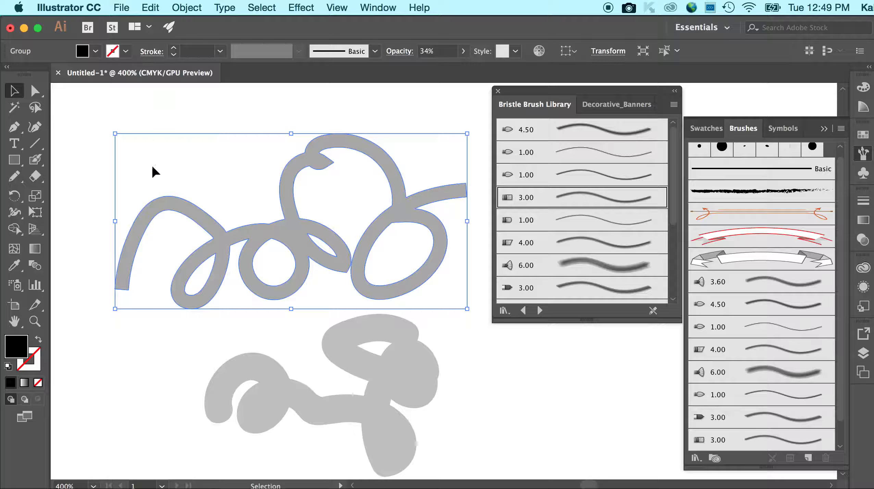
click(174, 49)
click(174, 49)
click(174, 49)
click(174, 49)
click(174, 49)
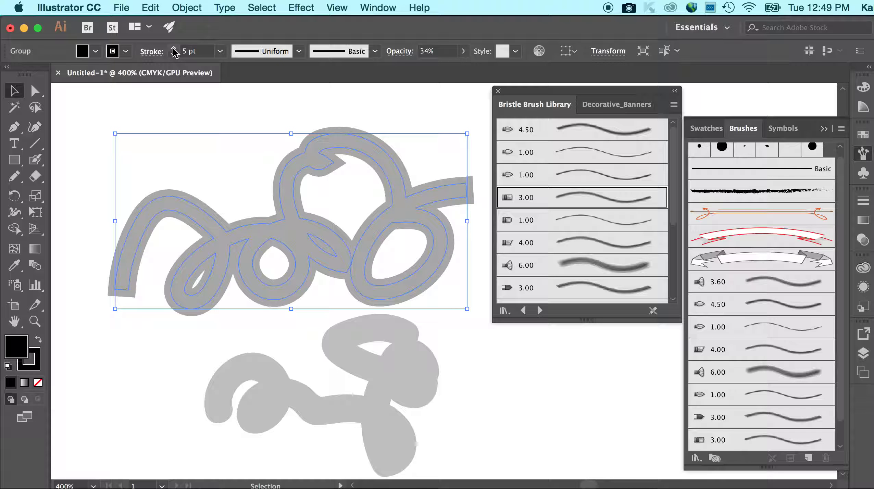
click(126, 51)
click(106, 74)
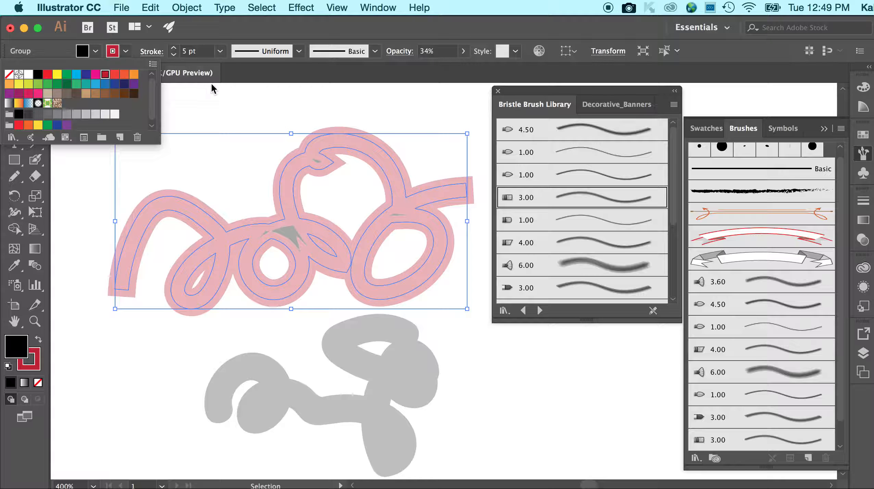
Reduce the expanded shape's red stroke to 3 pt and align it to the outside.
click(173, 57)
click(174, 56)
click(175, 56)
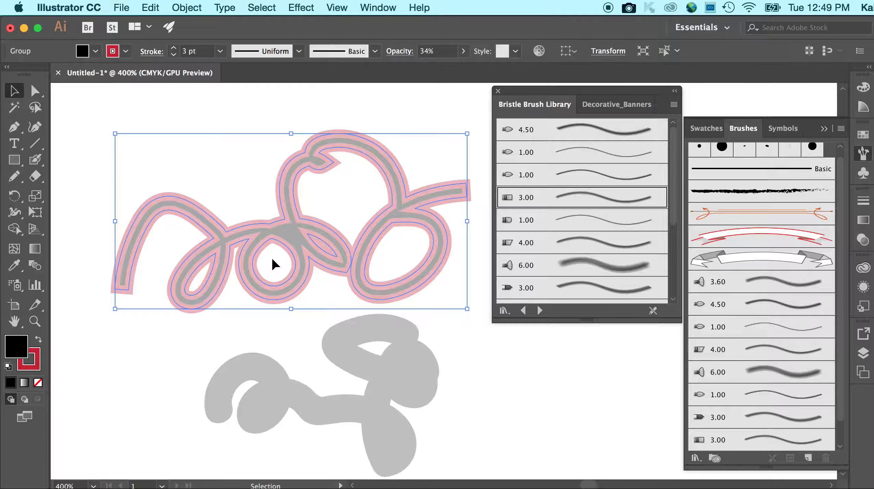
click(154, 52)
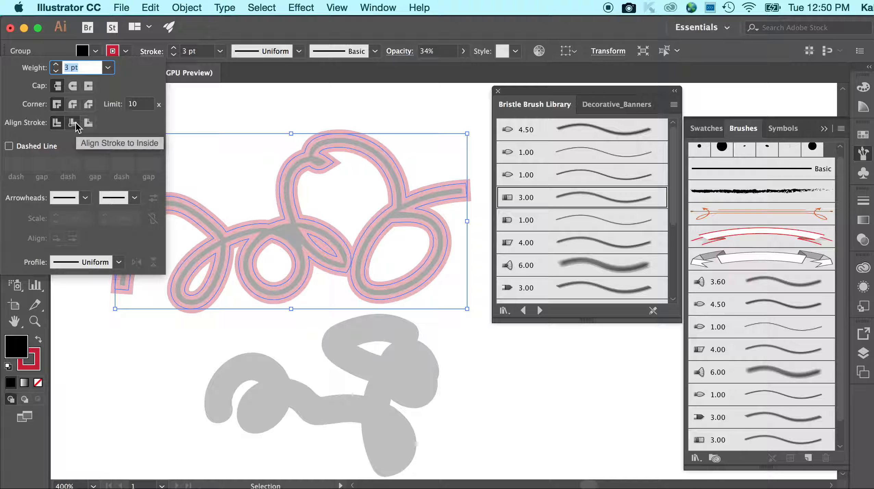
click(88, 123)
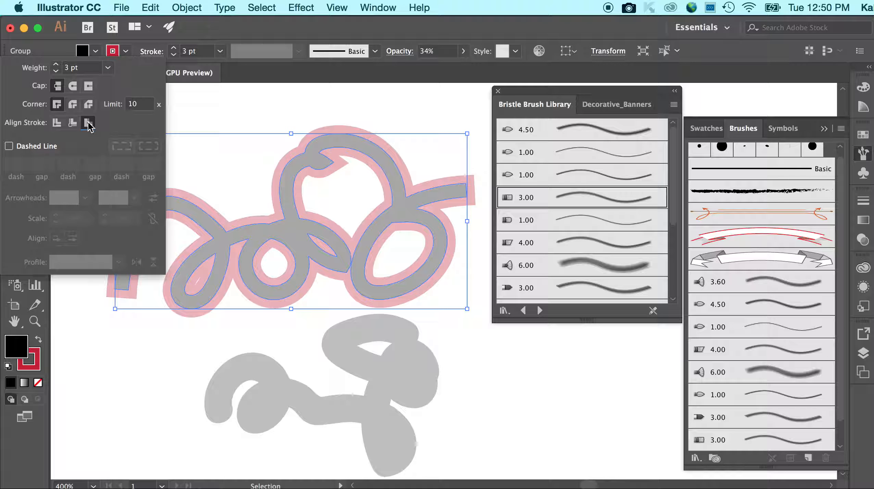
Try aligning the shape's red stroke to the inside, and set it back to the outside.
click(73, 123)
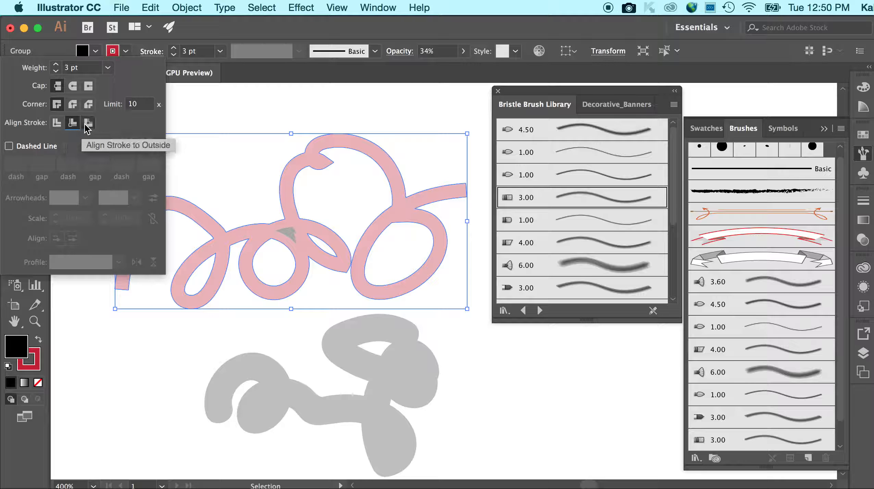
click(87, 126)
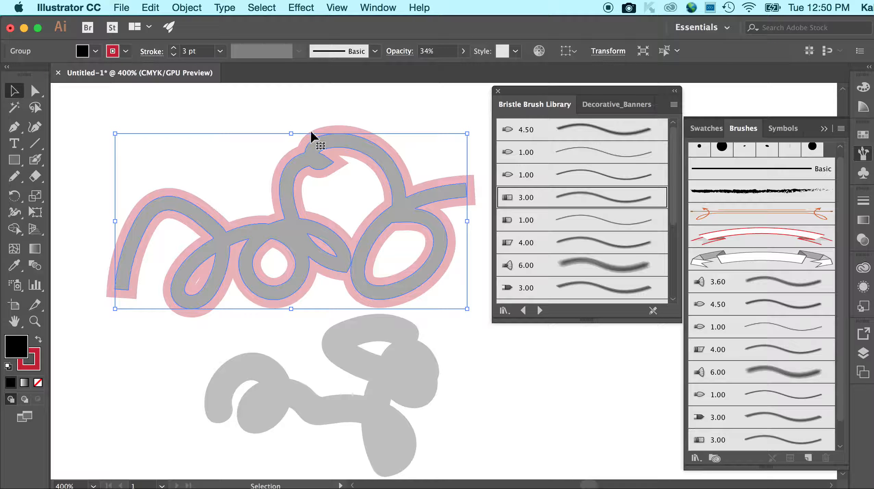
click(342, 109)
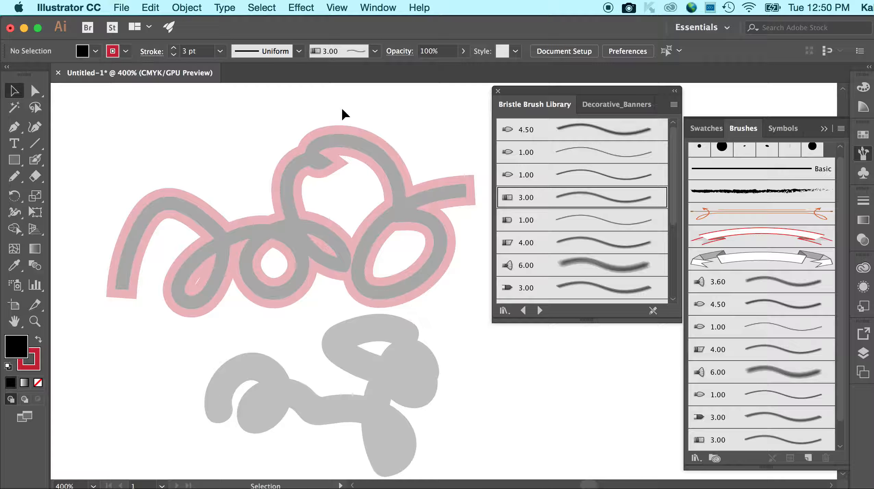
Expand the appearance of the red-stroked shape so its outside stroke becomes filled outlines.
click(342, 131)
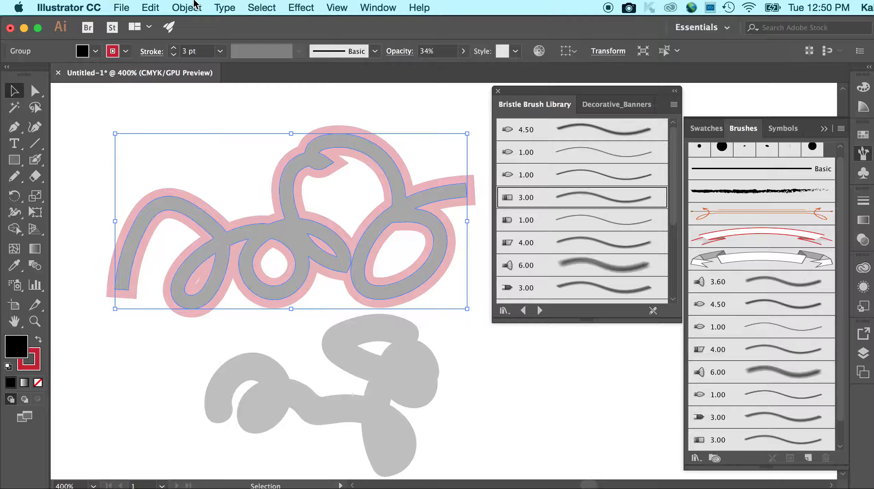
click(362, 203)
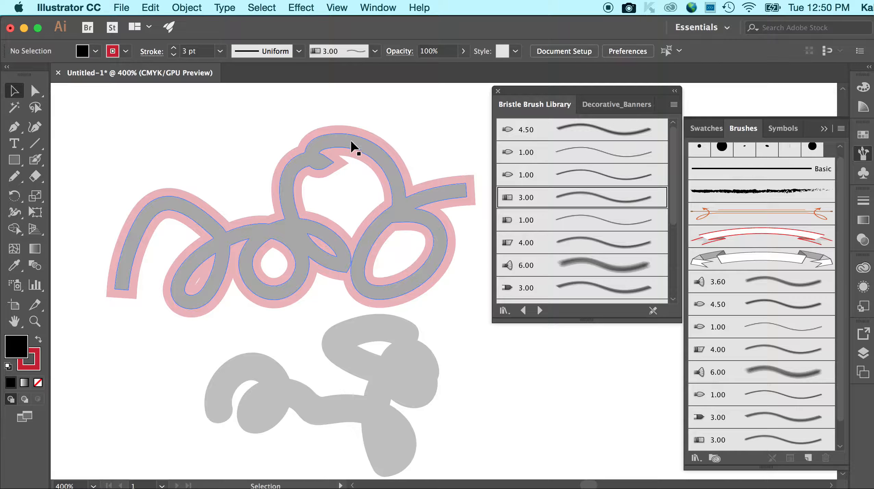
click(194, 2)
click(194, 2)
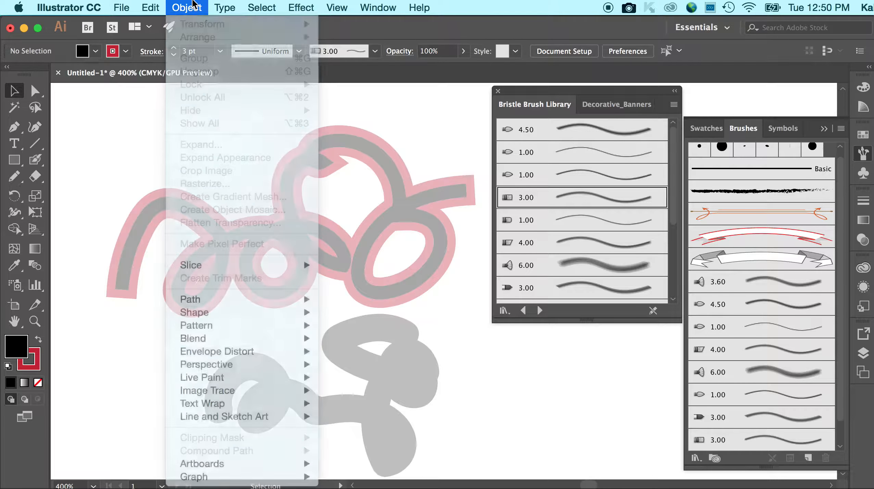
click(331, 129)
click(186, 8)
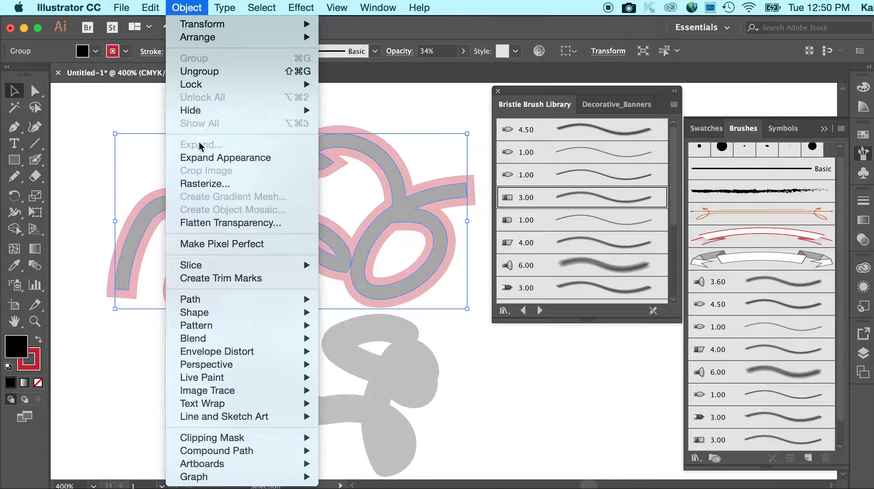
click(197, 156)
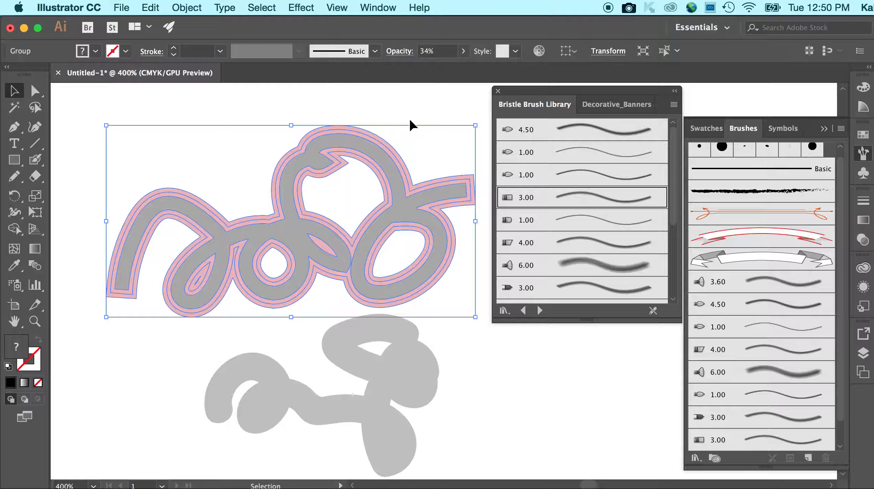
click(420, 102)
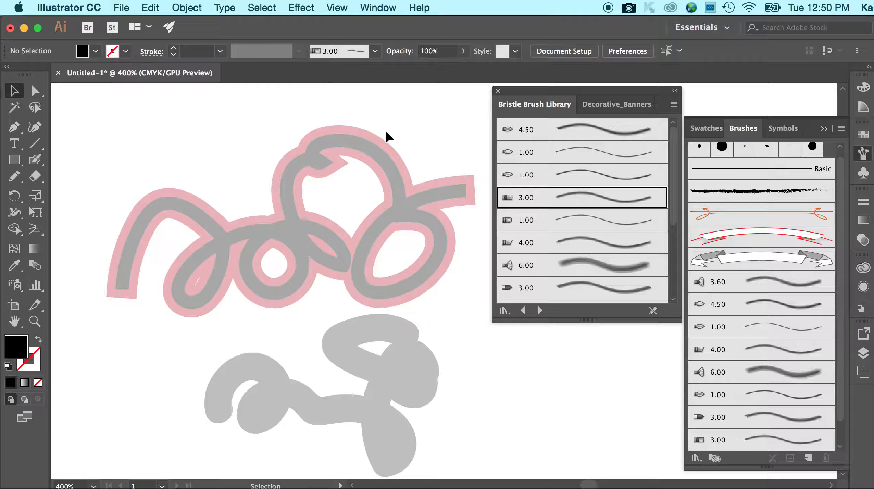
Examine the expanded artwork's anchor points and double outlines at 1200% zoom, both selected and deselected.
click(382, 139)
key(a)
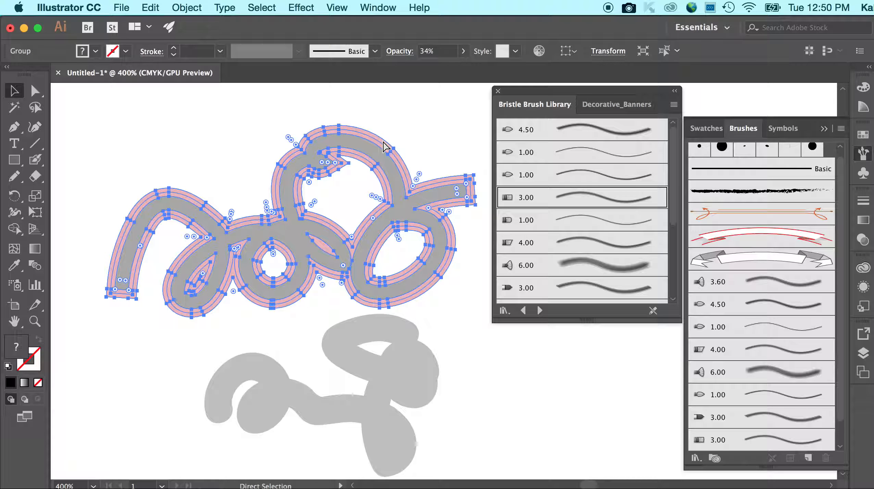
scroll(383, 142, up, 3)
key(v)
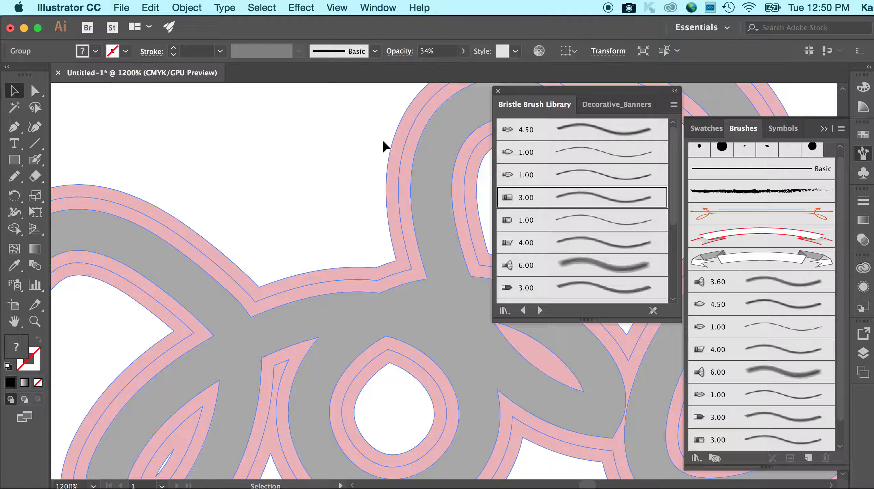
scroll(383, 143, right, 5)
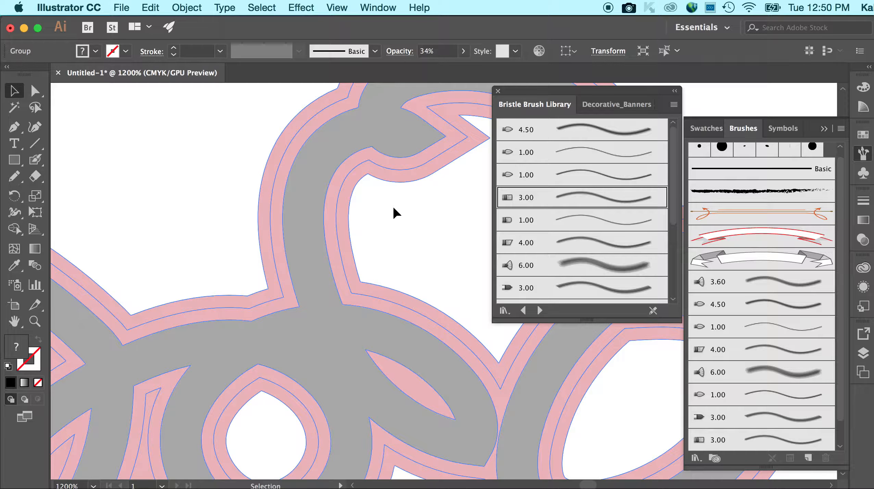
click(393, 209)
click(390, 171)
click(174, 127)
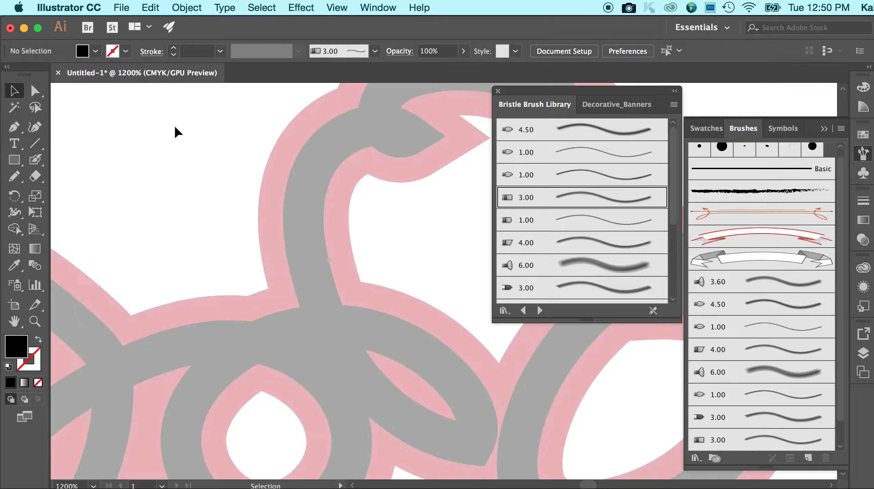
Ungroup the outermost group of the expanded artwork.
click(332, 154)
click(237, 140)
click(311, 190)
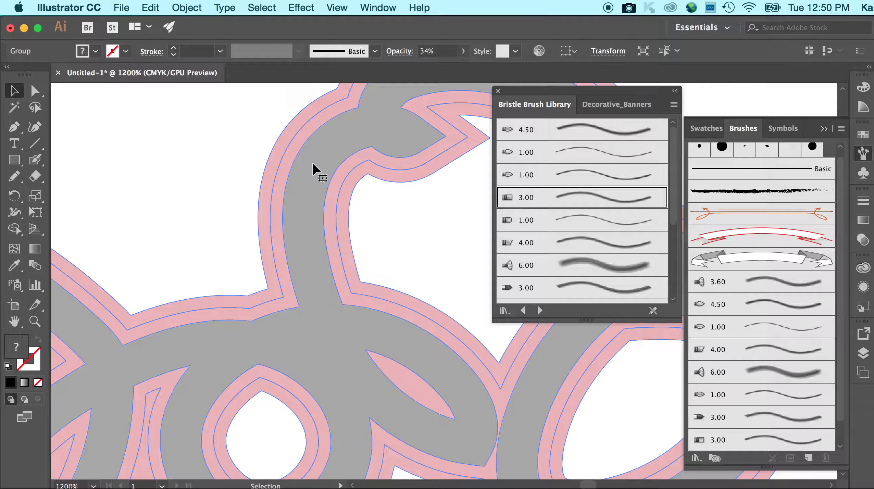
click(187, 7)
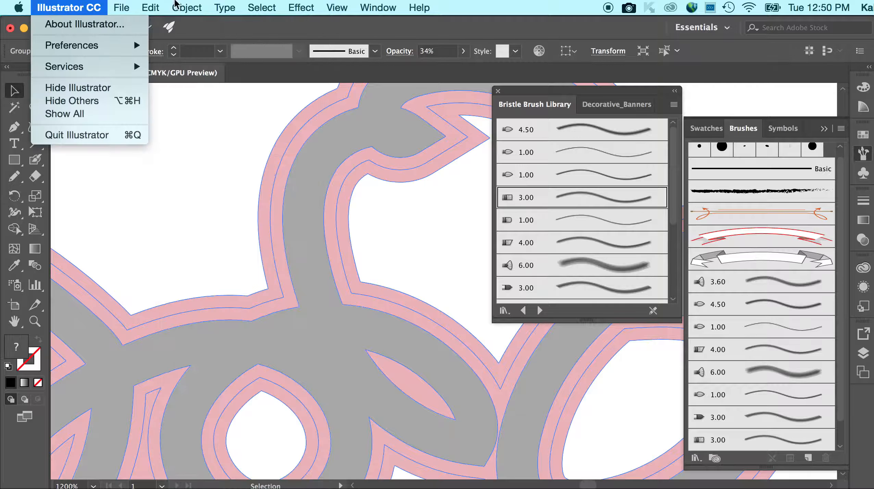
click(271, 127)
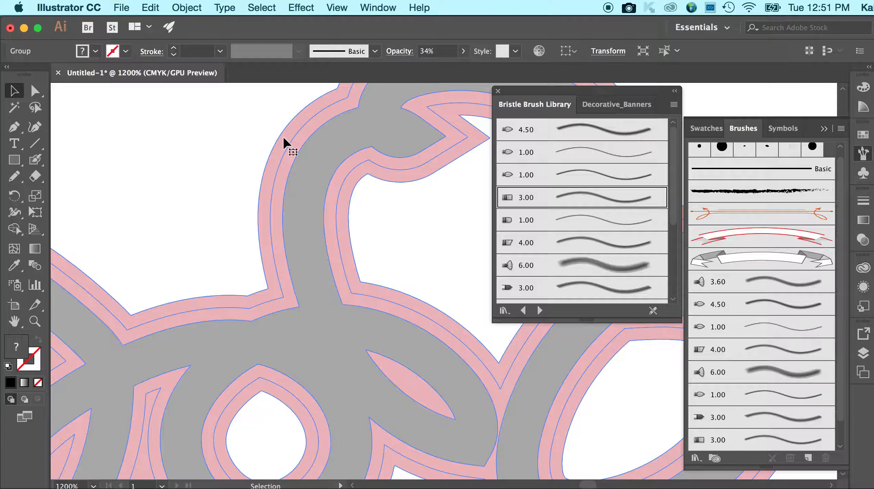
click(187, 7)
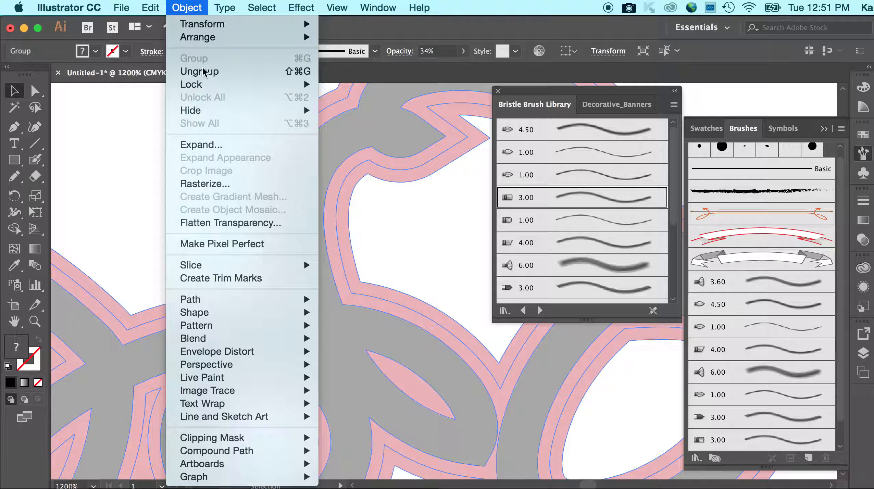
click(204, 74)
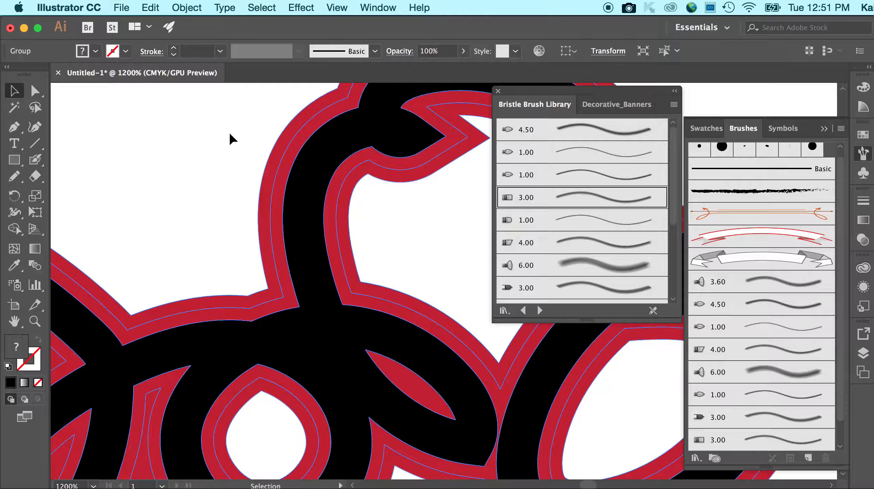
Ungroup the inner group and test selecting its black compound path separately from the red one.
click(227, 141)
click(279, 156)
click(187, 7)
click(190, 71)
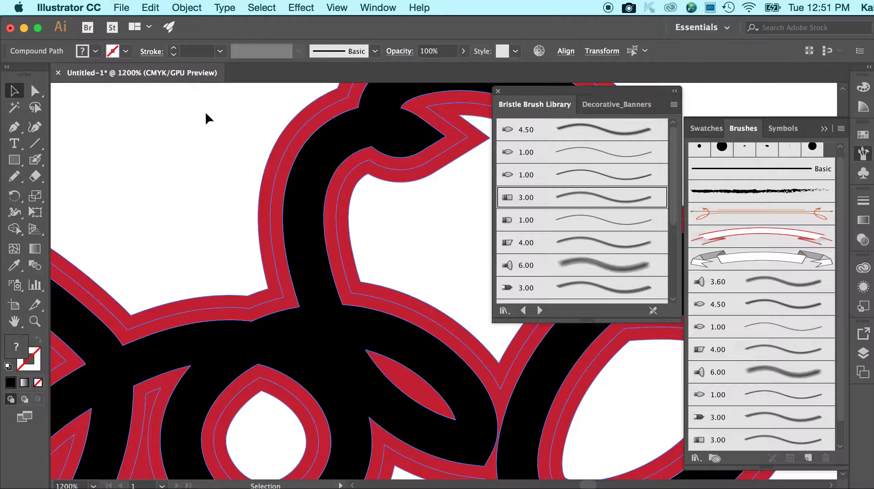
click(207, 120)
click(314, 167)
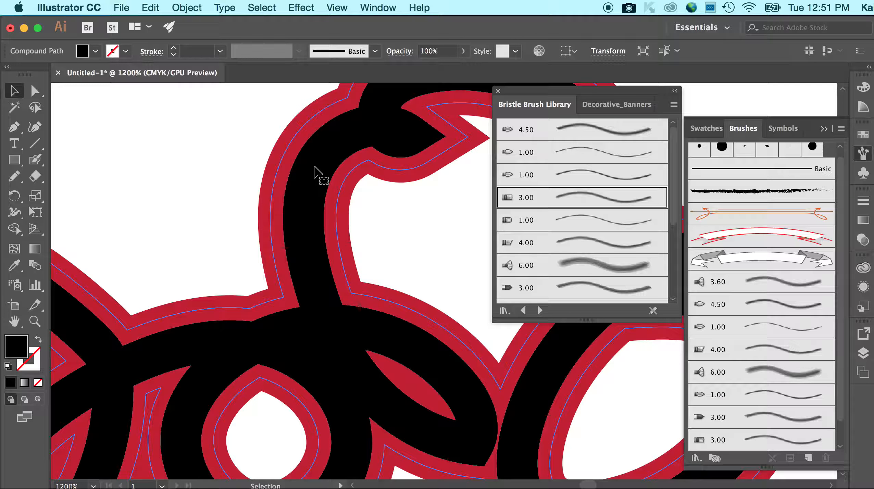
click(267, 132)
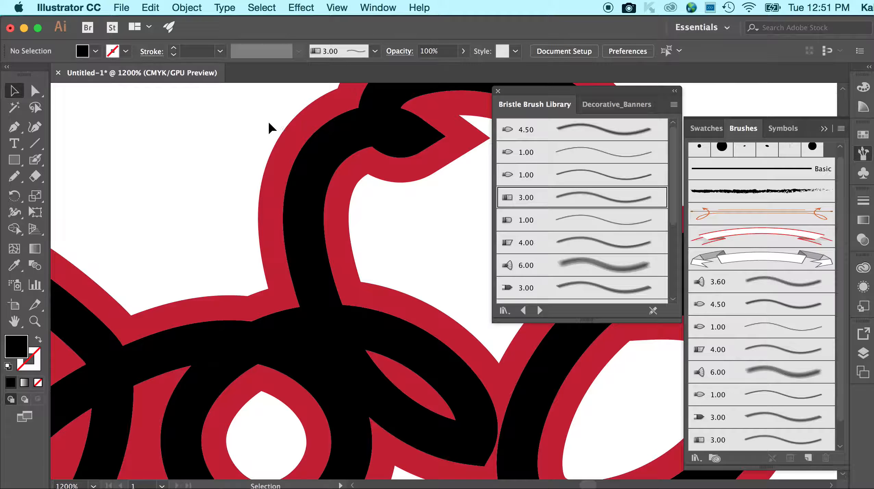
click(303, 139)
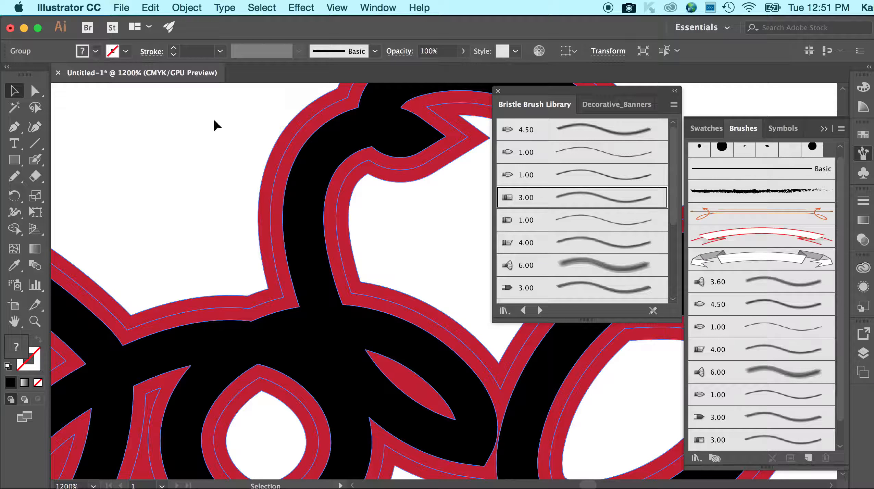
Inspect the black and red artwork's group in the layer structure, expanding and collapsing its contents.
click(252, 130)
click(287, 156)
click(170, 4)
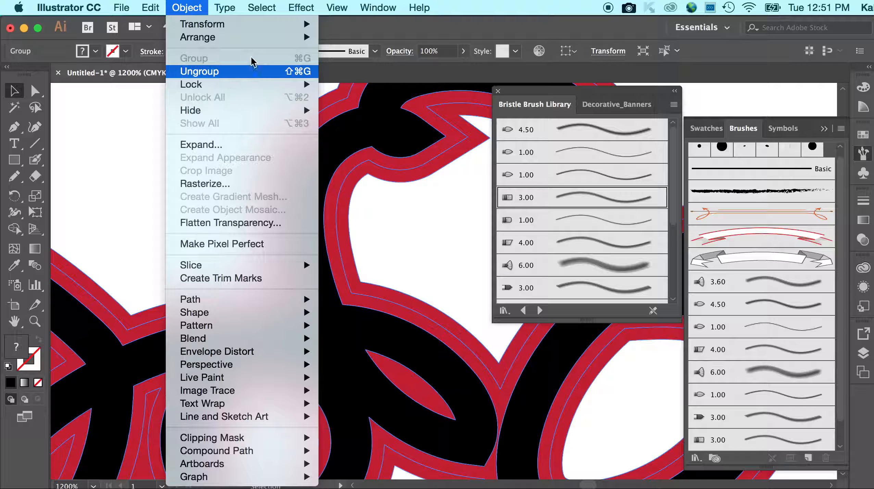
mouse_move(379, 8)
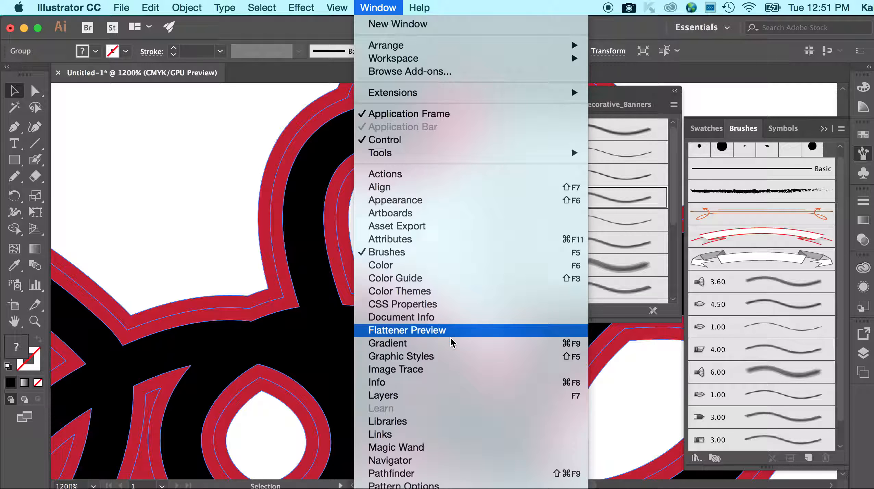
click(442, 396)
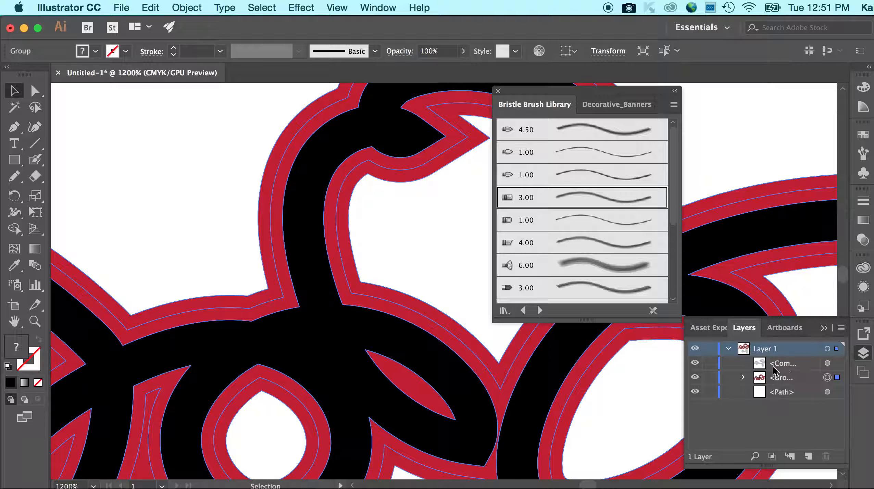
click(786, 379)
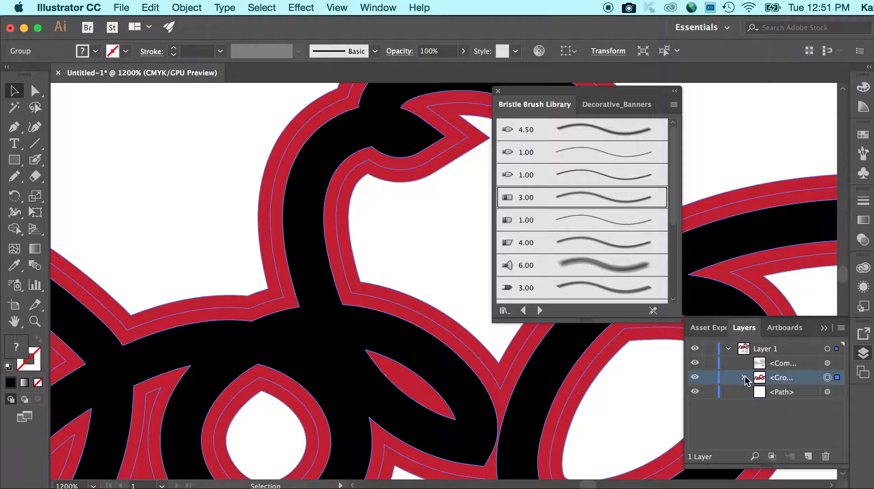
click(744, 377)
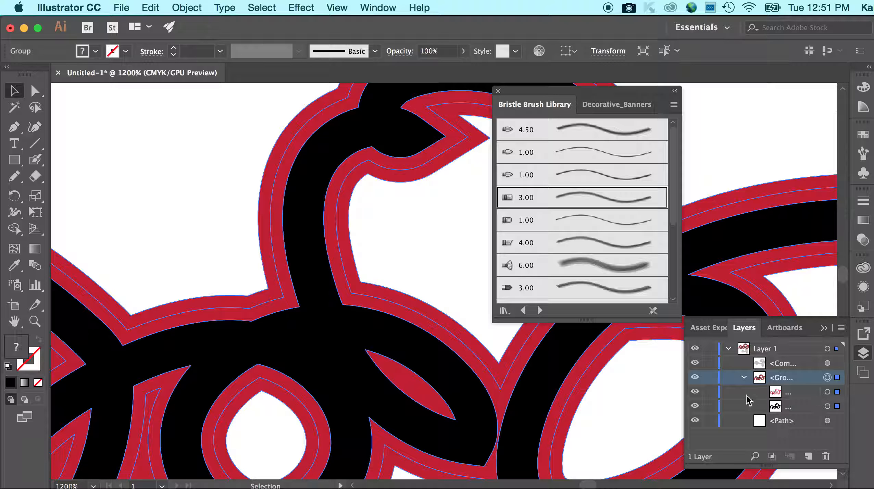
click(744, 378)
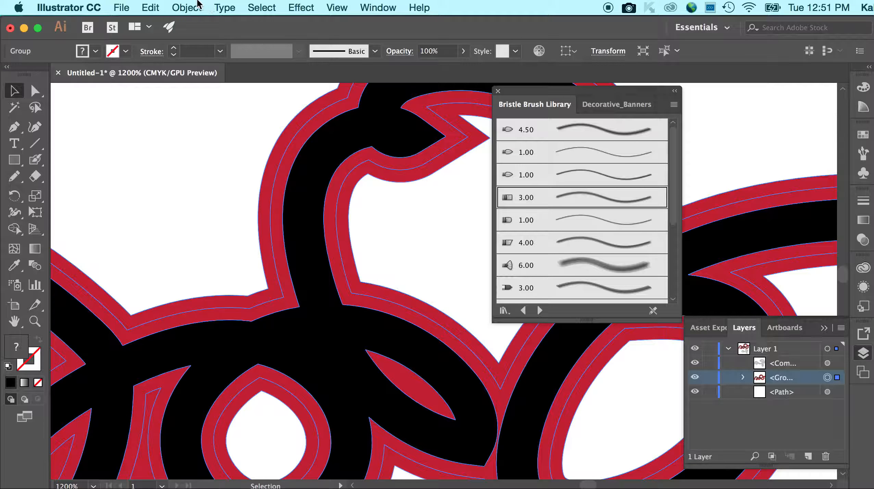
Ungroup the remaining group into separate red and black compound paths.
click(190, 7)
click(193, 72)
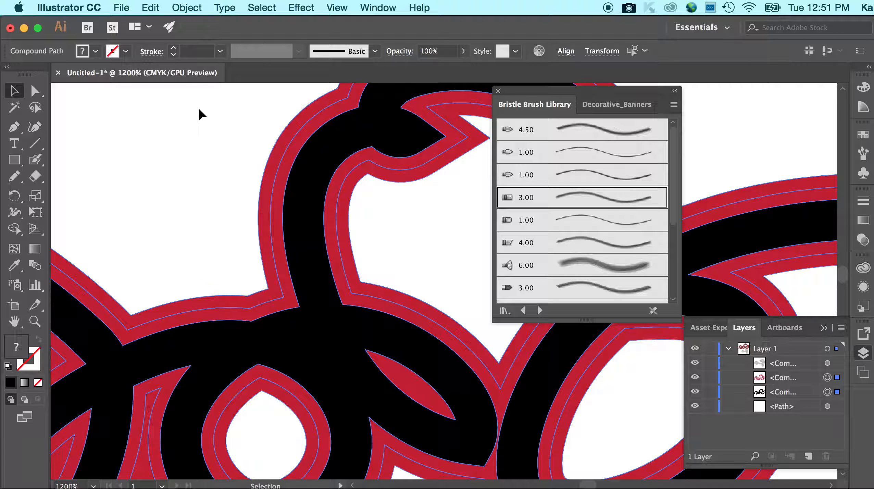
click(247, 121)
Move the black compound path slightly away from the red one, and undo the move.
click(320, 167)
drag(320, 166, 275, 177)
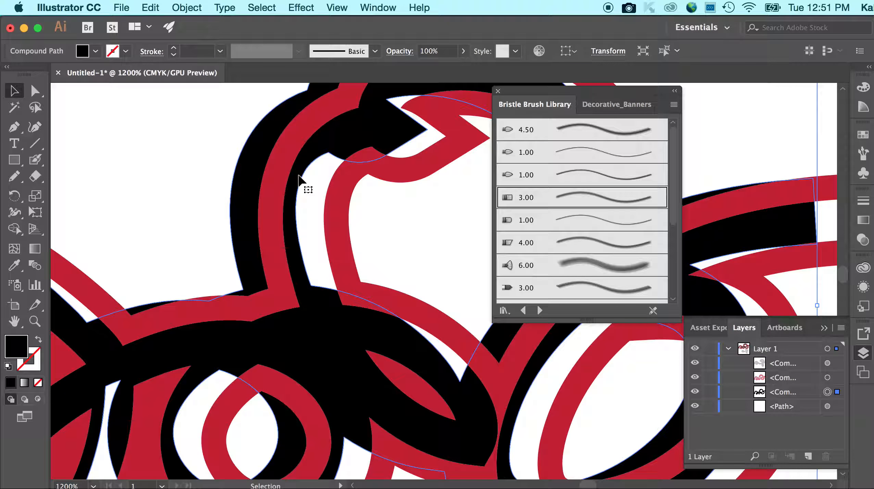
key(super+z)
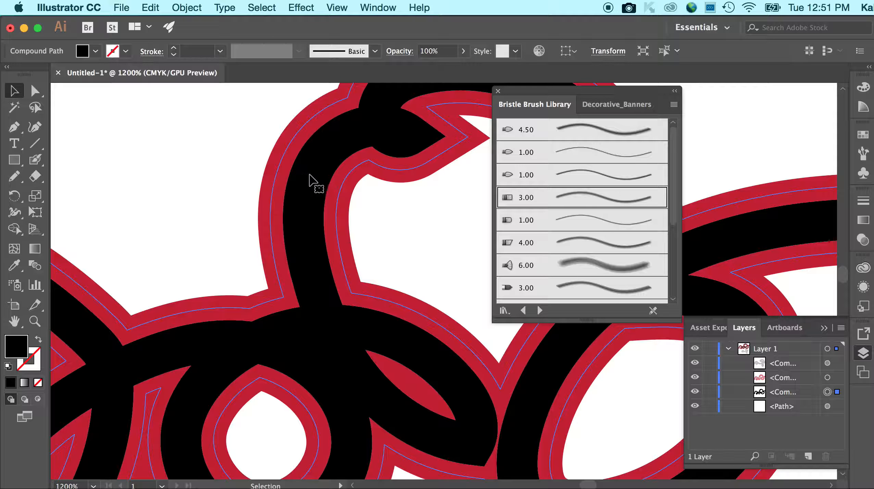
Lower the red compound path's opacity to 65%.
click(279, 152)
click(251, 132)
click(276, 152)
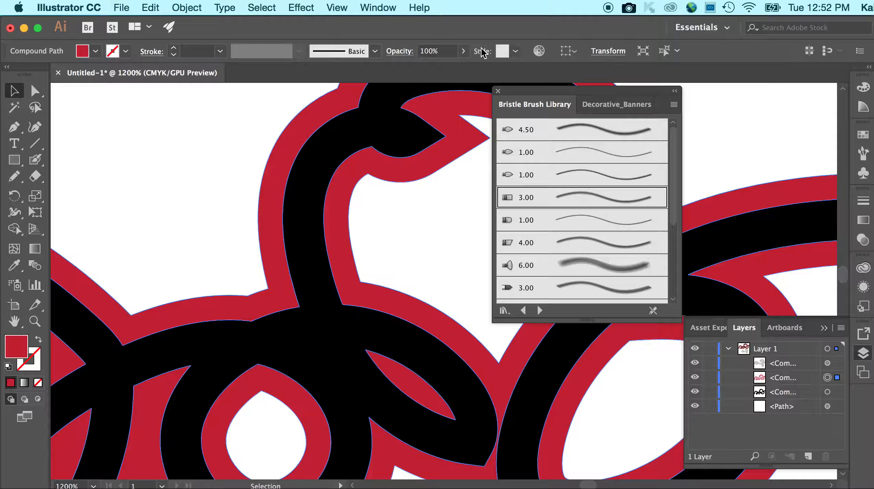
click(463, 51)
drag(458, 67, 444, 67)
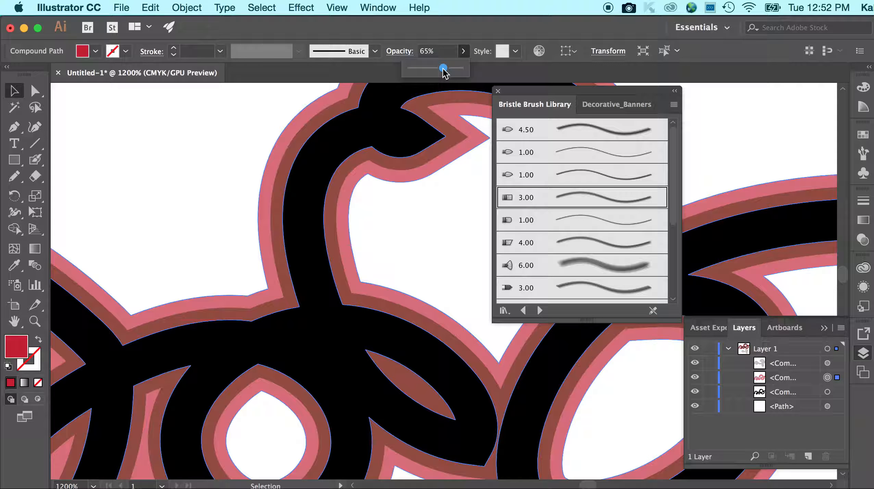
click(257, 108)
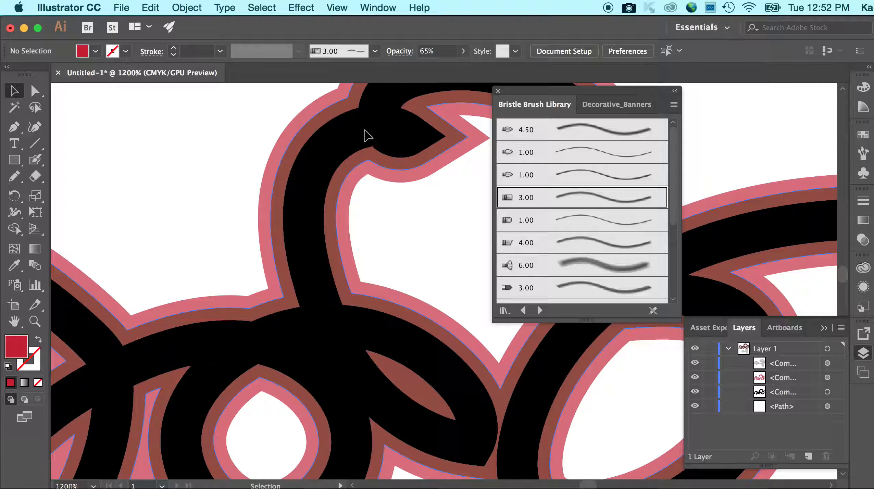
Check the black compound path's opacity setting and briefly toggle its visibility in the layer structure.
click(366, 137)
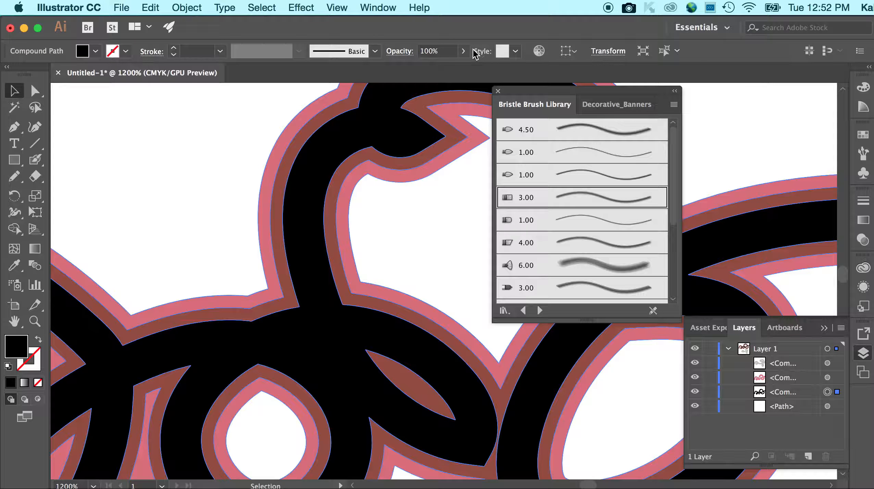
click(463, 52)
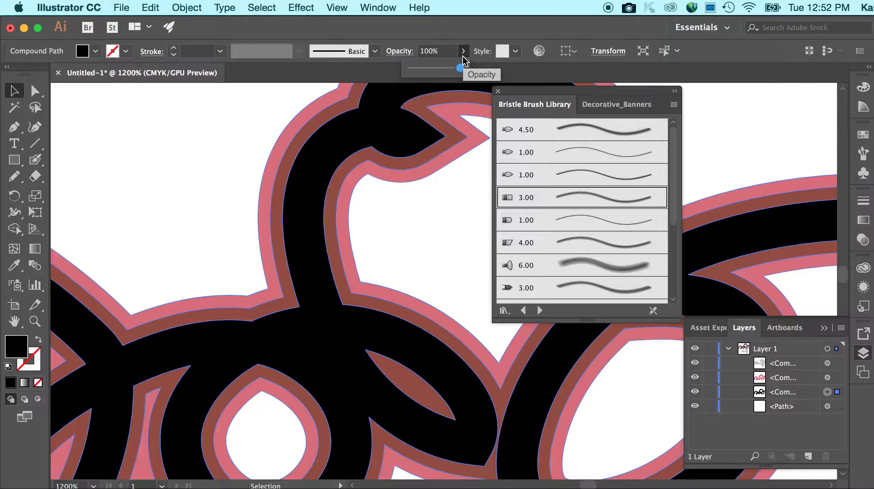
click(695, 393)
click(695, 392)
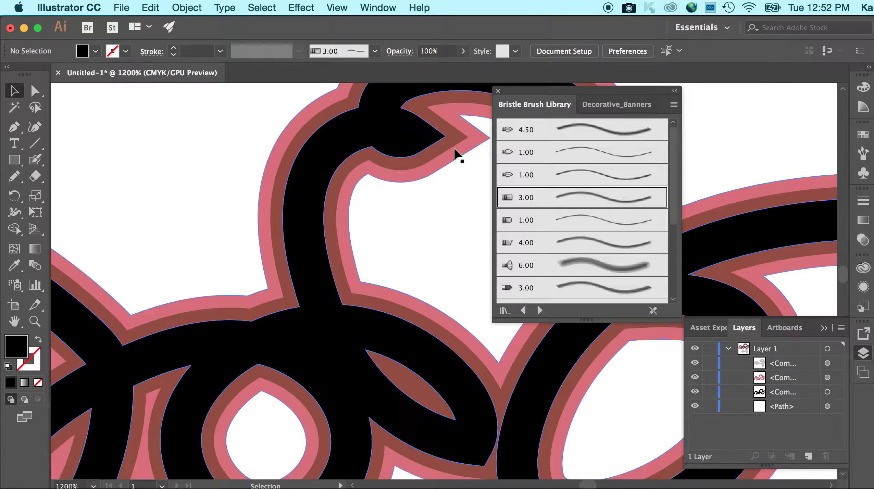
click(354, 130)
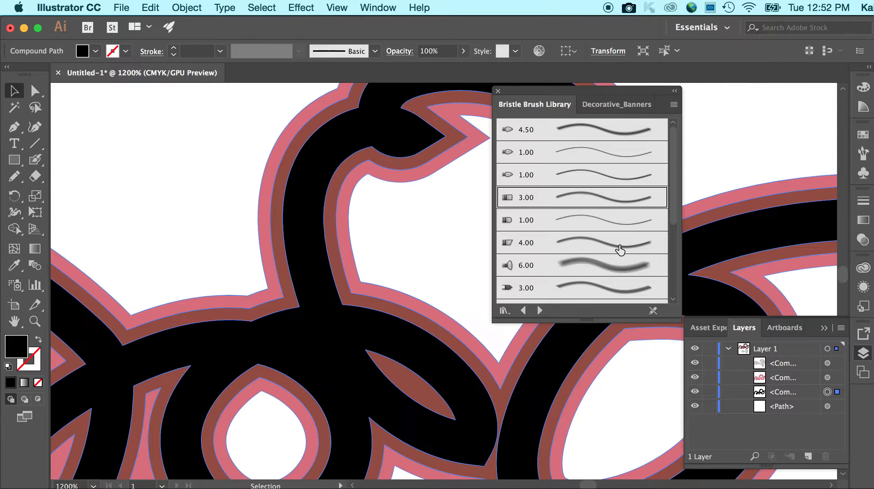
Target the red compound path in the layer structure and set its opacity to 100%.
click(807, 377)
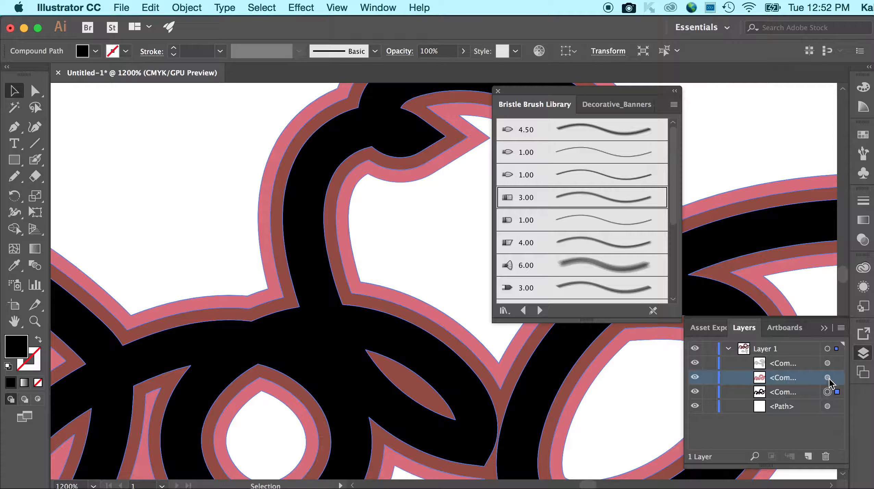
click(828, 378)
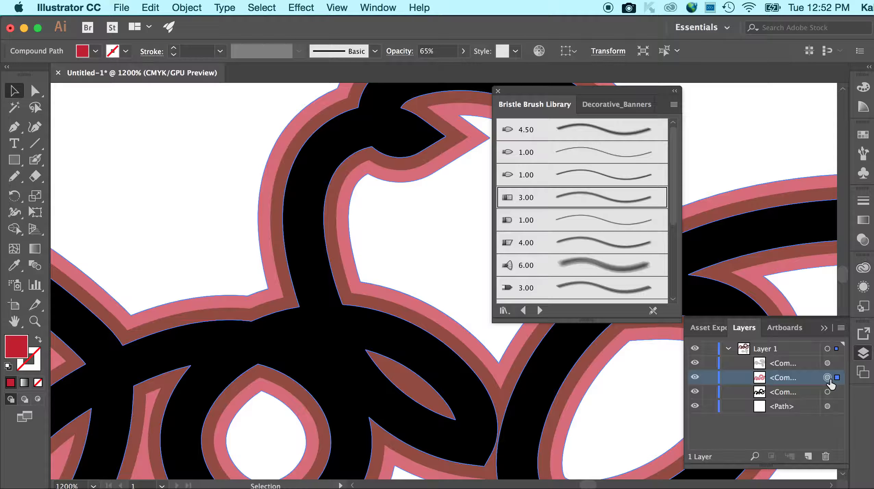
click(463, 50)
drag(445, 68, 460, 67)
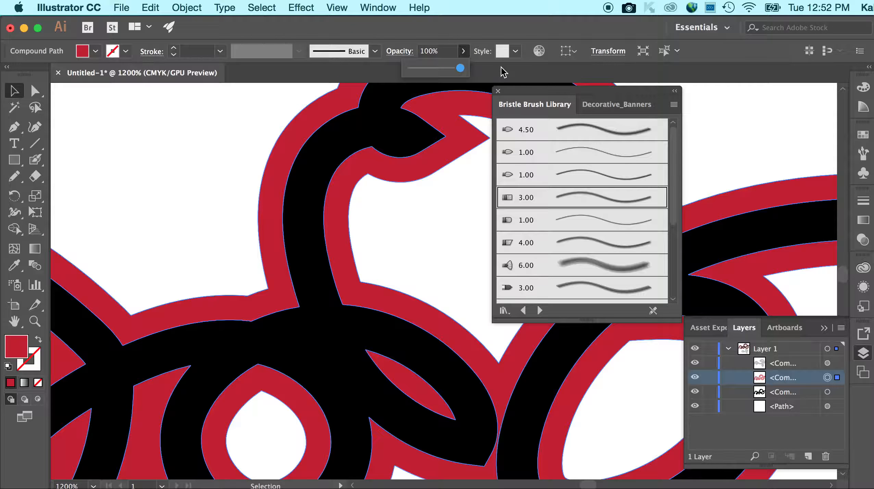
Select the red and black compound paths and merge the doubled outer red outline regions with Shape Builder.
click(447, 179)
drag(203, 106, 451, 214)
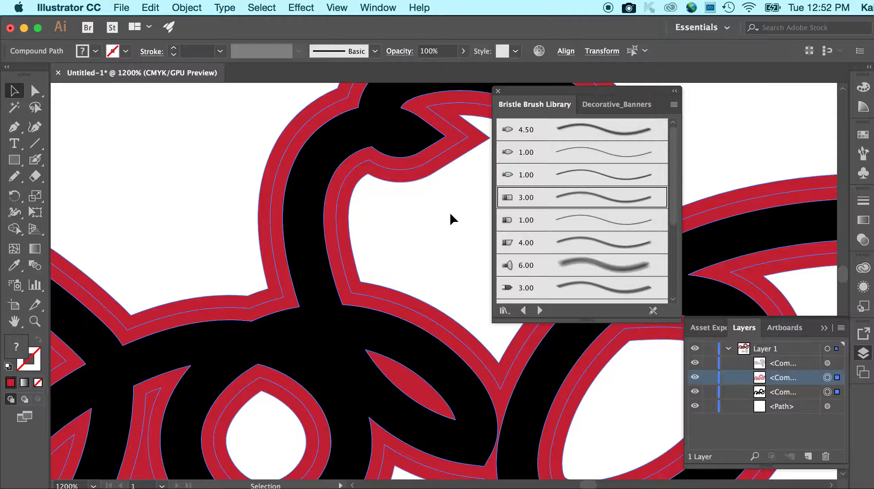
click(15, 235)
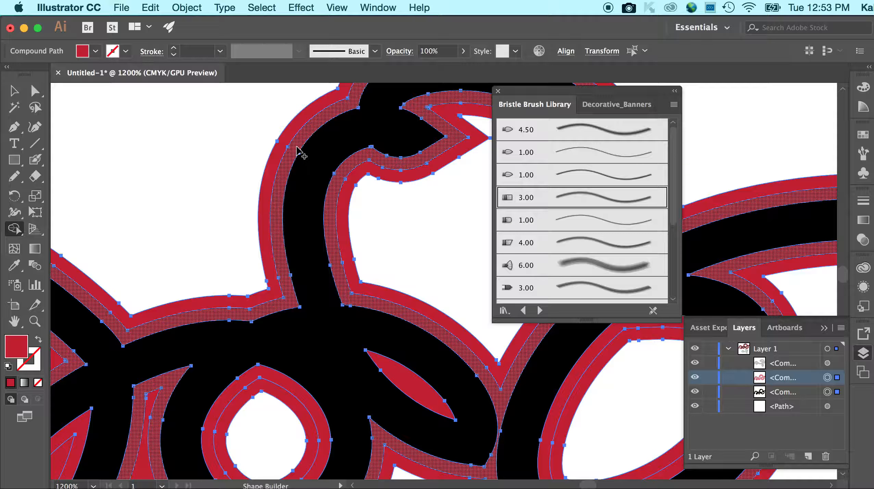
drag(300, 151, 293, 140)
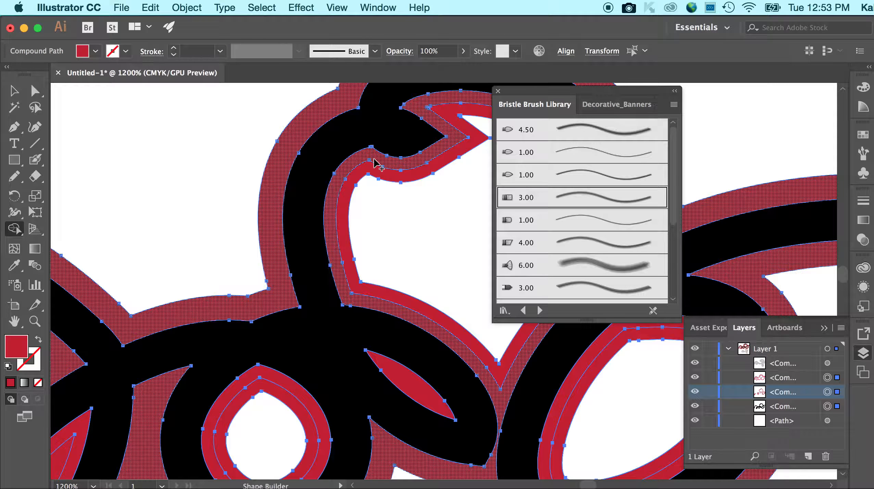
drag(374, 161, 376, 170)
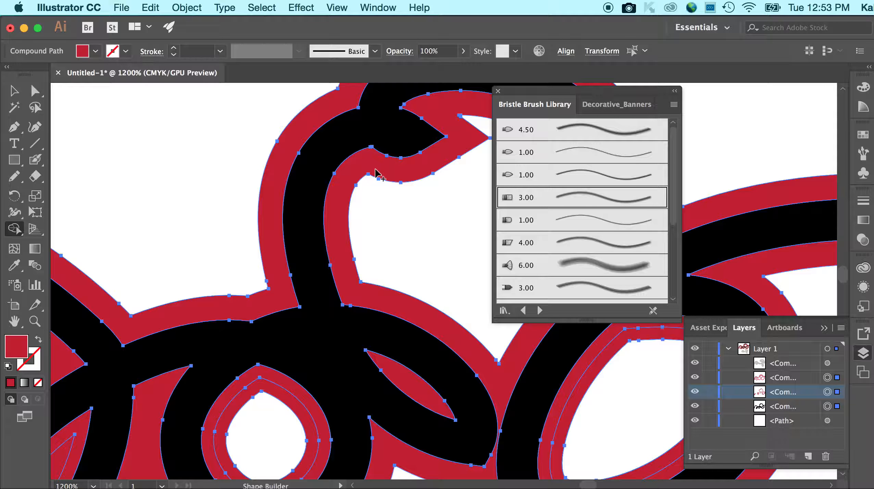
Merge the remaining doubled red regions inside the three loops with Shape Builder.
key(super+minus)
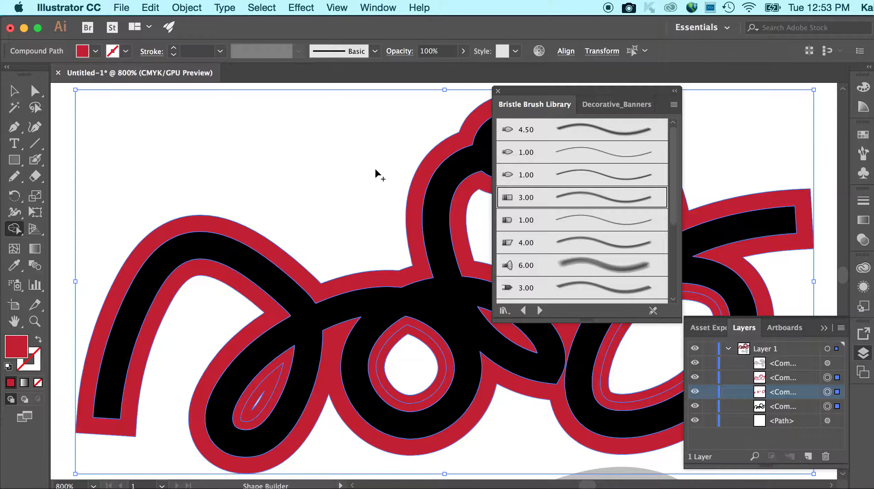
click(277, 383)
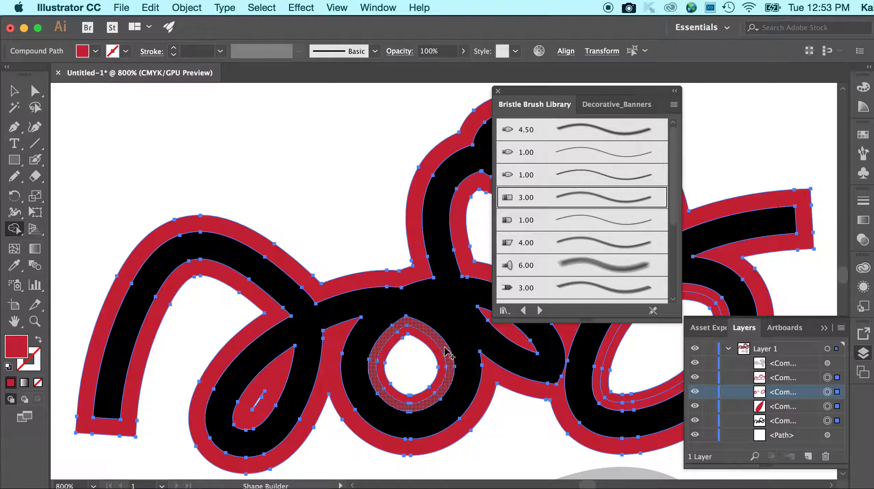
click(445, 353)
scroll(445, 354, right, 5)
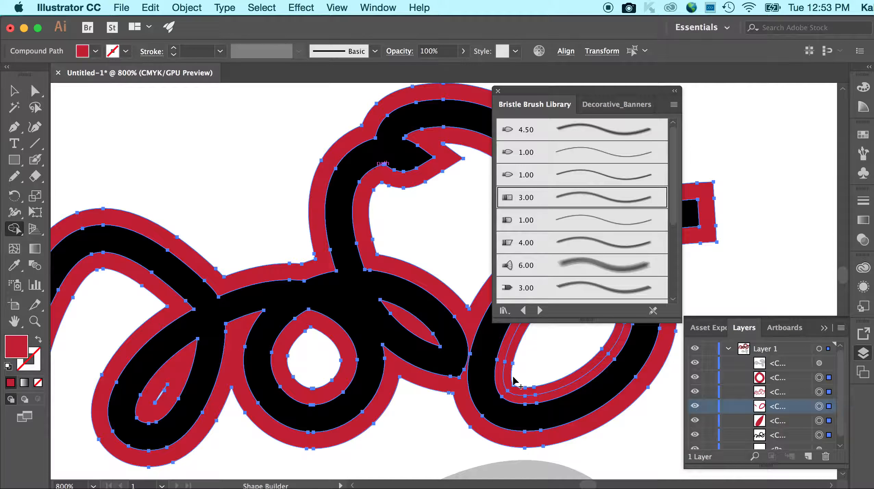
click(514, 380)
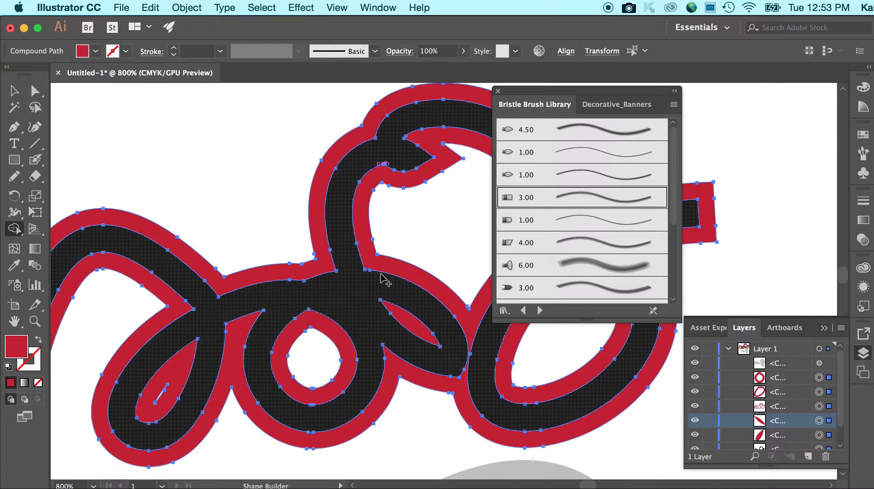
Convert the black region into its own shape with Shape Builder and fill that shape with magenta.
click(375, 294)
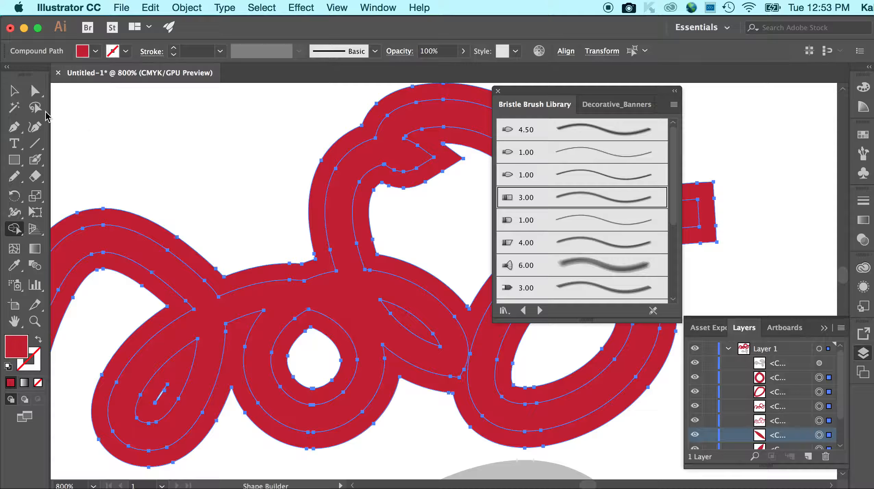
click(15, 91)
click(177, 127)
click(352, 192)
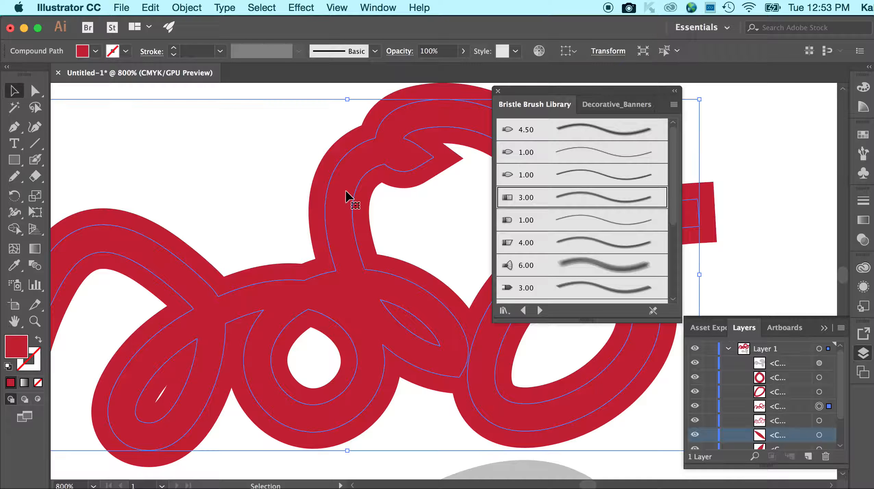
click(95, 51)
click(96, 76)
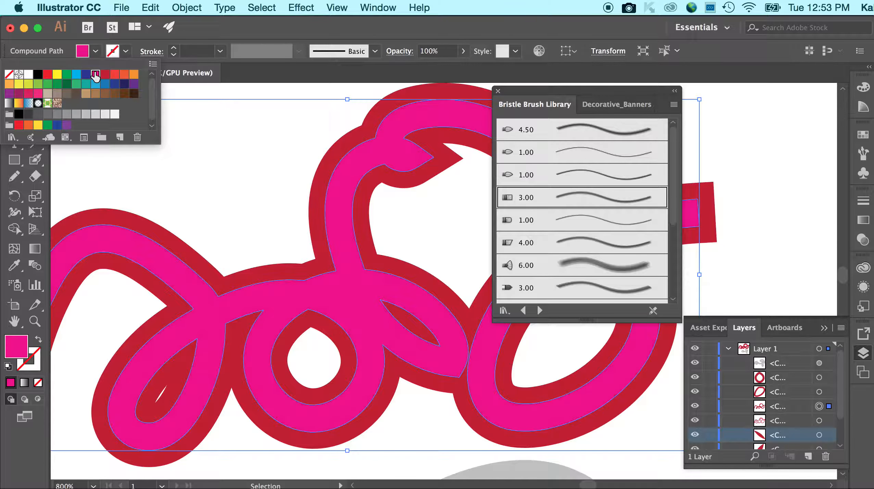
click(236, 159)
click(277, 154)
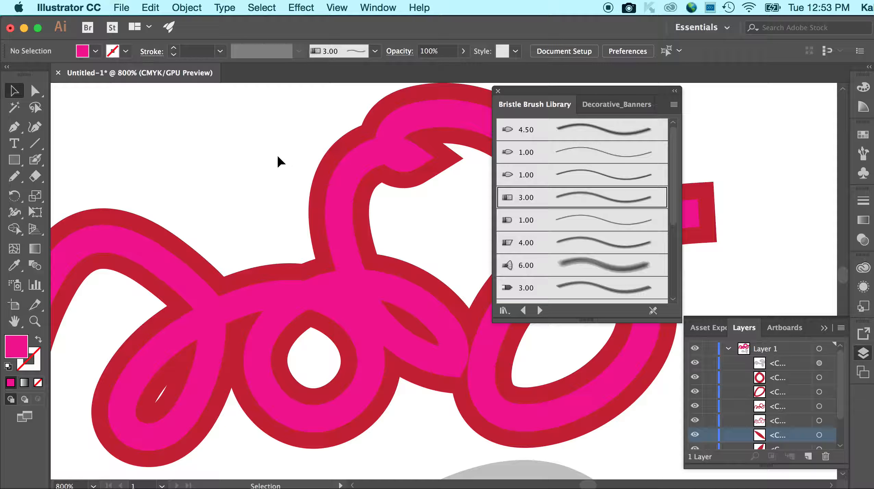
Move the magenta shape out of the red outline, about 0.71 in left and 0.62 in up.
key(super+minus)
key(super+minus)
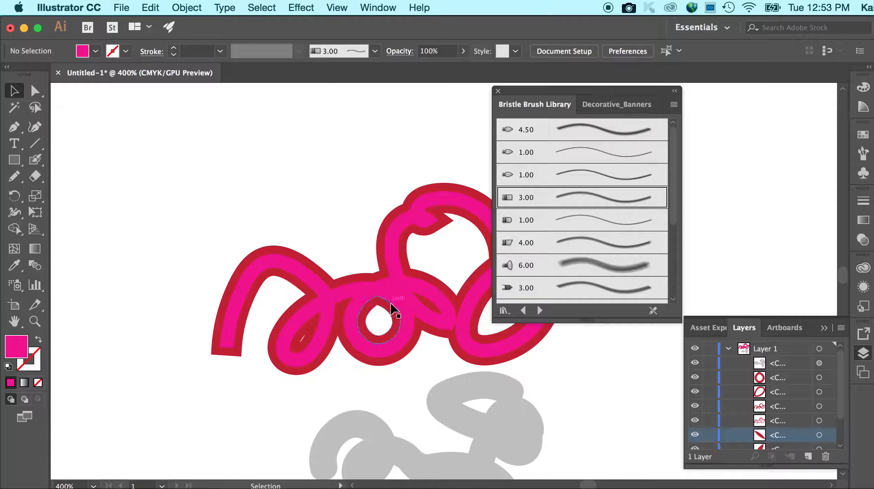
click(398, 295)
drag(398, 295, 257, 171)
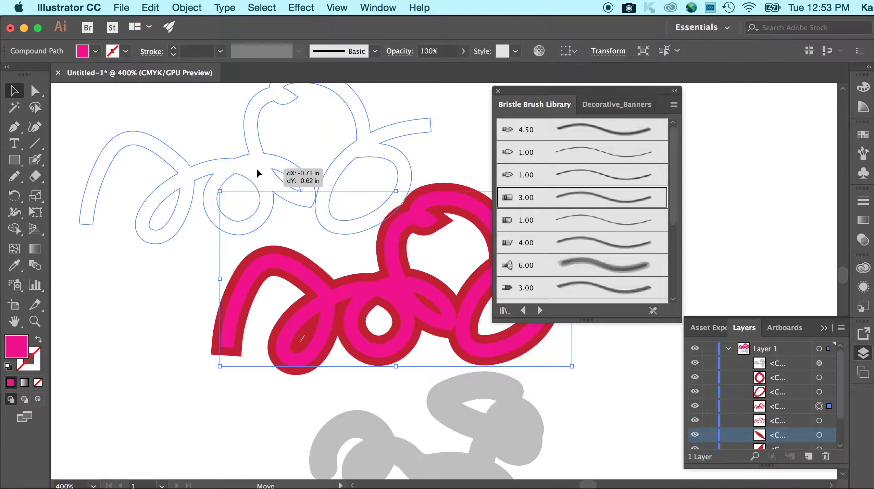
Try moving the main red outline slightly down and left, and undo the move.
click(436, 334)
drag(436, 334, 404, 348)
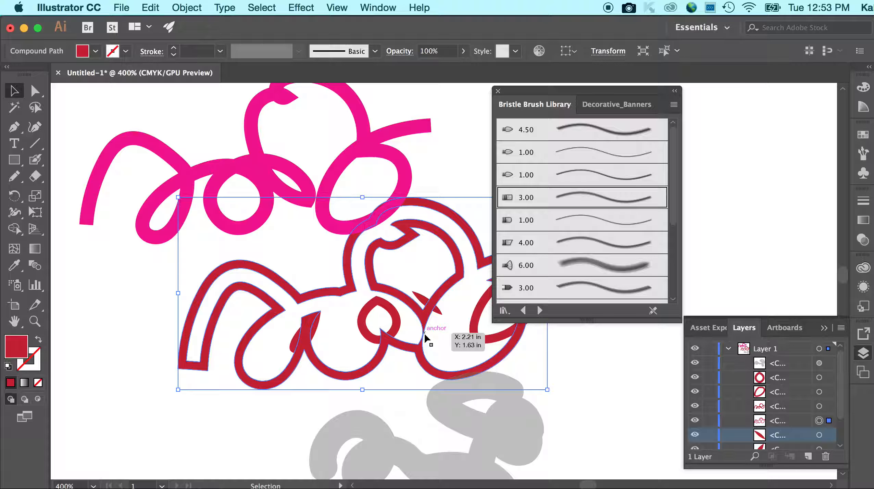
key(super+z)
Move the magenta shape to the artboard's upper-left corner and delete the gray shape below the red outline.
key(super+minus)
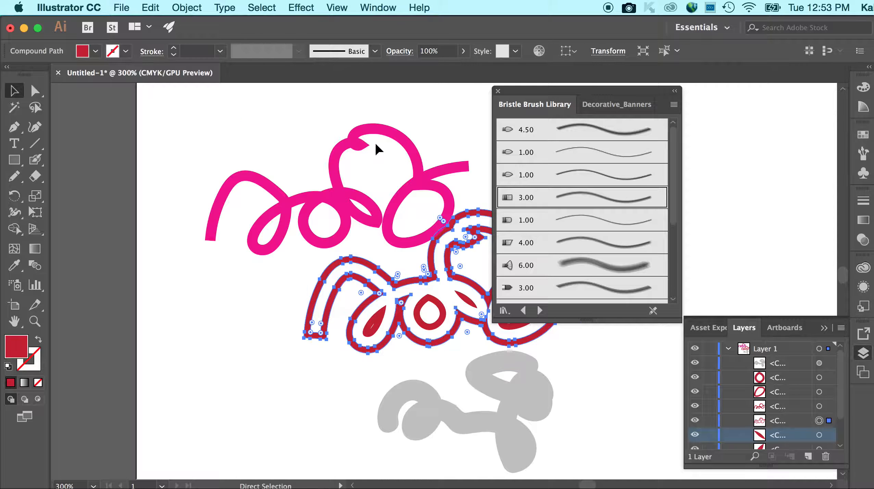
drag(351, 127, 293, 83)
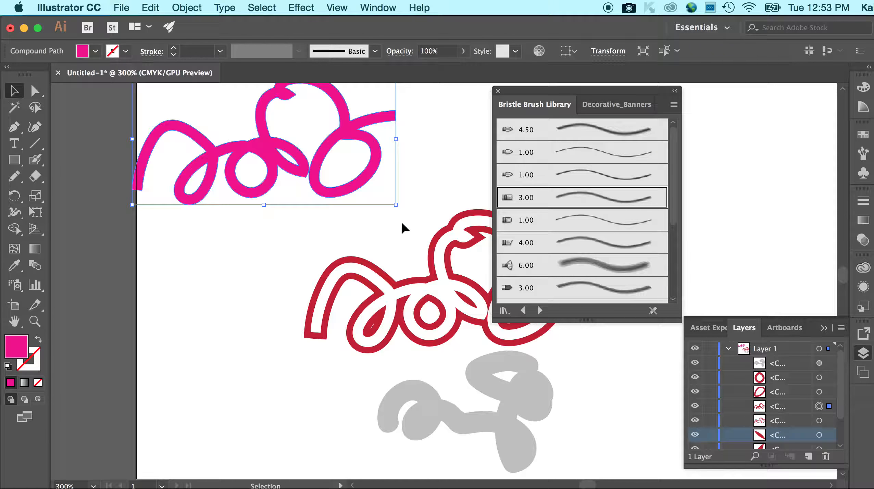
scroll(407, 215, right, 5)
scroll(407, 215, right, 3)
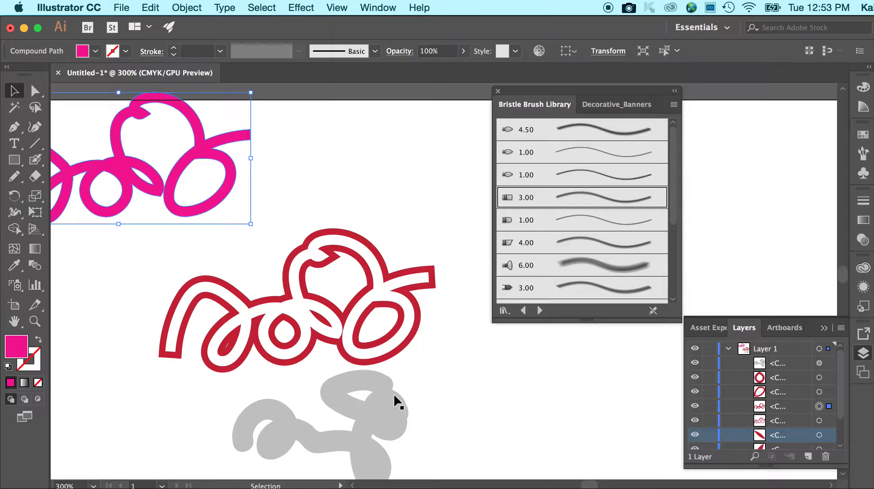
click(386, 410)
key(Delete)
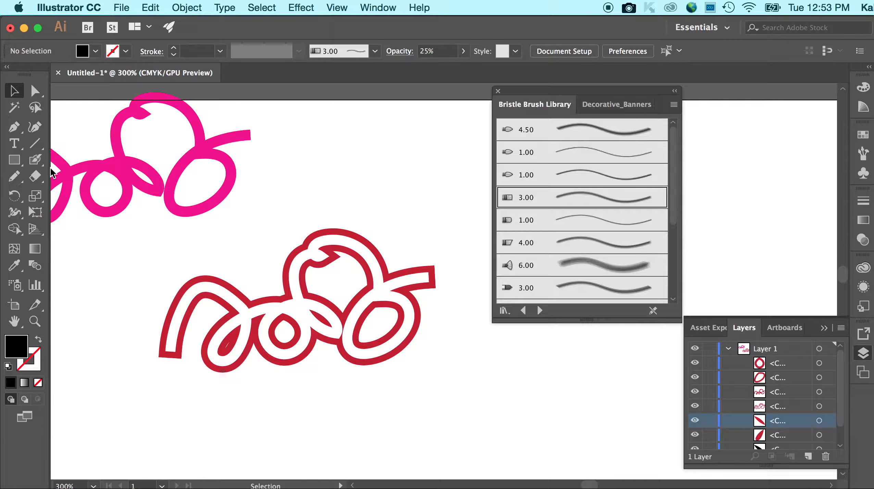
Lasso all the red outline pieces and group them.
click(41, 112)
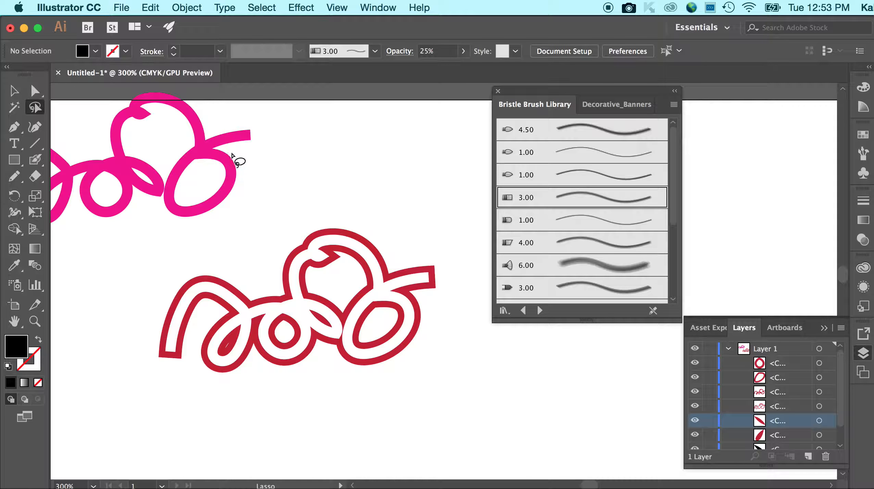
mouse_move(349, 213)
mouse_down()
mouse_move(263, 226)
mouse_move(132, 323)
mouse_move(226, 378)
mouse_up()
mouse_move(318, 214)
mouse_down()
mouse_move(146, 259)
mouse_move(142, 356)
mouse_move(157, 371)
mouse_move(408, 387)
mouse_move(471, 317)
mouse_move(465, 269)
mouse_move(442, 241)
mouse_move(358, 211)
mouse_move(320, 214)
mouse_up()
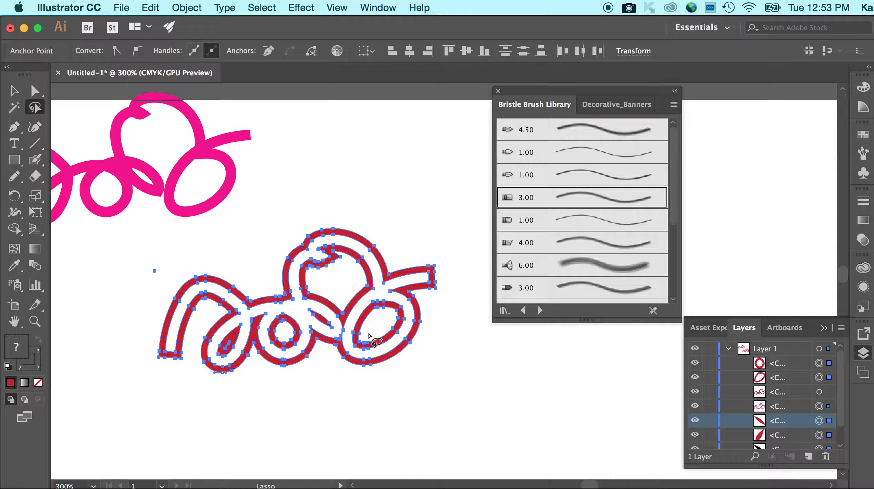
click(185, 6)
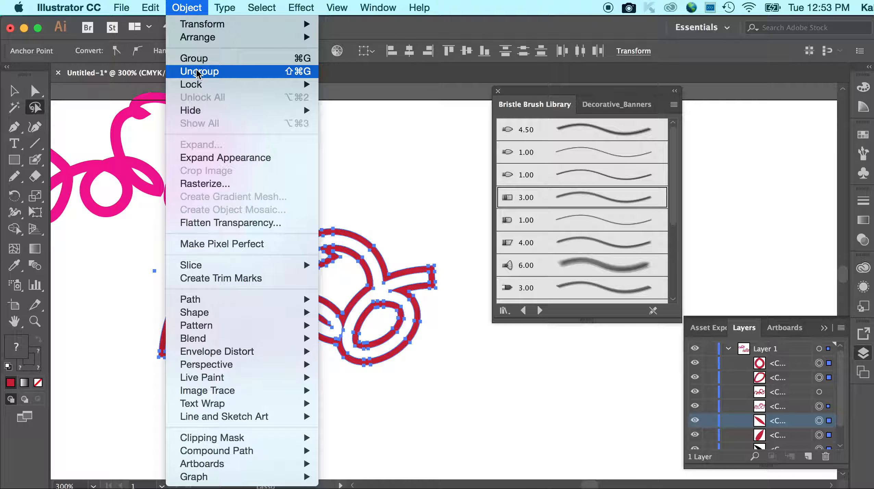
click(192, 57)
Move the grouped red outline up so it sits directly to the right of the magenta shape.
click(14, 90)
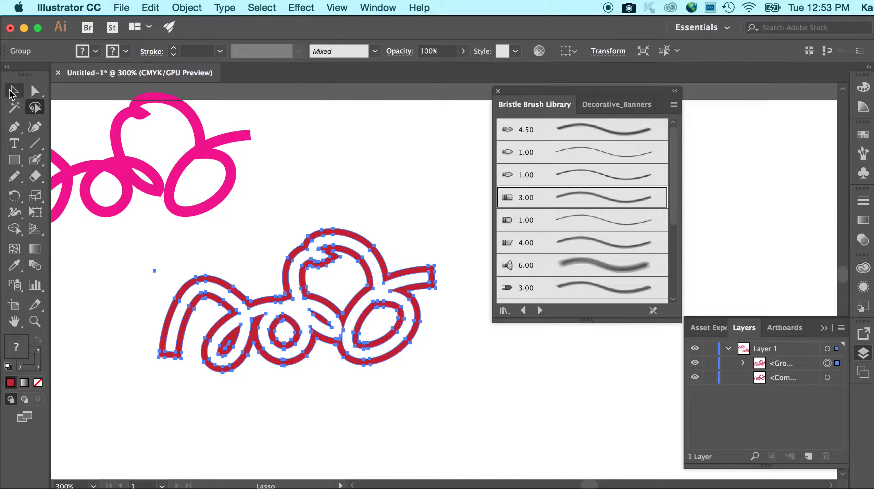
click(343, 169)
drag(339, 229, 364, 266)
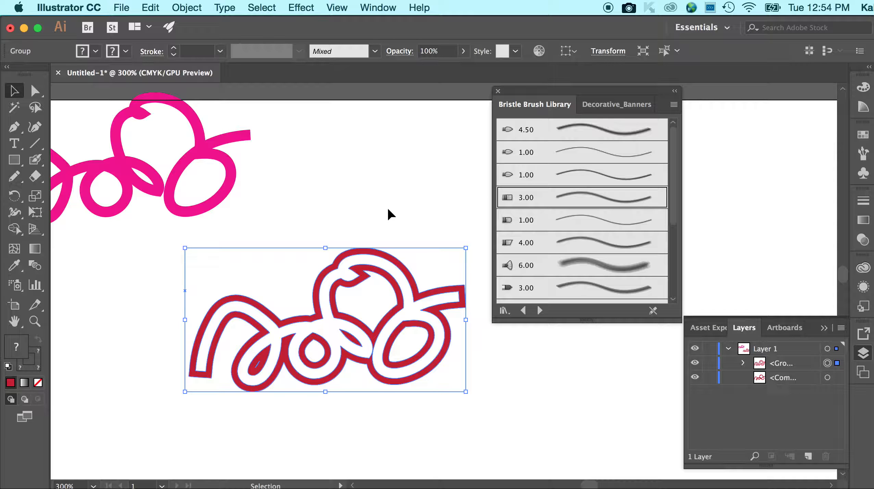
click(352, 210)
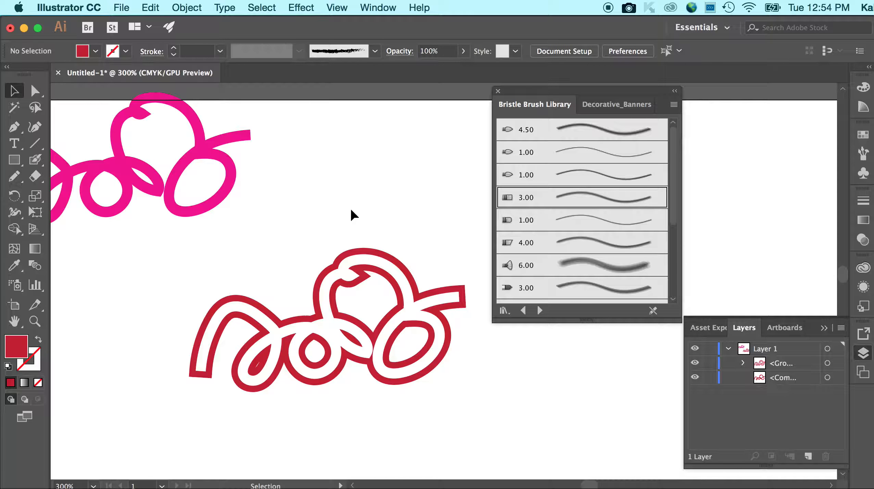
mouse_move(362, 289)
mouse_down()
mouse_move(365, 195)
mouse_move(388, 135)
mouse_move(398, 133)
mouse_up()
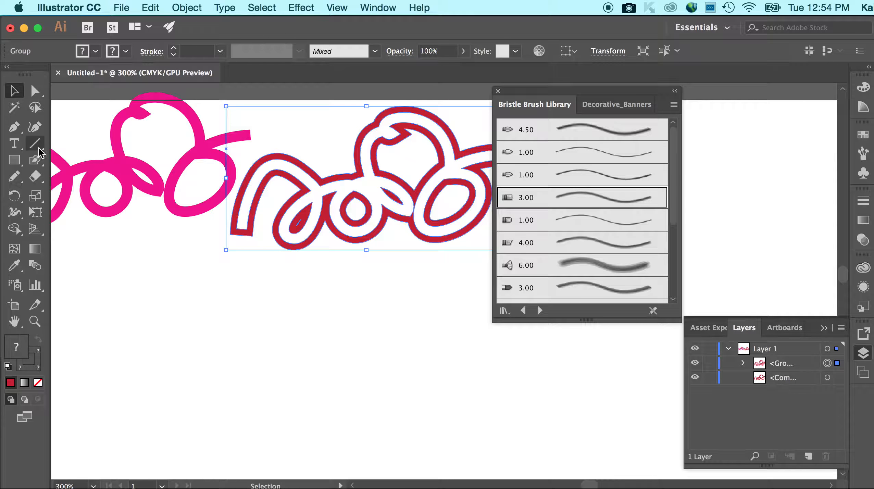
Draw six separate short straight lines with the Shaper tool in the empty area below the red outline.
click(20, 179)
click(20, 180)
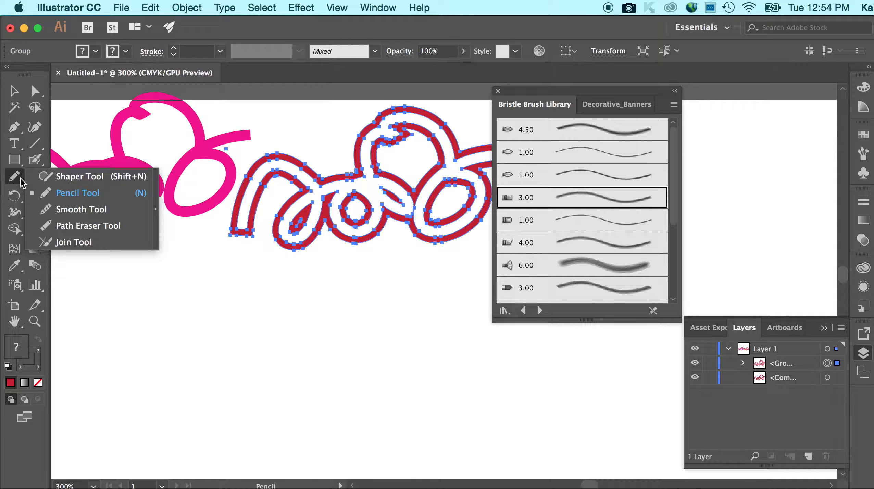
click(55, 177)
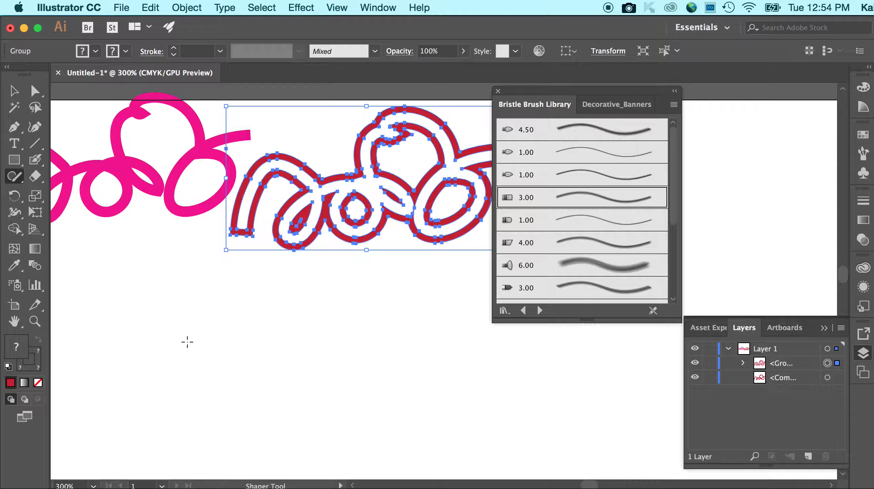
click(203, 311)
drag(213, 302, 161, 350)
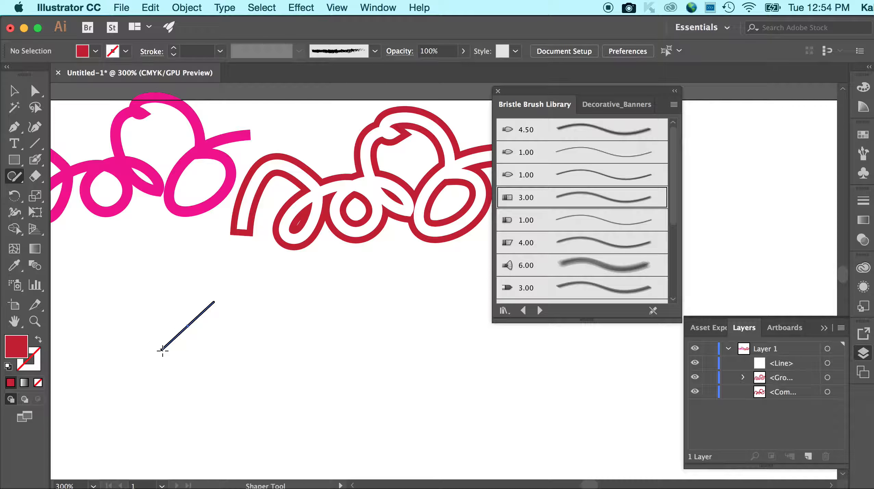
mouse_move(215, 350)
mouse_down()
mouse_move(244, 328)
mouse_move(264, 330)
mouse_up()
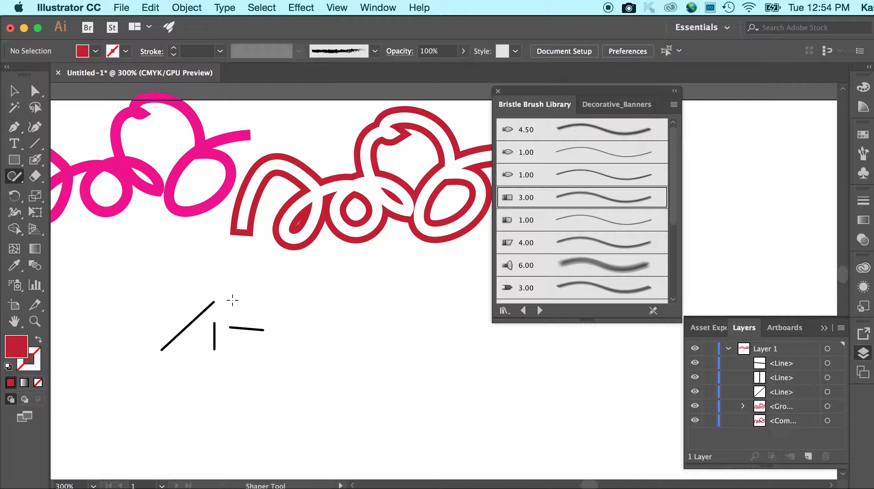
drag(263, 315, 274, 315)
mouse_move(243, 310)
mouse_down()
mouse_move(277, 330)
mouse_move(268, 298)
mouse_move(297, 309)
mouse_move(291, 354)
mouse_up()
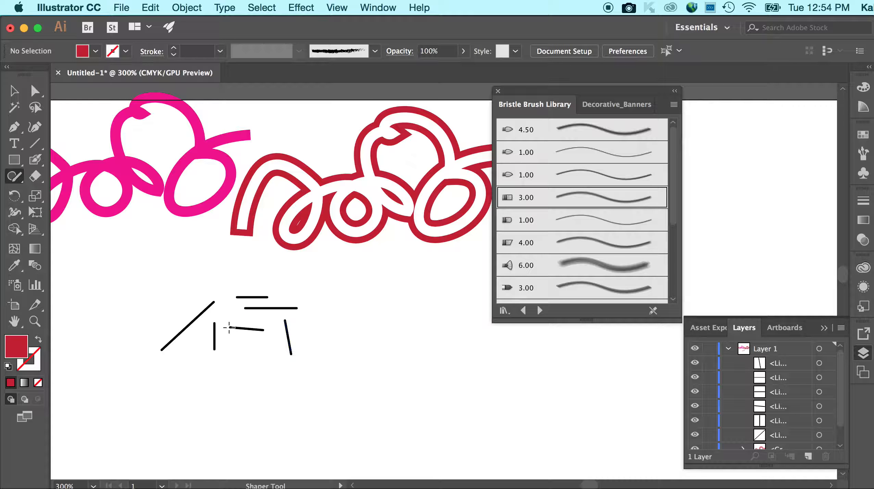
Select all the loose black lines below the red outline and delete them.
click(15, 91)
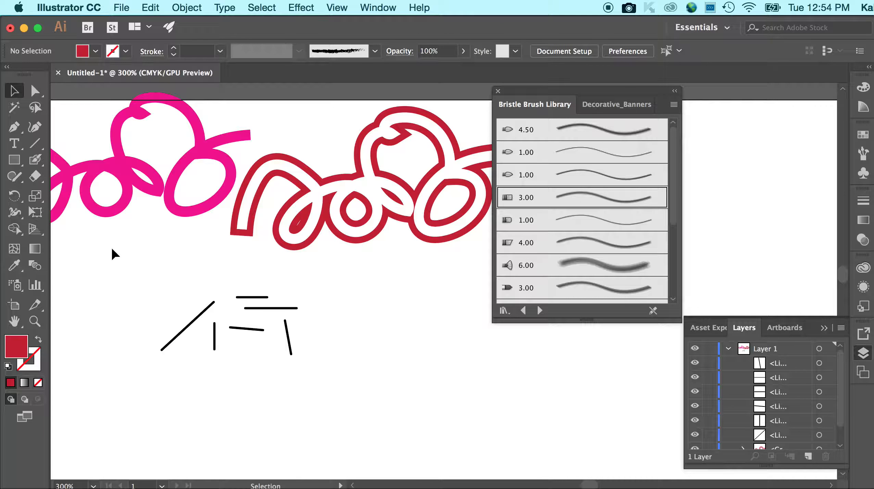
drag(176, 301, 221, 287)
key(Delete)
key(Delete)
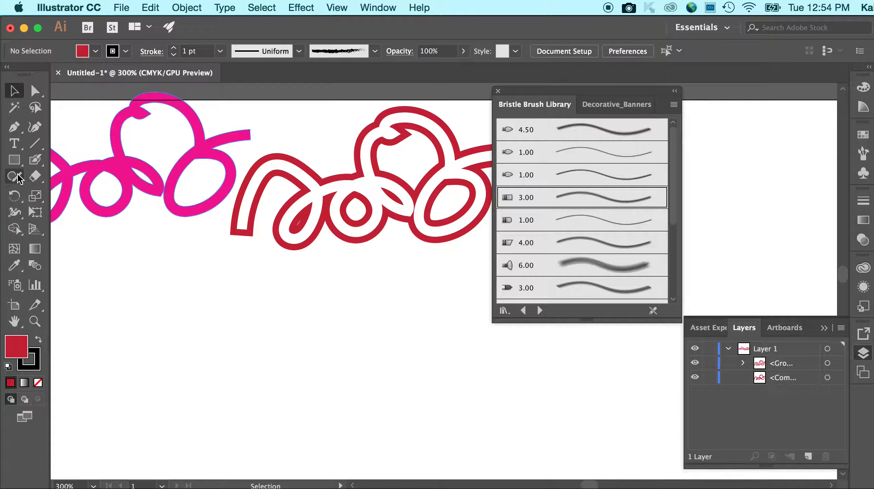
Draw three straight lines with the Shaper tool to form a triangle below the magenta shape.
click(18, 174)
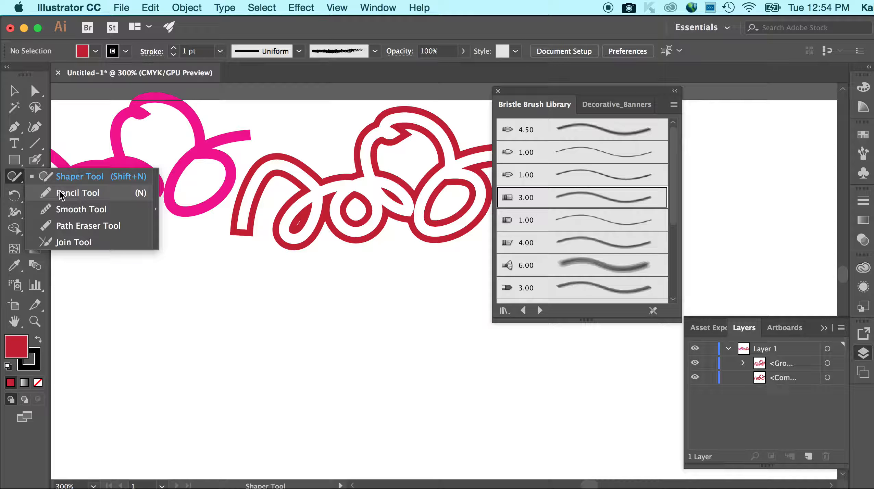
click(15, 177)
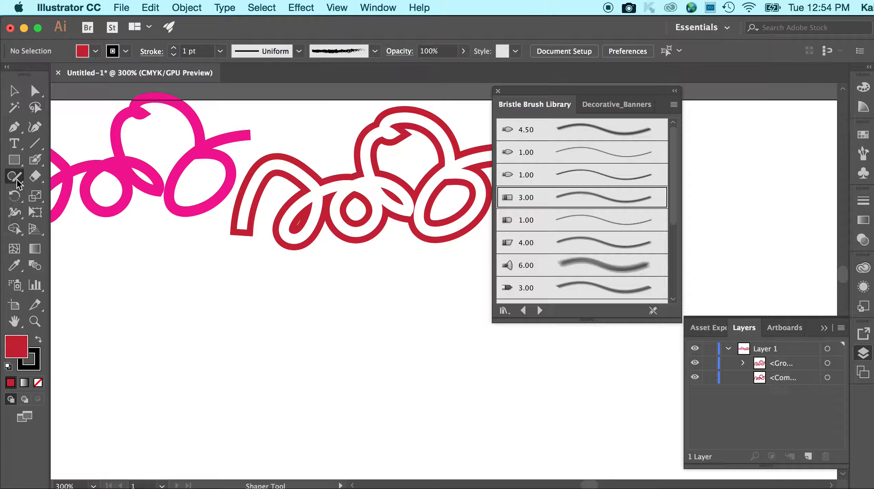
click(17, 181)
click(49, 181)
mouse_move(167, 284)
mouse_down()
mouse_move(142, 352)
mouse_move(200, 357)
mouse_move(167, 284)
mouse_up()
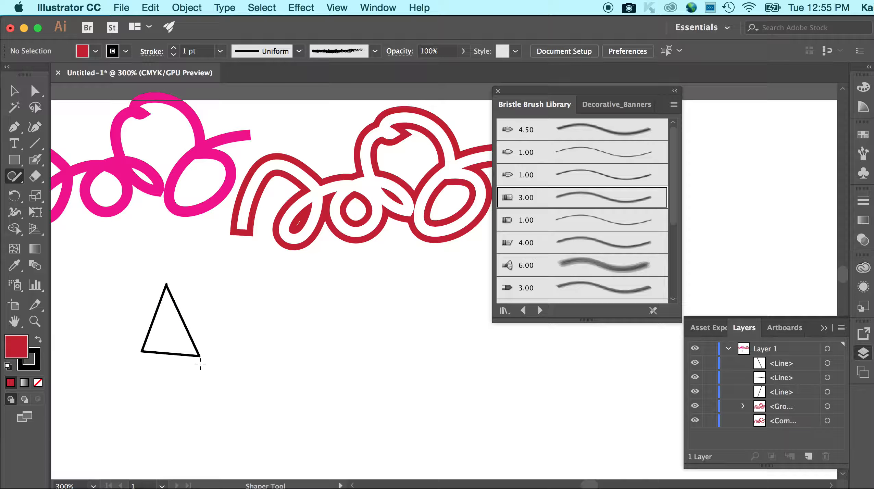
Select the three separate lines of the triangle and join them into one path.
key(super+equal)
key(super+equal)
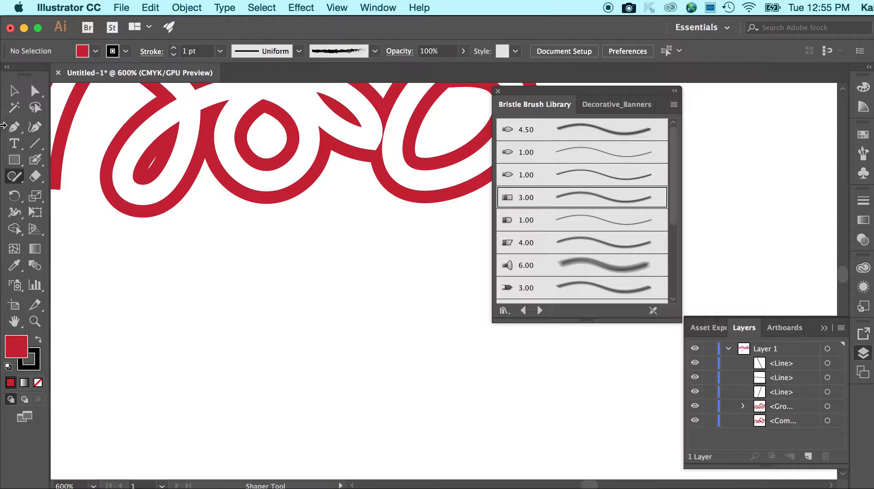
scroll(165, 283, left, 5)
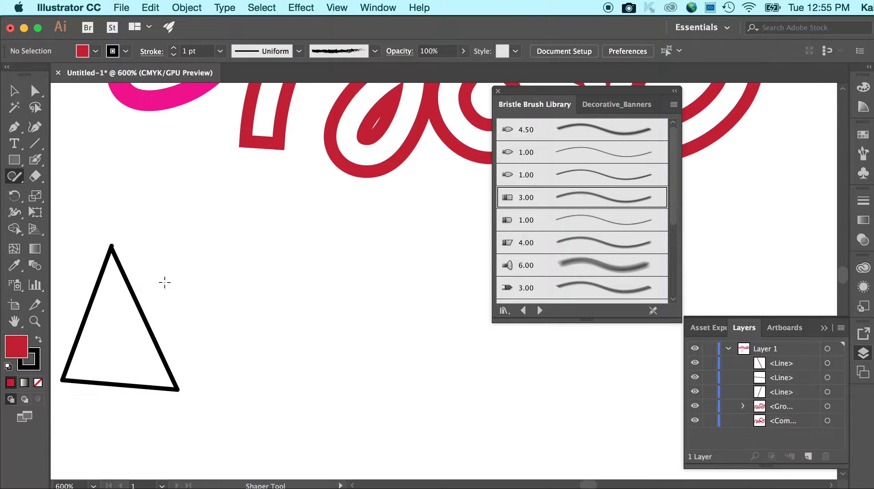
click(14, 91)
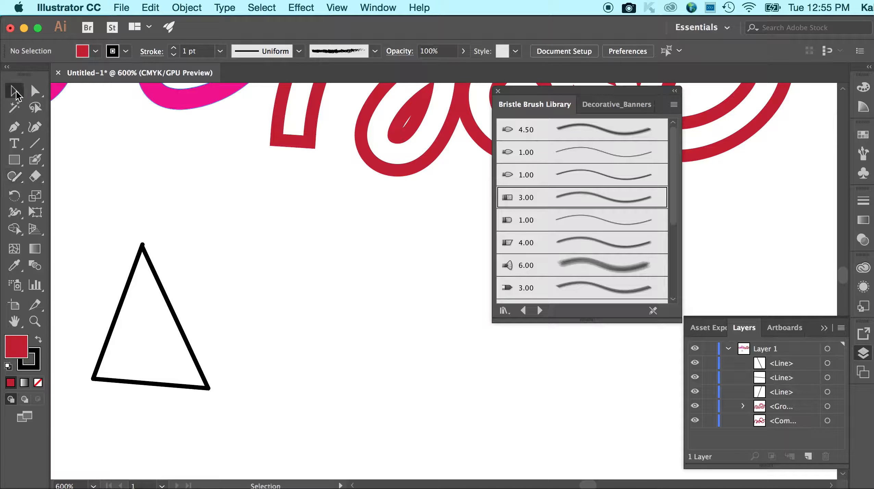
click(134, 283)
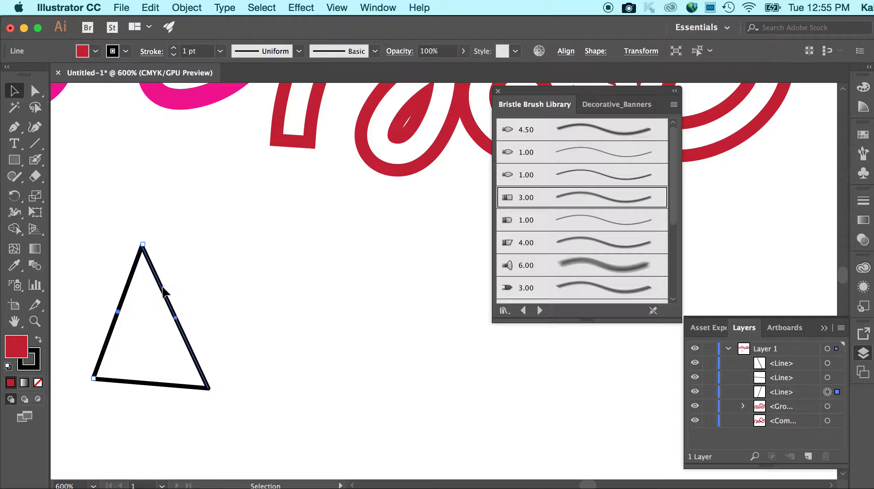
click(144, 383)
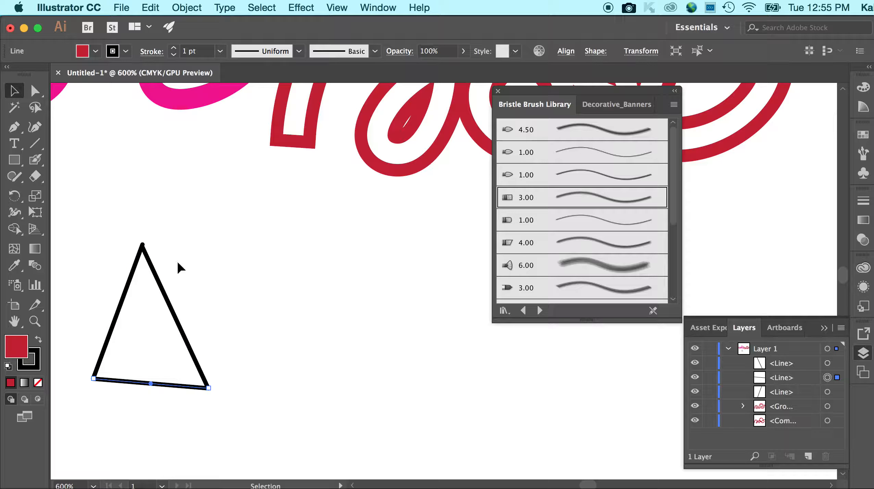
drag(67, 228, 236, 402)
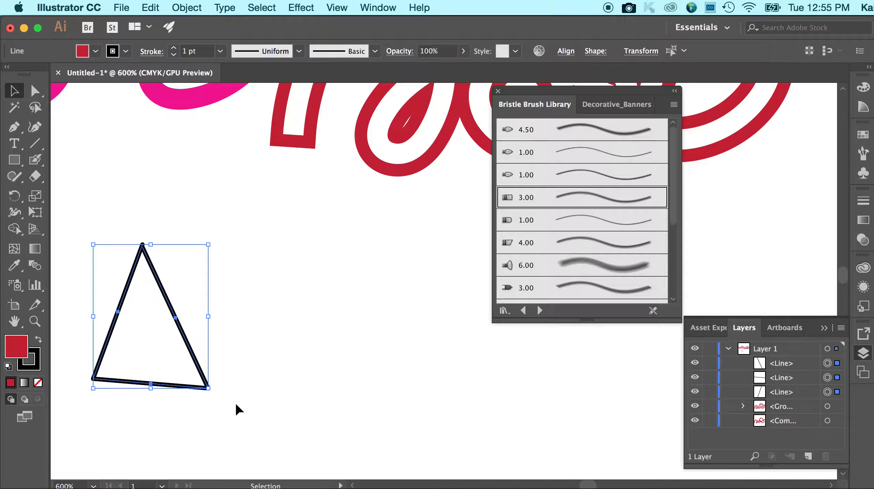
click(187, 8)
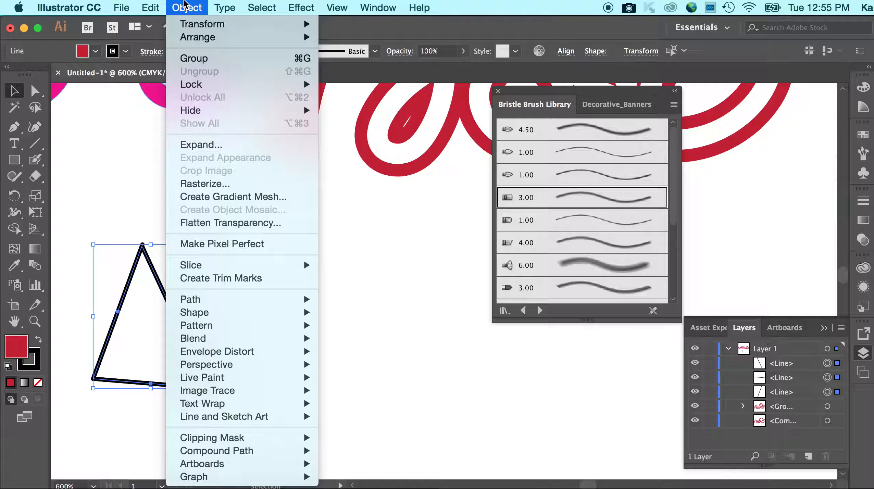
mouse_move(251, 300)
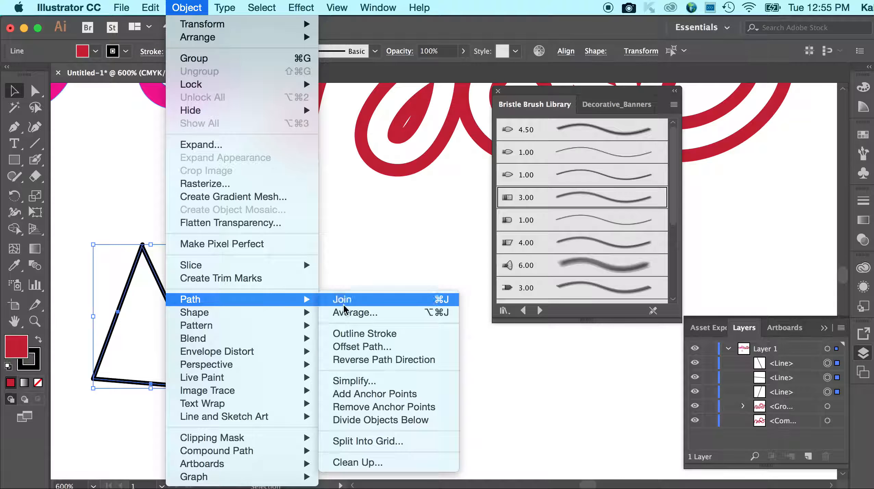
click(367, 301)
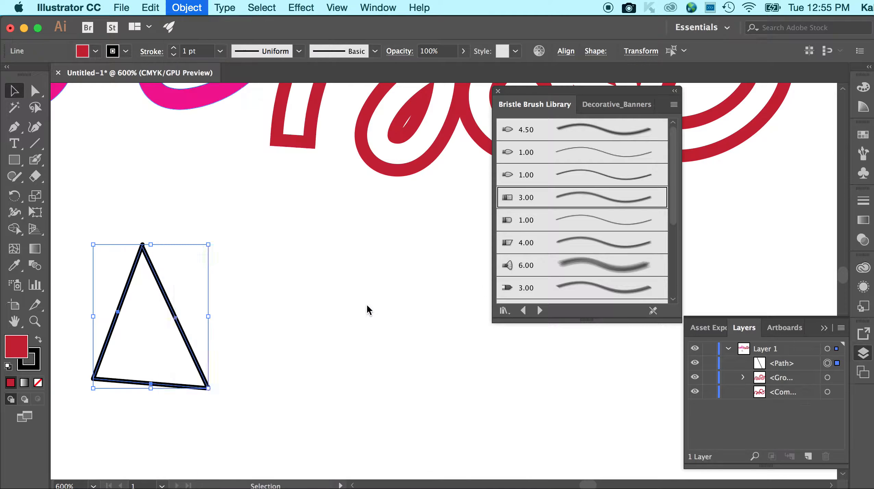
Select the joined red triangle and delete it.
click(254, 317)
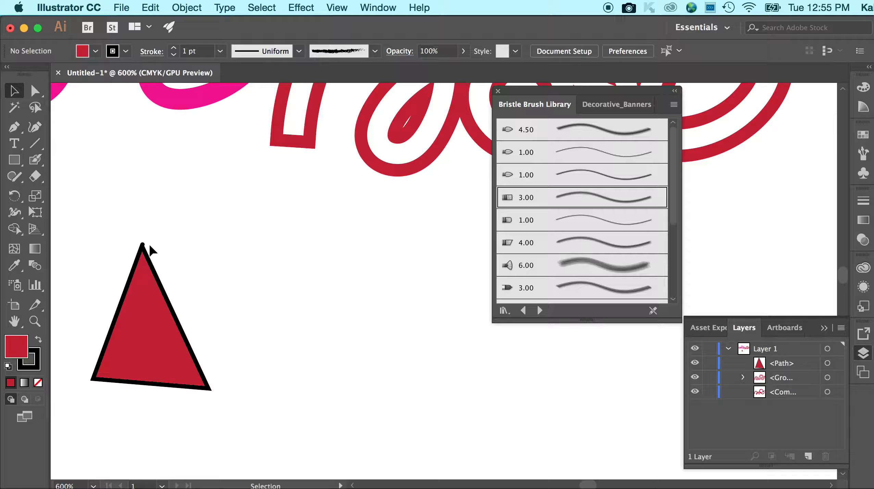
click(148, 310)
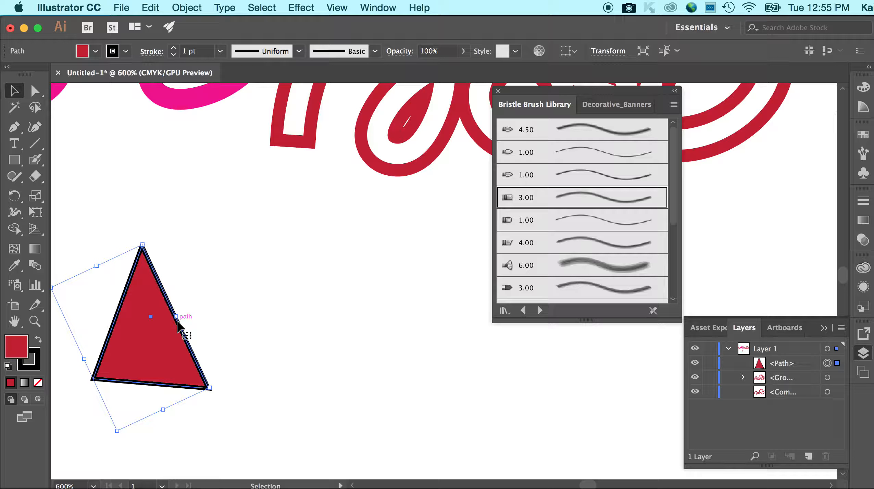
key(Delete)
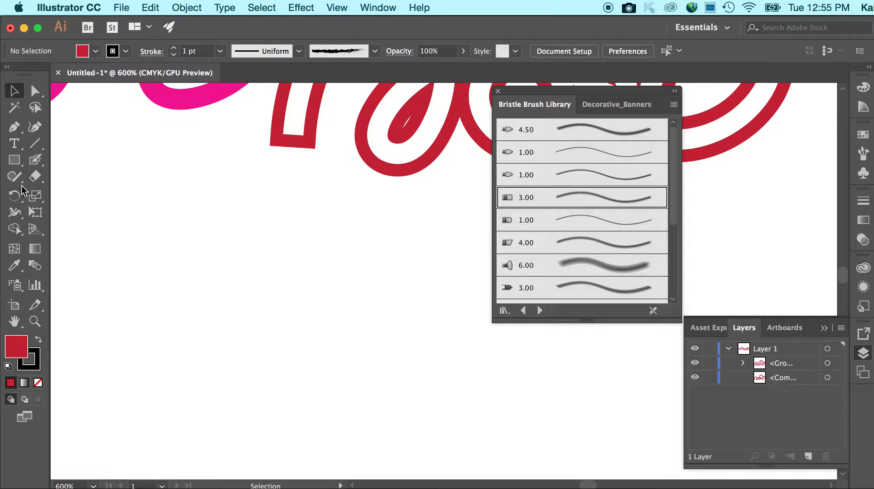
Select the magenta compound path at the artboard's upper-left corner.
click(18, 174)
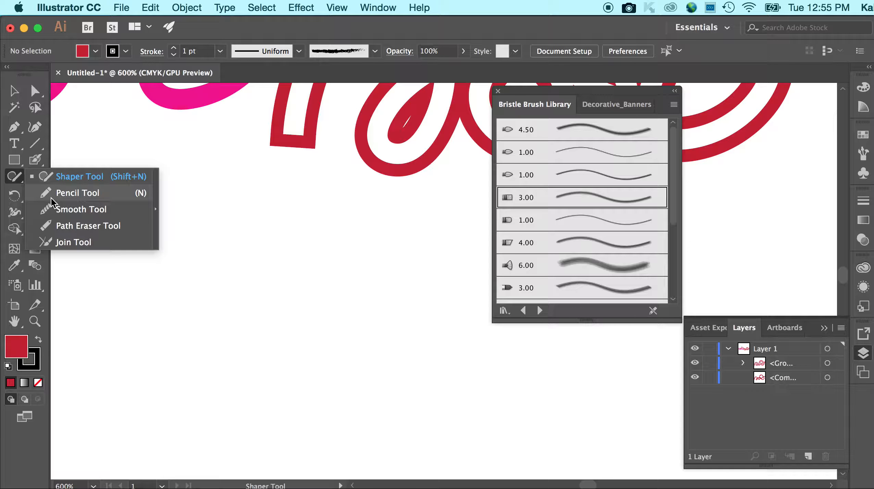
click(51, 193)
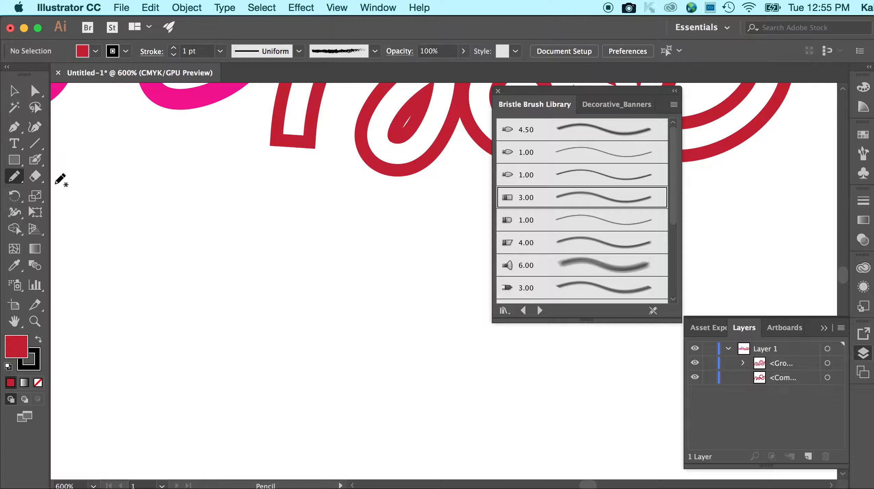
click(14, 176)
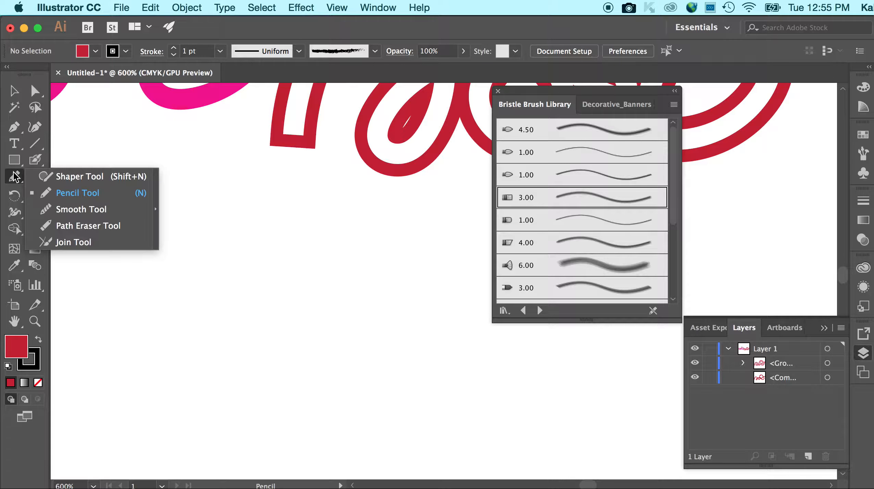
click(69, 209)
scroll(93, 207, up, 5)
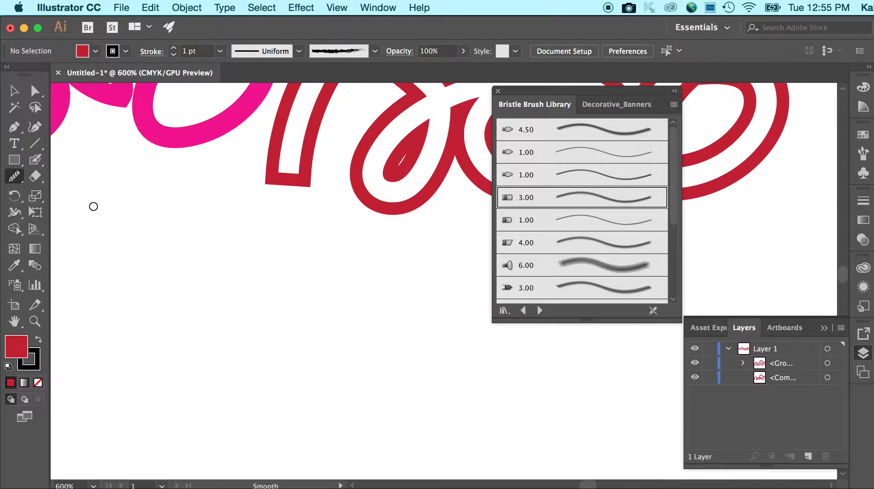
key(v)
scroll(204, 177, up, 2)
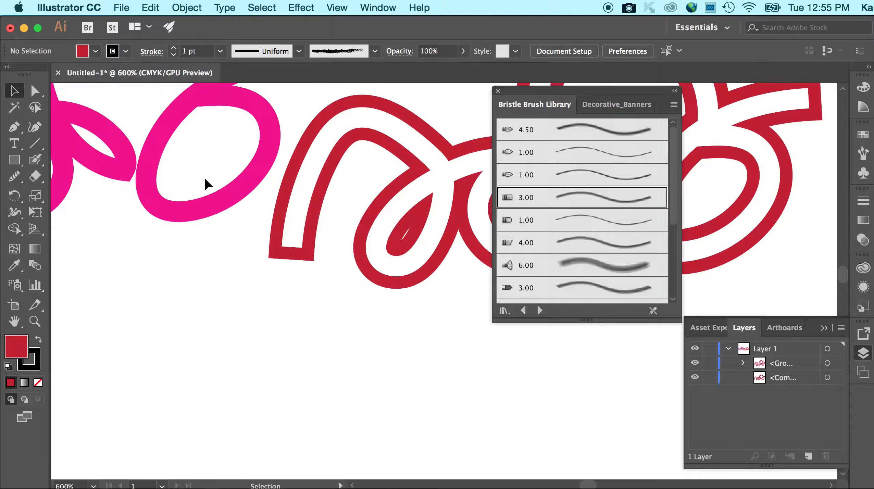
click(210, 228)
Smooth the left edge and lower-left curve of the teardrop-shaped hole in the magenta shape's first loop with the Smooth tool.
key(super+equal)
key(super+equal)
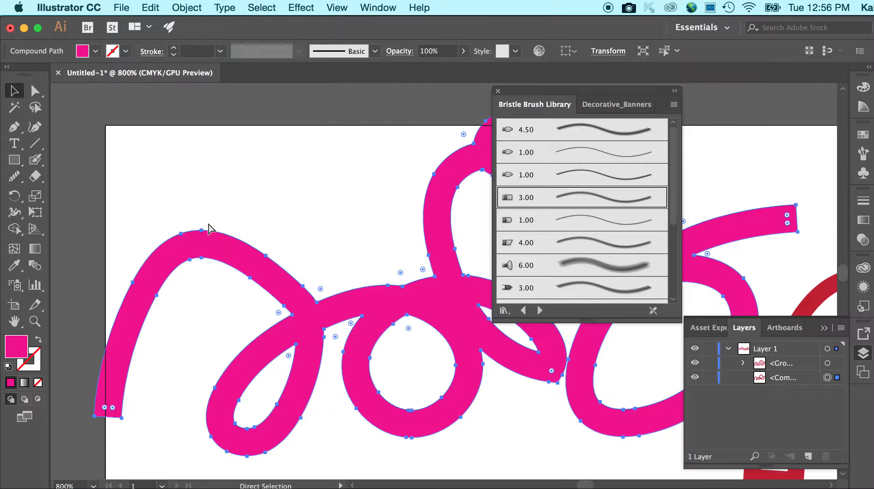
scroll(208, 224, down, 5)
key(super+equal)
key(super+equal)
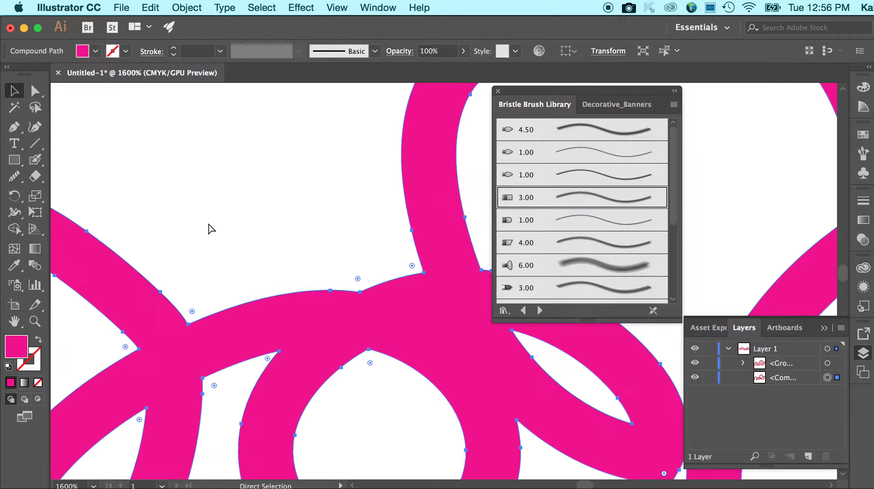
scroll(196, 390, down, 5)
scroll(193, 387, down, 5)
scroll(192, 388, left, 5)
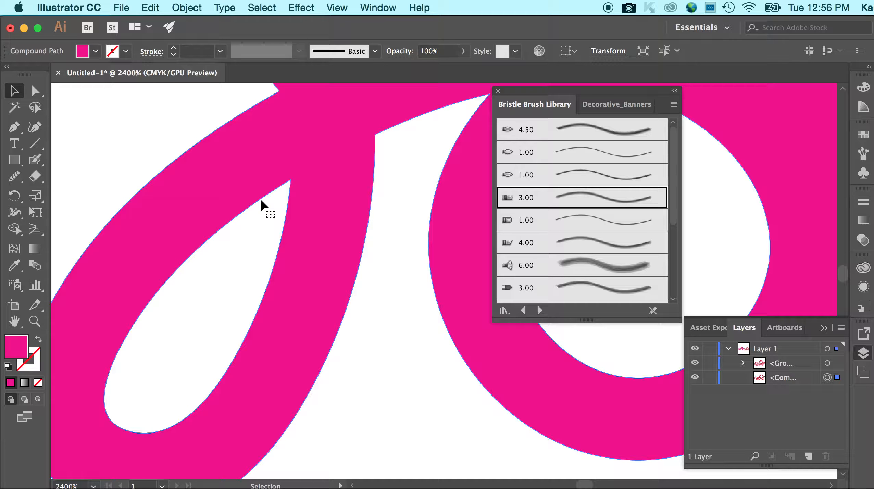
click(14, 229)
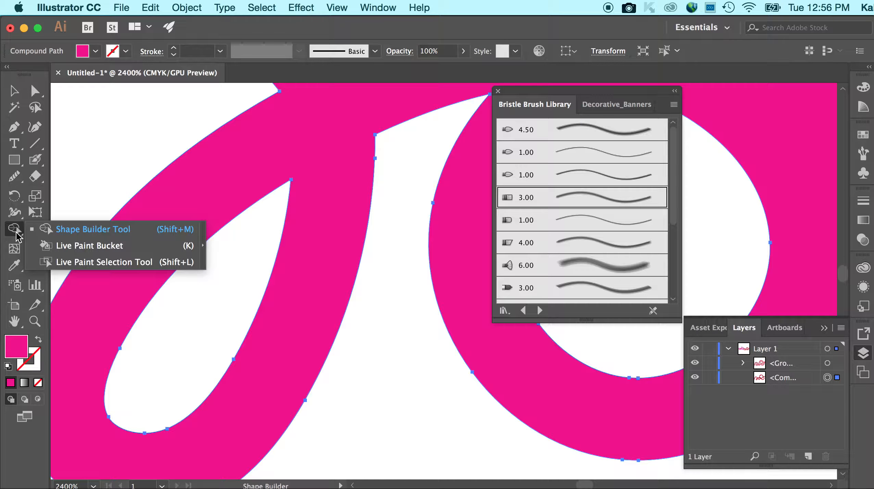
click(15, 177)
drag(17, 175, 82, 209)
mouse_move(259, 199)
mouse_down()
mouse_move(243, 227)
mouse_move(162, 289)
mouse_move(115, 359)
mouse_up()
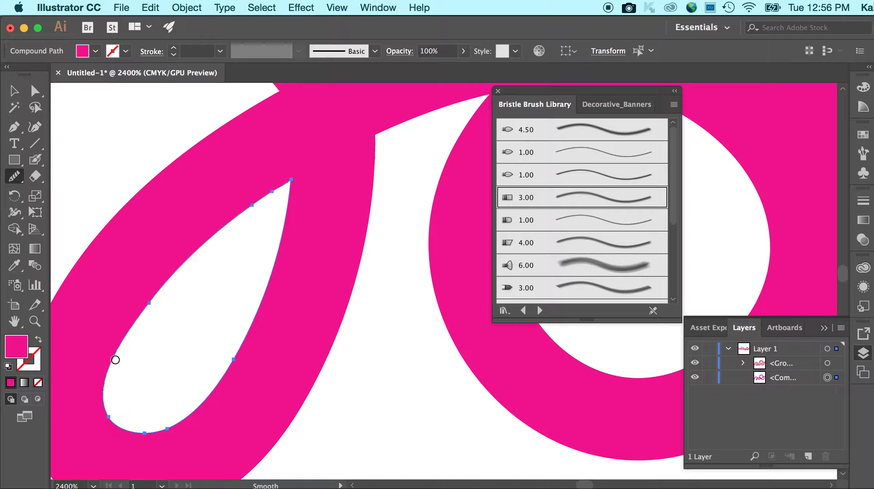
mouse_move(146, 311)
mouse_down()
mouse_move(117, 335)
mouse_move(142, 312)
mouse_move(125, 342)
mouse_move(145, 315)
mouse_move(120, 330)
mouse_up()
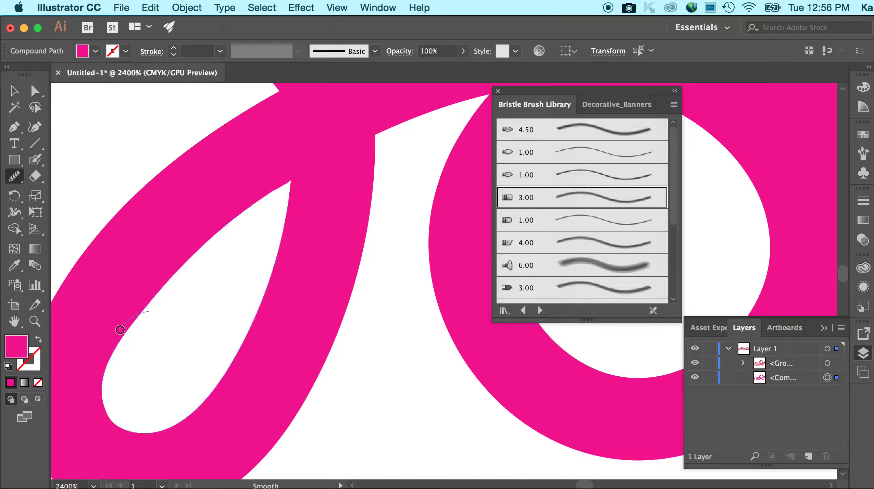
mouse_move(108, 396)
mouse_down()
mouse_move(117, 428)
mouse_move(138, 421)
mouse_up()
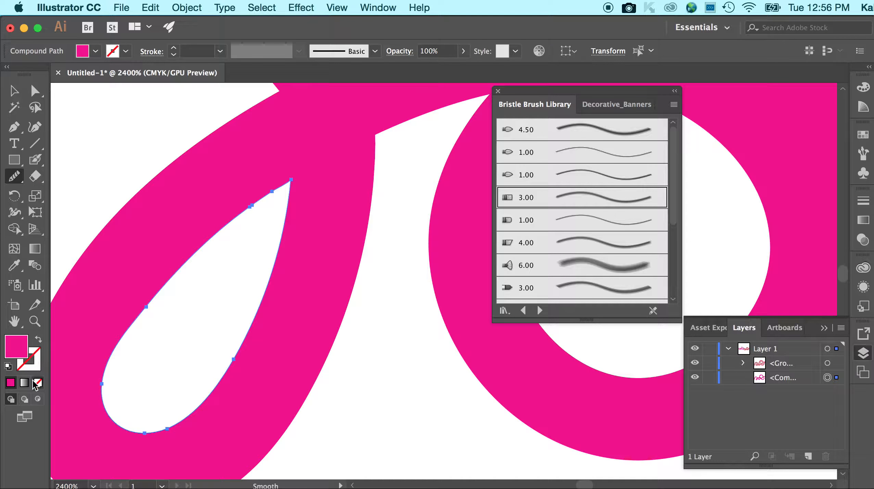
Erase part of the teardrop-shaped hole's outline along its upper-left edge with the Path Eraser tool.
click(15, 177)
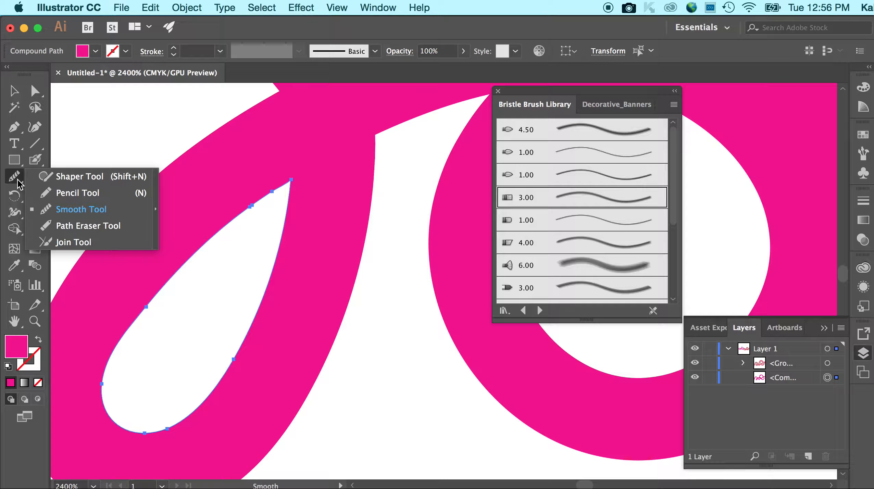
click(78, 226)
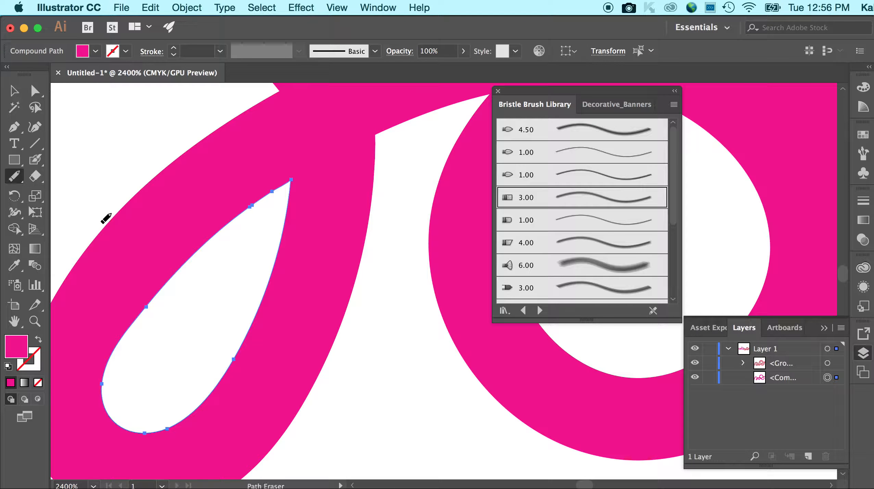
mouse_move(216, 237)
mouse_down()
mouse_move(240, 211)
mouse_move(202, 250)
mouse_up()
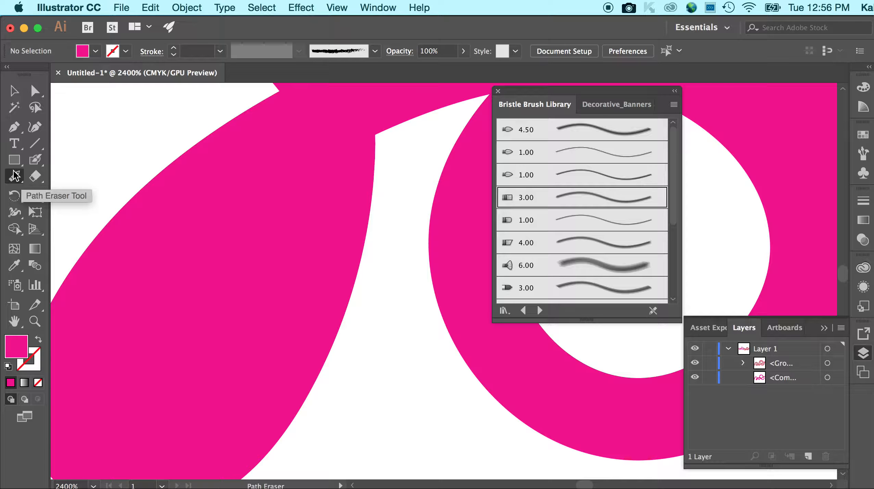
click(38, 179)
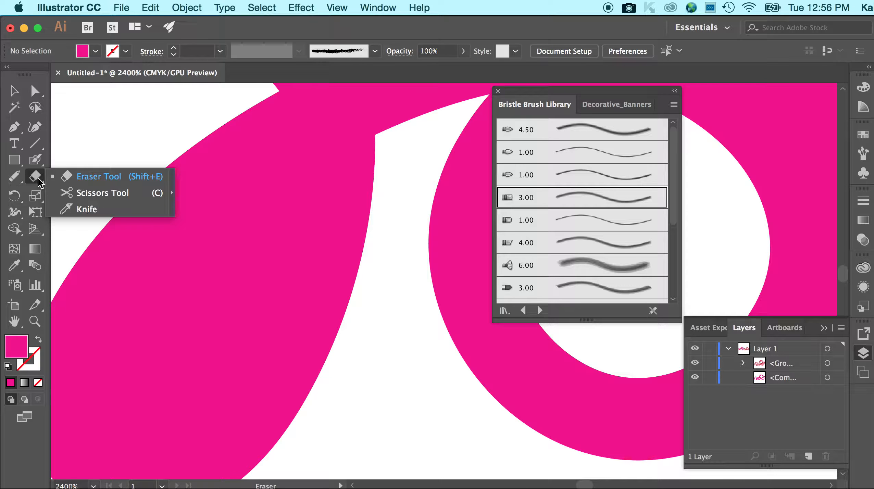
click(13, 178)
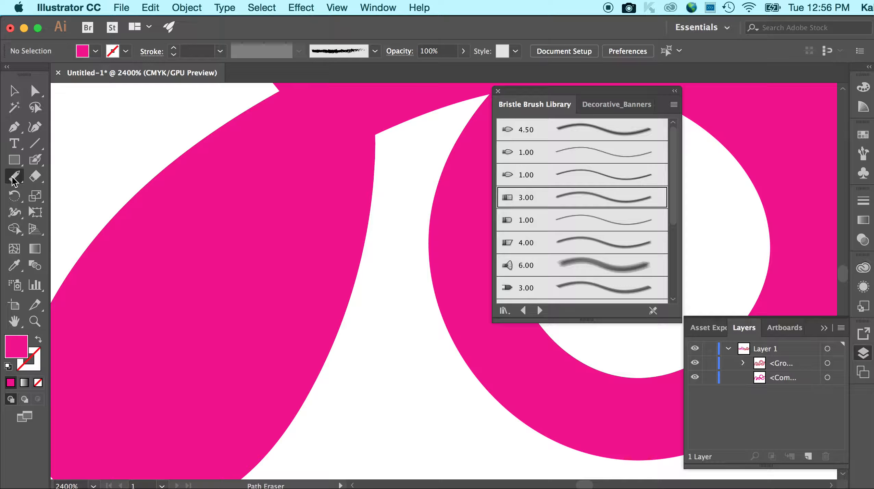
click(12, 178)
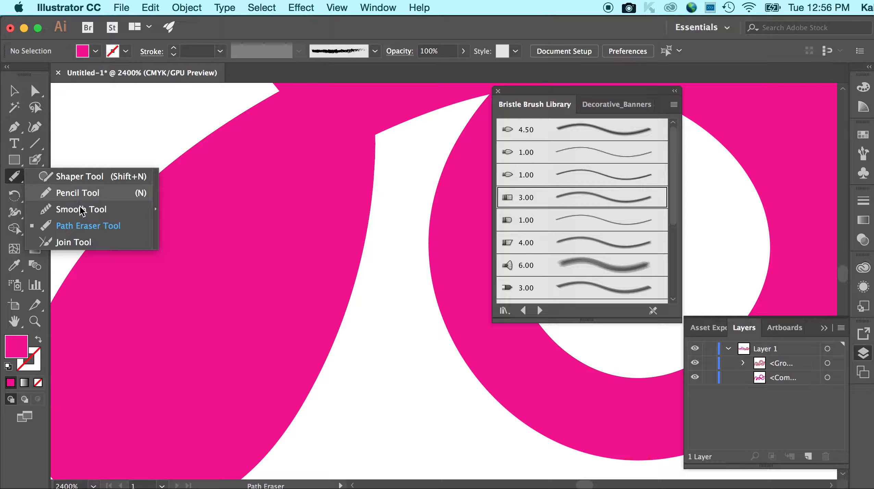
click(69, 243)
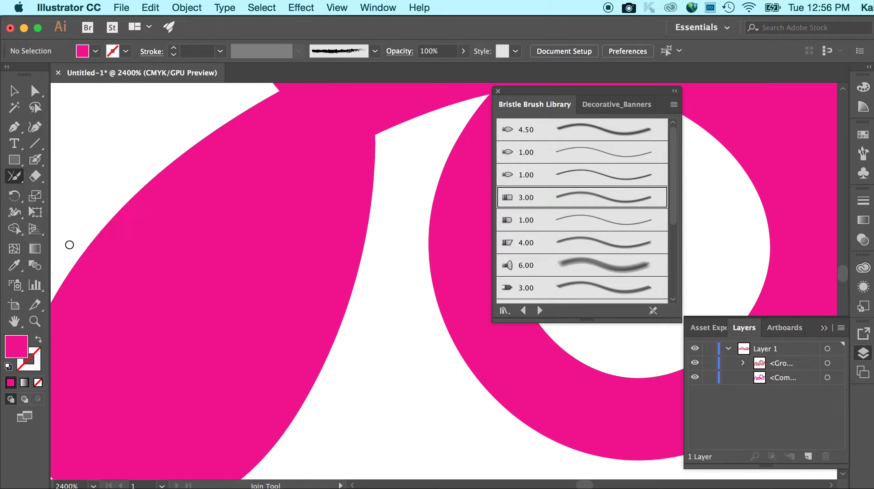
Draw three separate line segments forming a small, slightly open triangle in the white area beside the magenta shape's first loop.
scroll(105, 164, left, 1)
scroll(105, 164, up, 1)
click(14, 91)
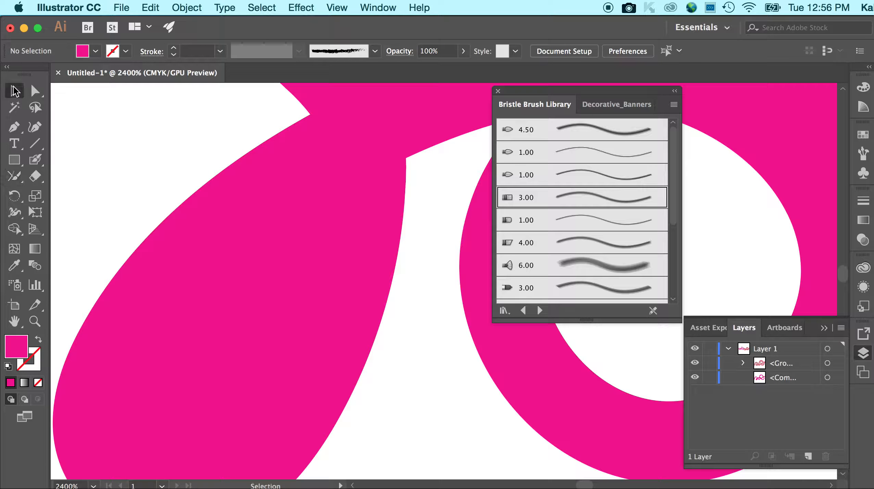
scroll(182, 236, down, 6)
scroll(182, 235, left, 4)
scroll(123, 269, left, 4)
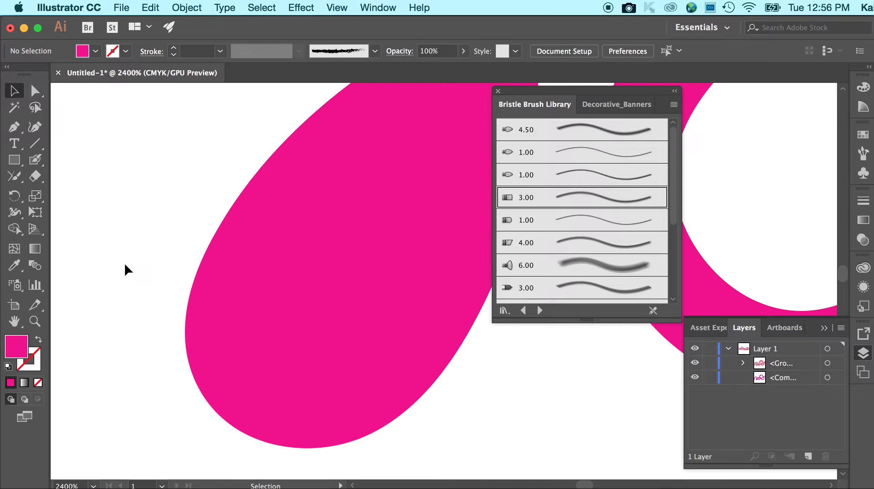
scroll(123, 269, up, 1)
click(33, 146)
drag(137, 154, 107, 215)
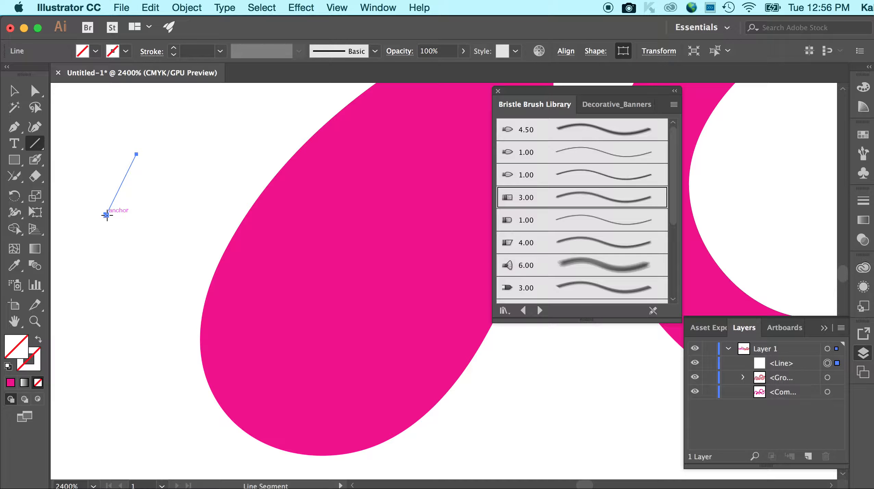
mouse_move(136, 155)
mouse_down()
mouse_move(175, 228)
mouse_move(90, 228)
mouse_up()
Select the three triangle lines and give them a magenta fill and an orange stroke.
click(14, 90)
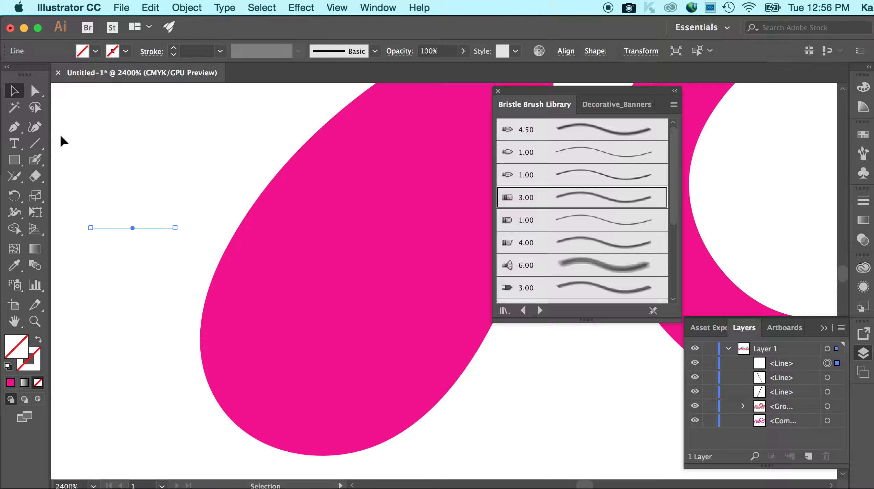
drag(60, 136, 186, 250)
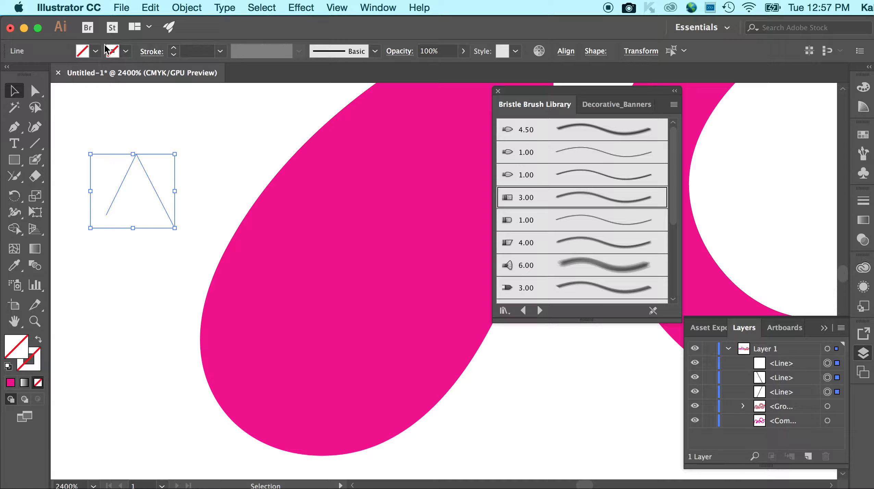
click(96, 51)
click(96, 74)
click(126, 51)
click(125, 51)
click(124, 74)
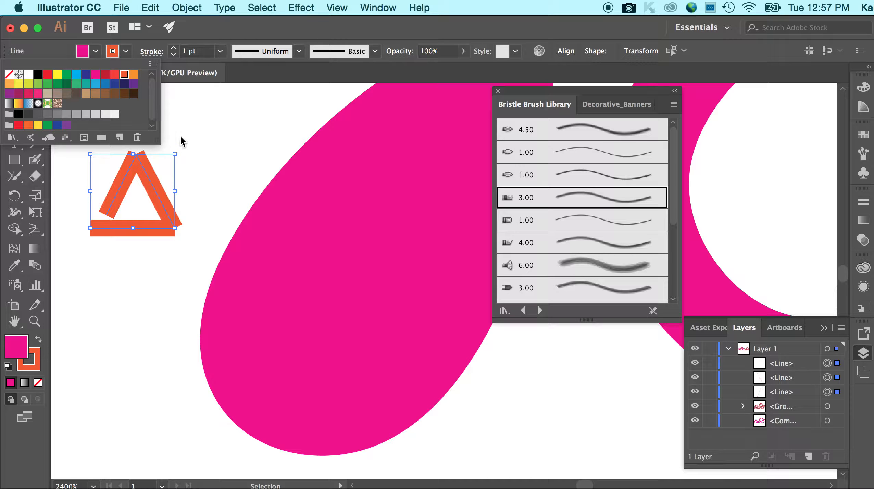
click(193, 152)
Reselect the three lines, join the triangle's apex with the Join tool, and try to join its lower-right corner.
click(97, 136)
mouse_move(108, 135)
mouse_down()
mouse_move(158, 171)
mouse_move(181, 251)
mouse_up()
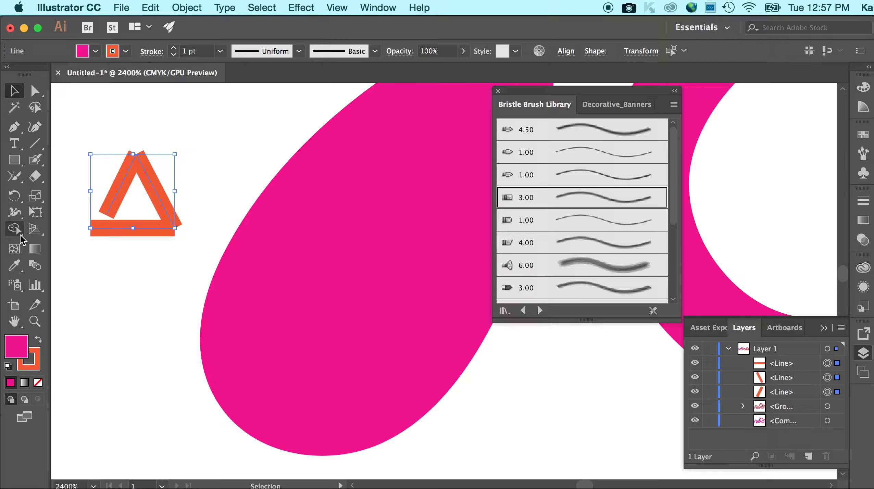
click(15, 177)
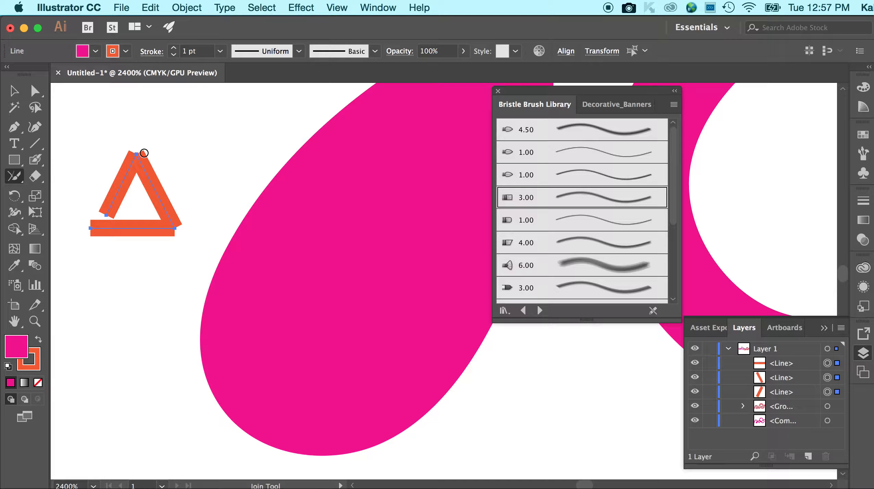
drag(131, 147, 149, 164)
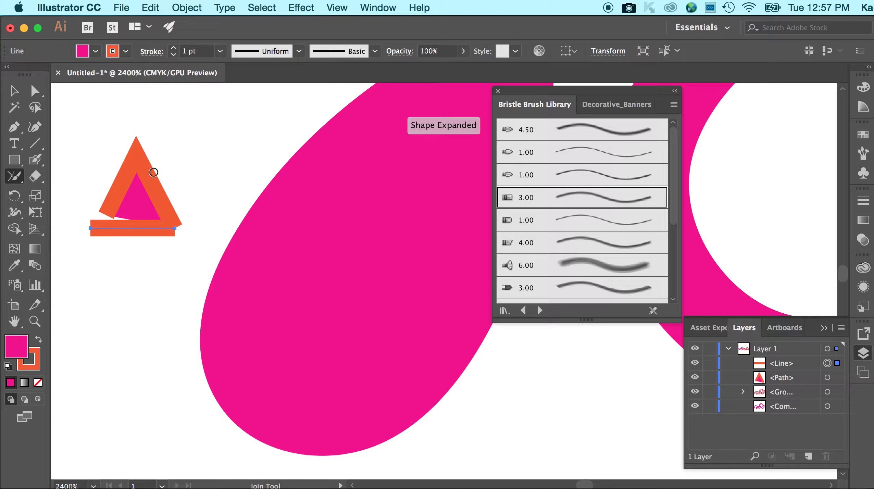
drag(196, 194, 175, 232)
click(187, 8)
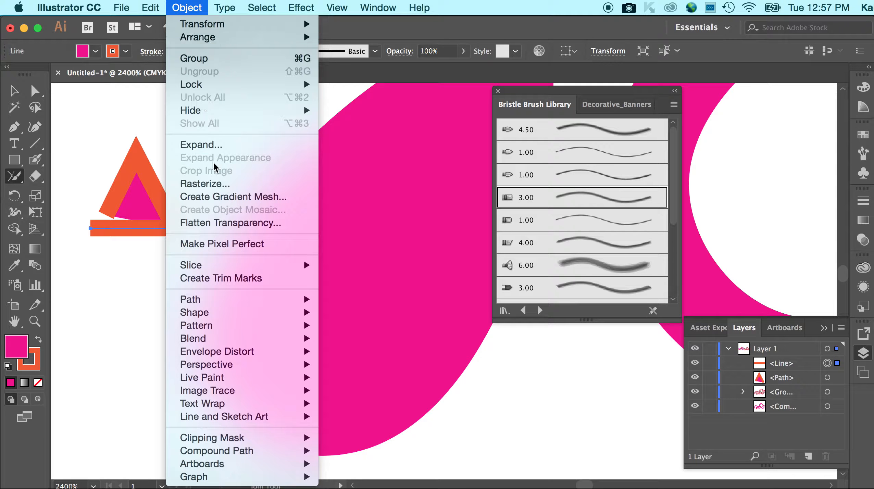
click(196, 4)
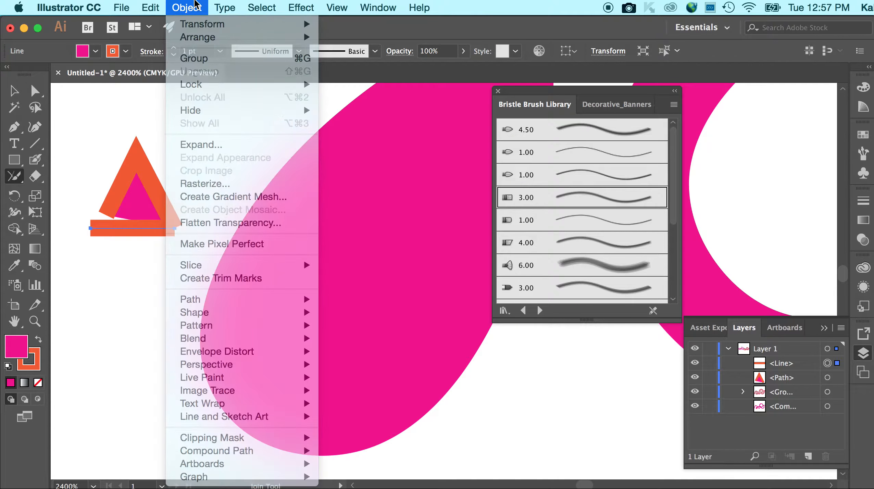
Select all pieces of the orange triangle and delete them.
click(12, 96)
drag(112, 118, 189, 292)
key(Delete)
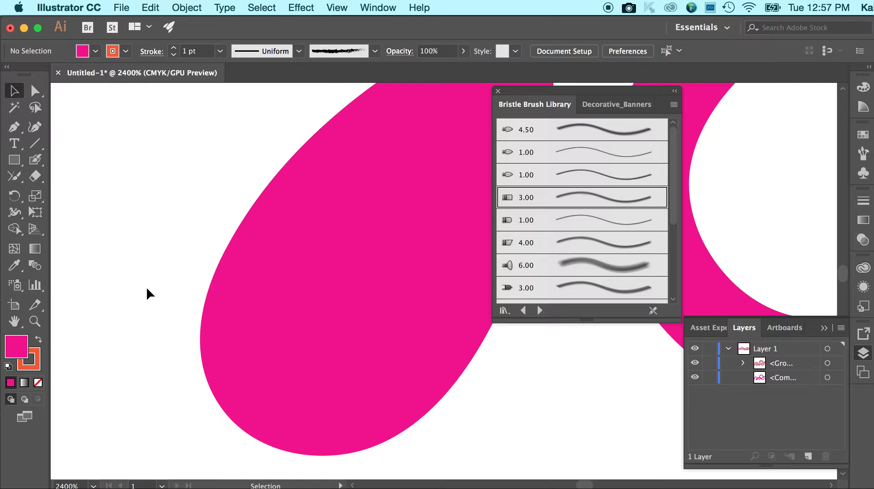
Erase a large rounded bite from the outer left edge of the magenta shape's first loop with the Eraser tool.
click(32, 182)
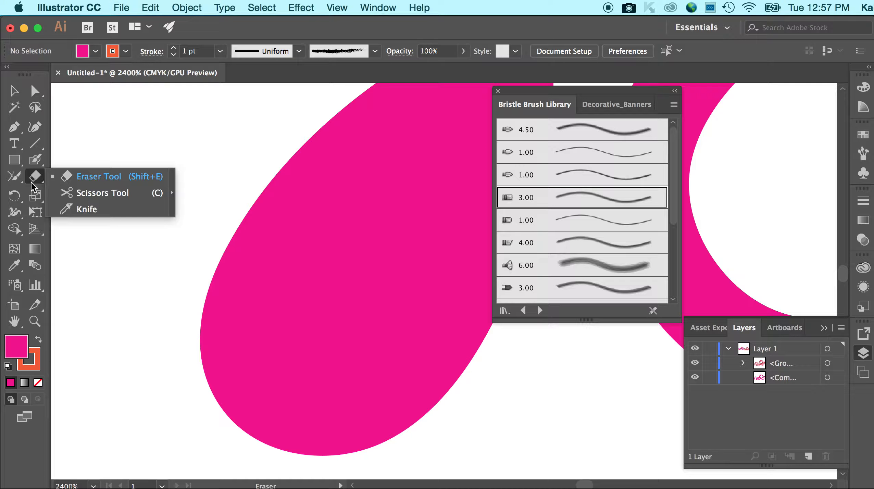
click(65, 177)
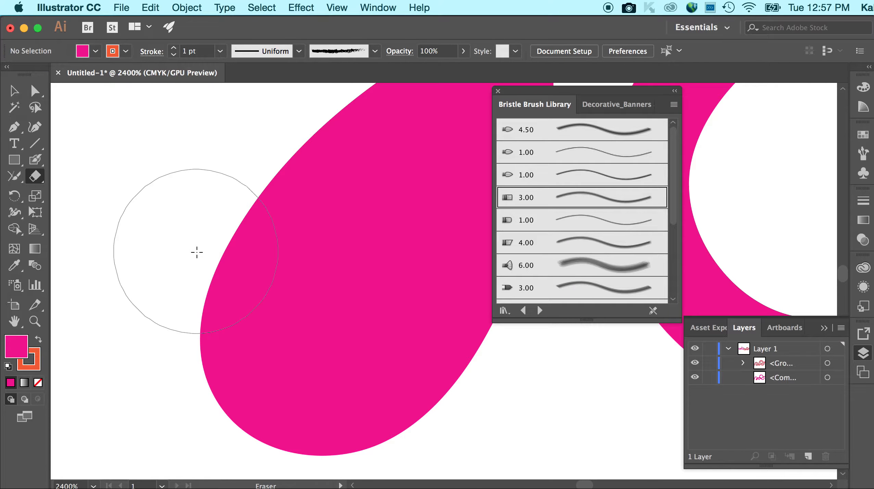
mouse_move(211, 190)
mouse_down()
mouse_move(263, 241)
mouse_move(160, 236)
mouse_up()
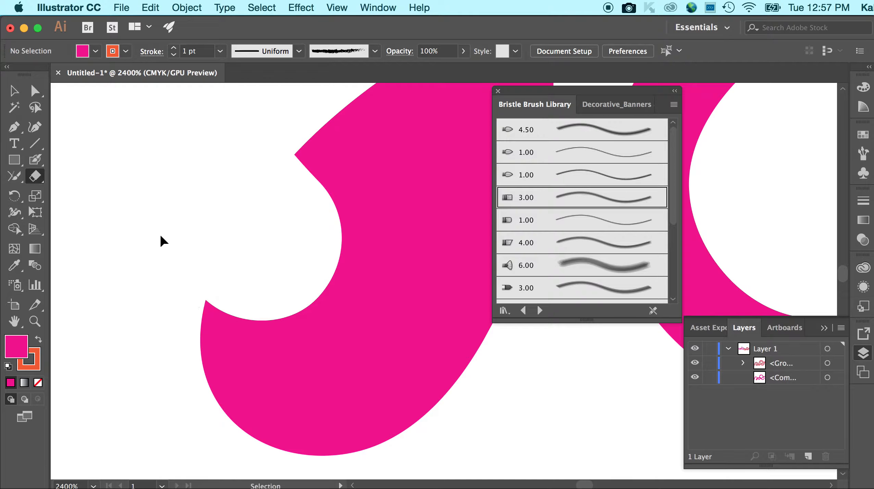
Erase the lower-right edge of the magenta shape's first loop with two Eraser strokes.
key(super+minus)
key(super+minus)
key(super+minus)
key(super+minus)
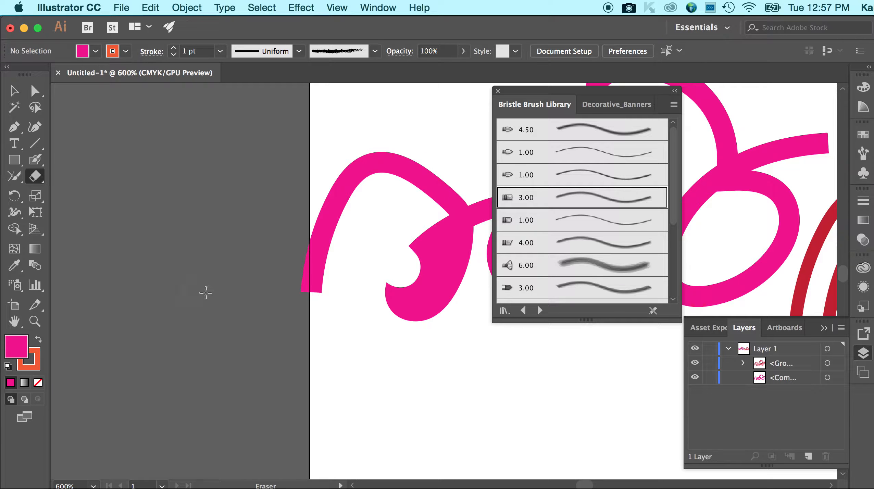
scroll(336, 322, right, 10)
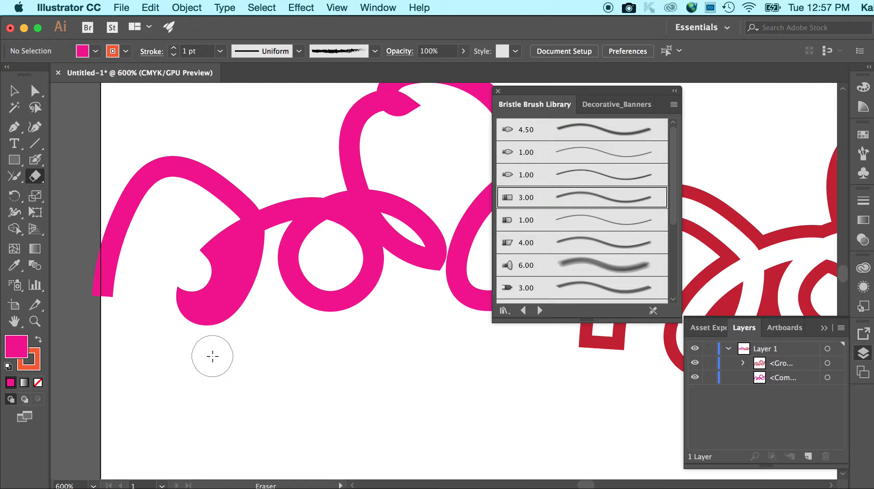
mouse_move(198, 357)
mouse_down()
mouse_move(225, 337)
mouse_move(263, 332)
mouse_up()
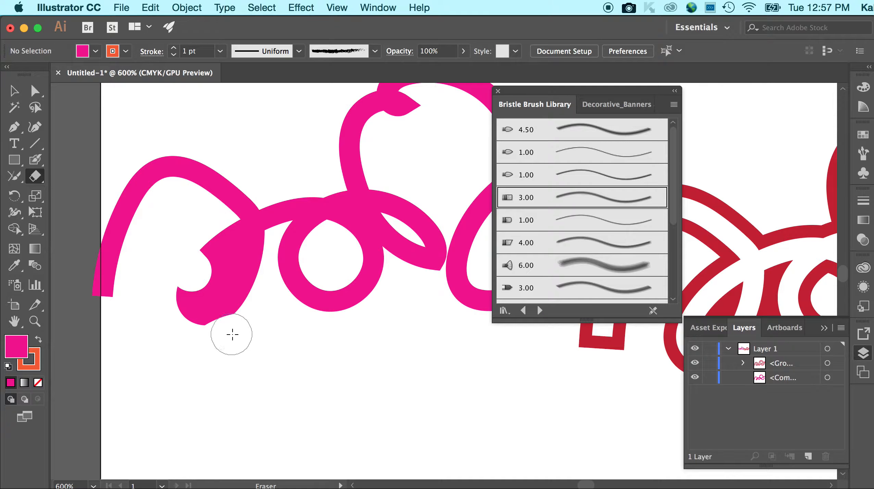
mouse_move(214, 346)
mouse_down()
mouse_move(225, 322)
mouse_move(267, 306)
mouse_up()
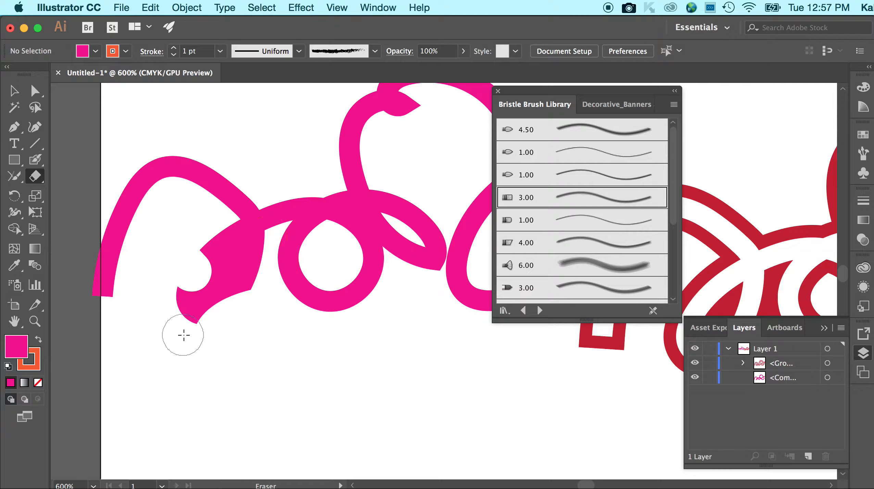
Examine the Eraser tool's angle, roundness and size options without changing them.
scroll(202, 357, right, 5)
scroll(202, 357, up, 2)
scroll(202, 357, right, 5)
scroll(201, 357, down, 2)
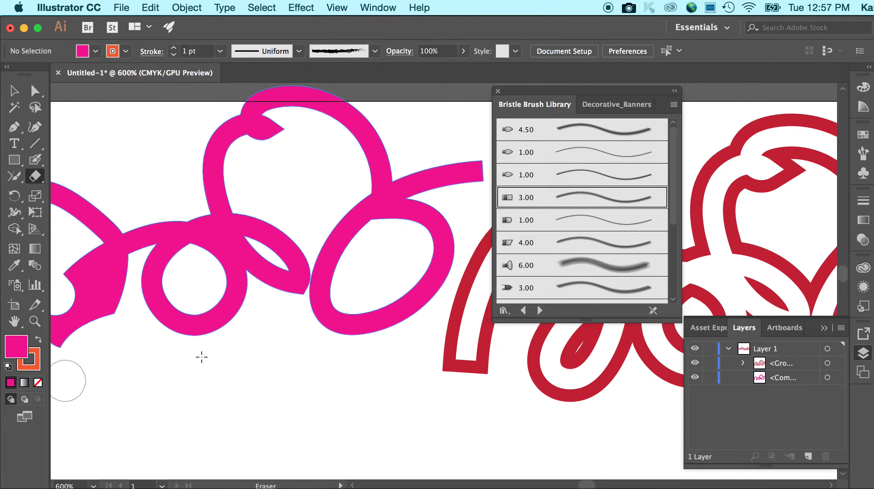
scroll(201, 357, left, 5)
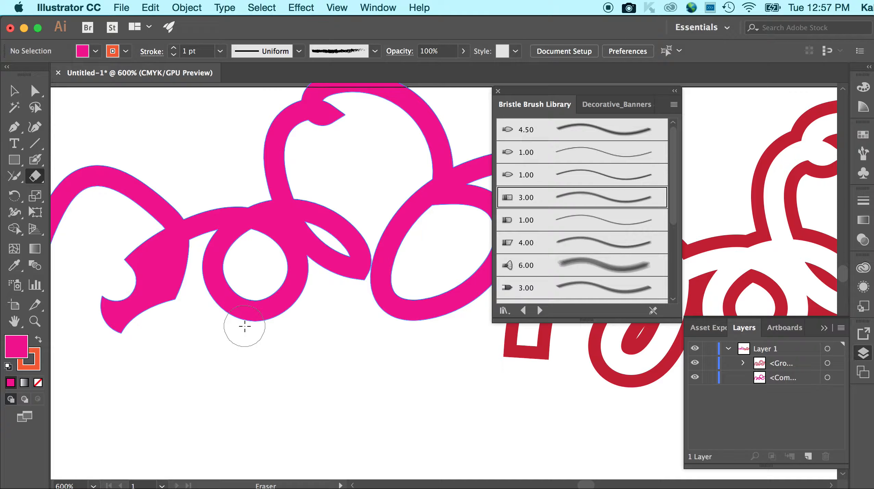
click(39, 176)
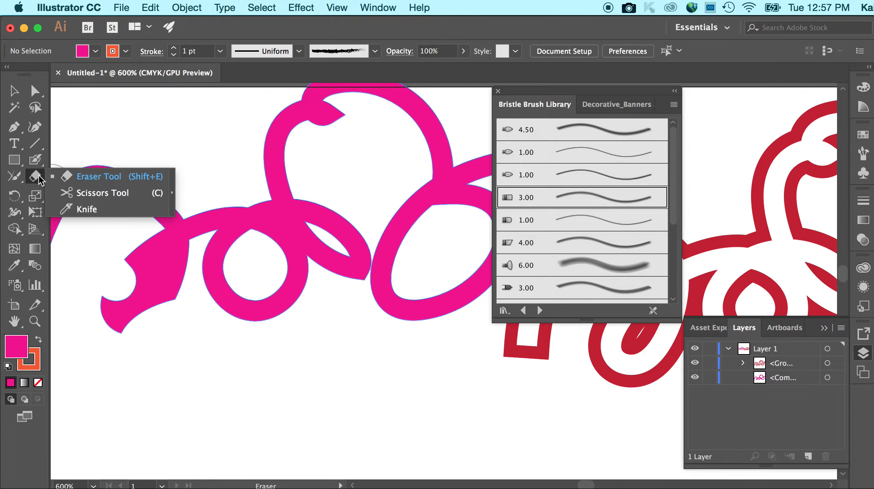
click(39, 176)
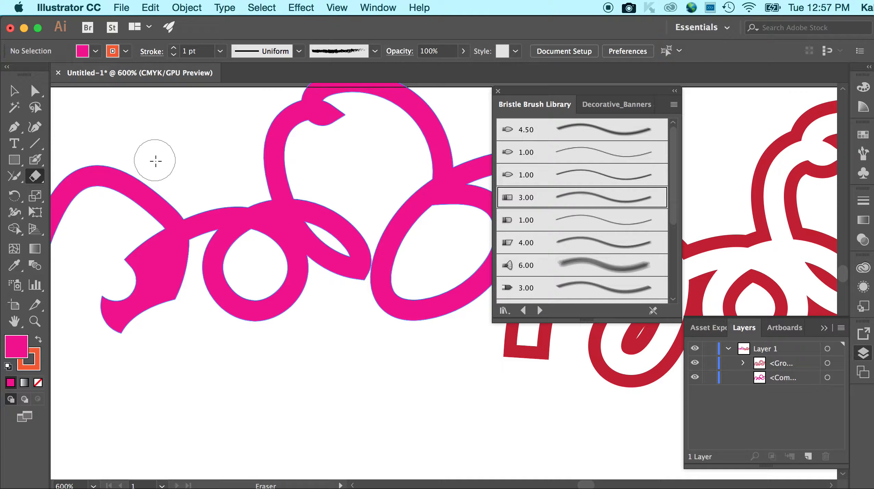
double_click(37, 176)
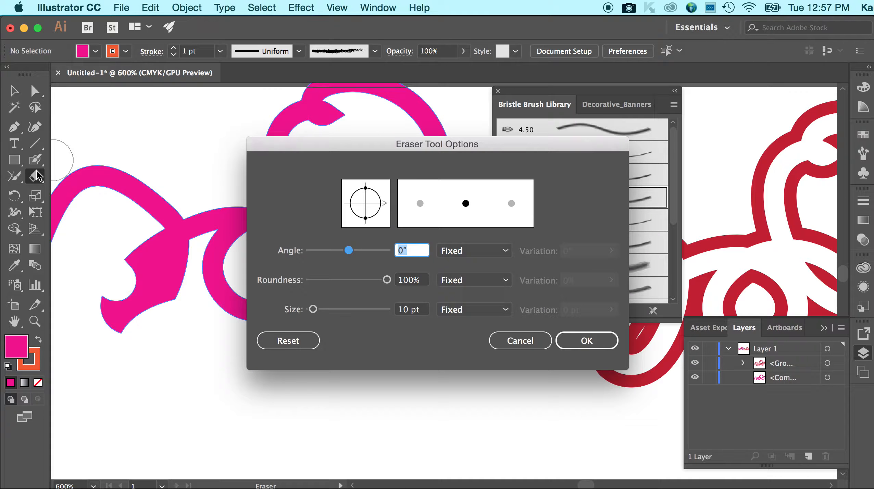
click(522, 340)
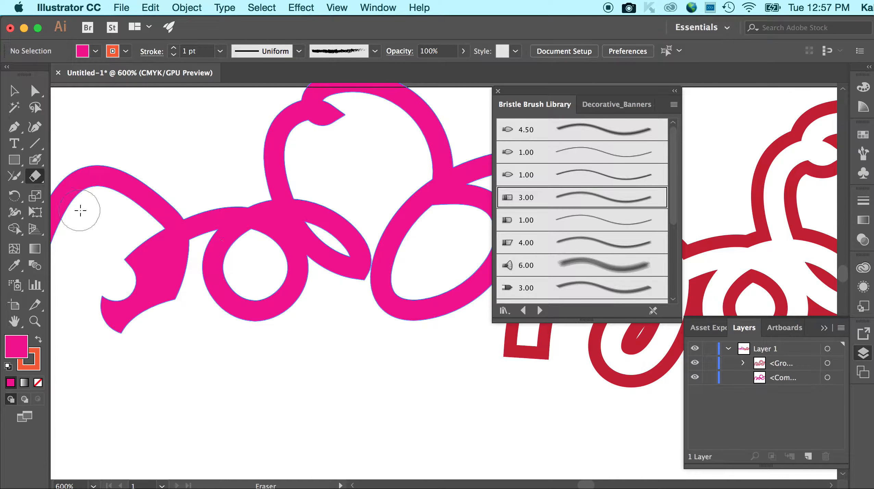
double_click(39, 174)
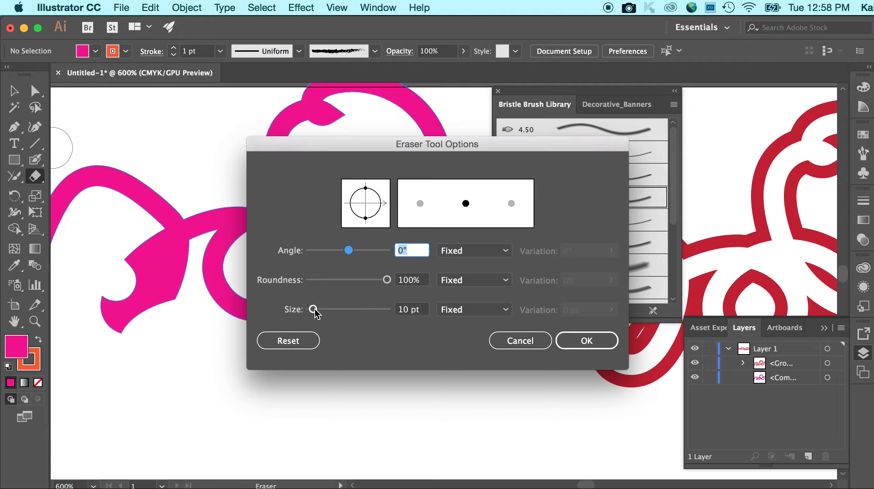
click(520, 341)
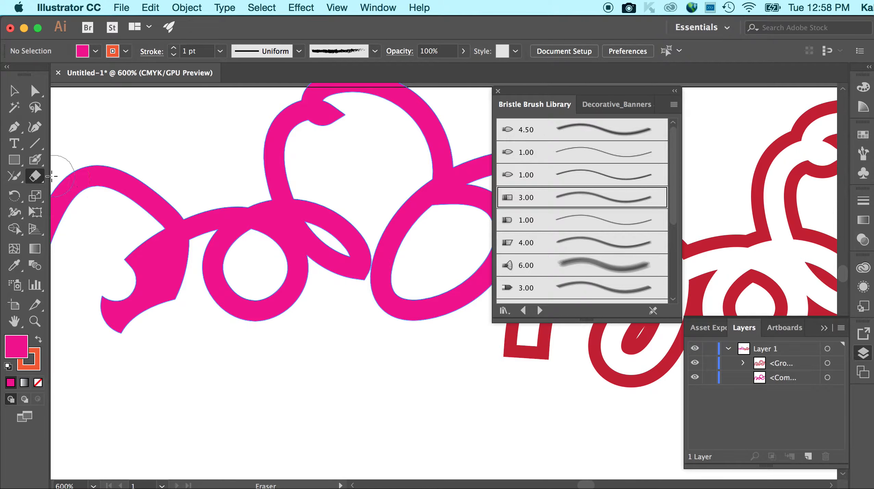
click(35, 177)
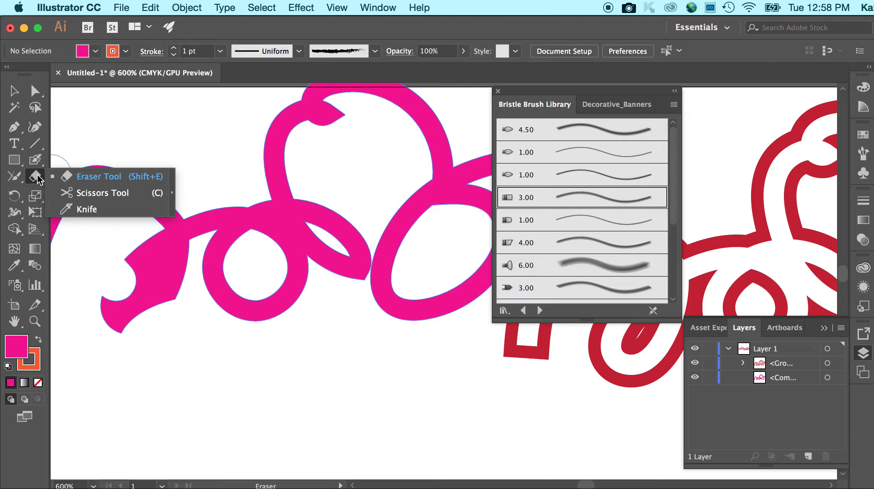
Erase a diagonal gap across the right side of the magenta shape's first loop with the Eraser tool, then deselect everything.
click(99, 176)
drag(170, 171, 111, 208)
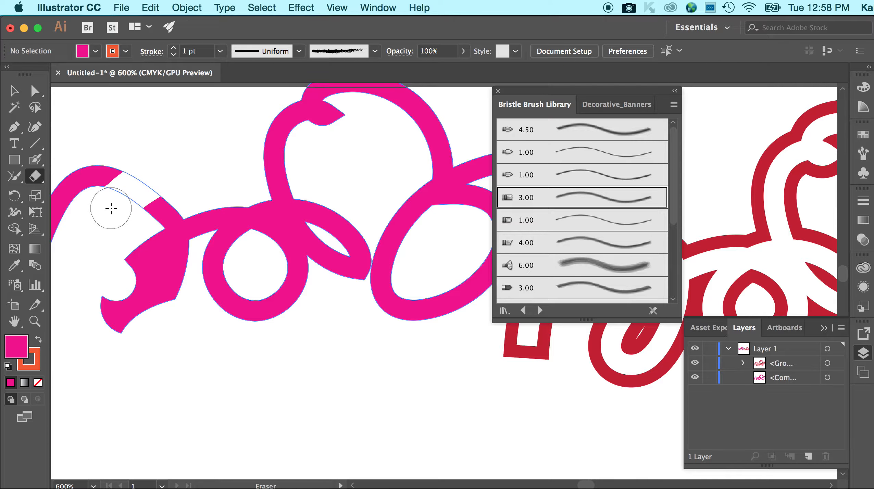
key(v)
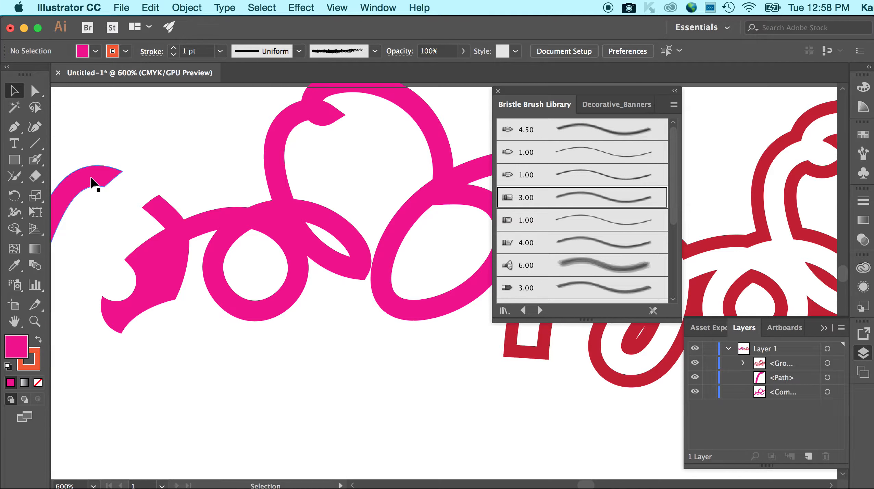
click(175, 240)
click(90, 134)
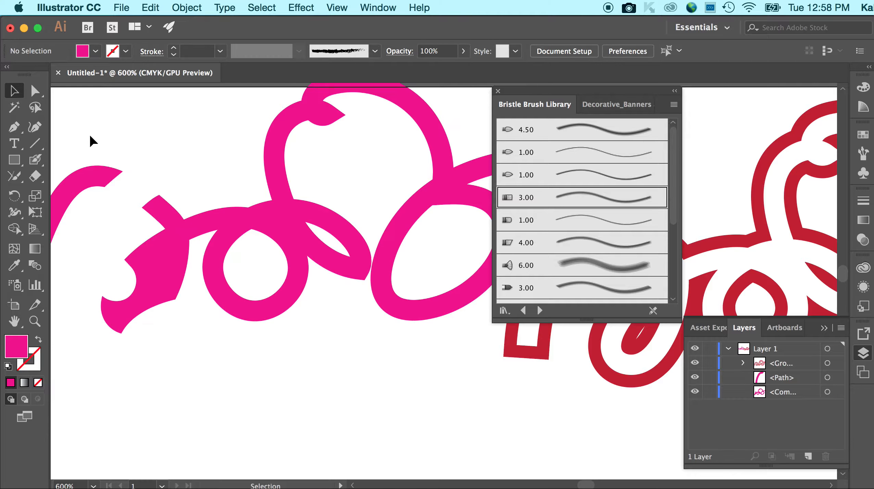
Select the detached magenta arc and cut it with the Scissors tool at opposite anchor points on its outer and inner edges.
click(89, 177)
scroll(176, 197, left, 5)
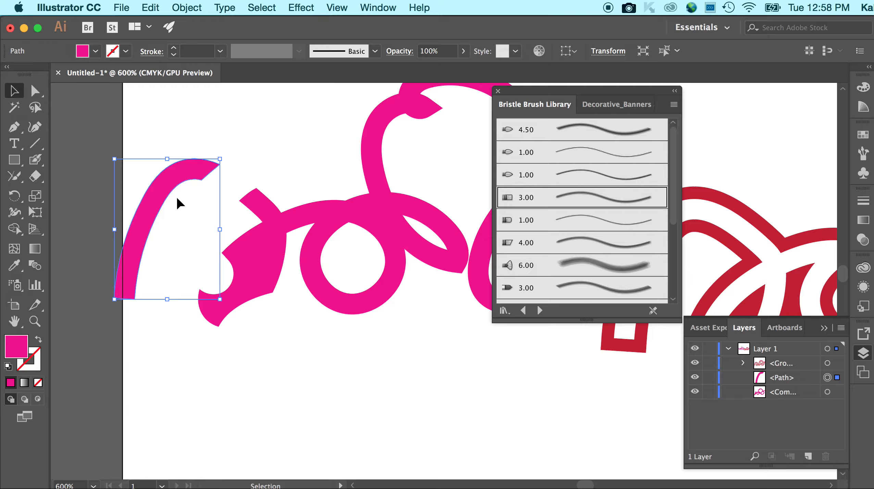
drag(40, 175, 74, 193)
key(super+equal)
key(super+equal)
key(super+equal)
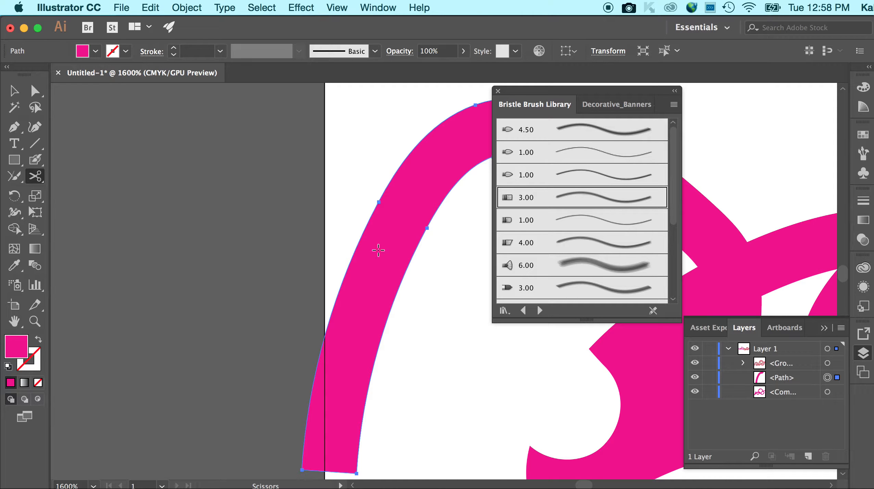
scroll(377, 247, right, 5)
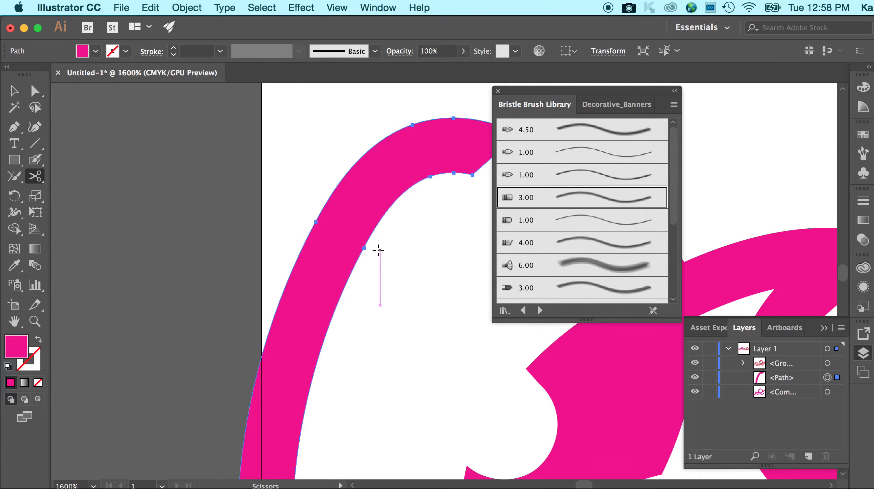
click(315, 222)
click(364, 248)
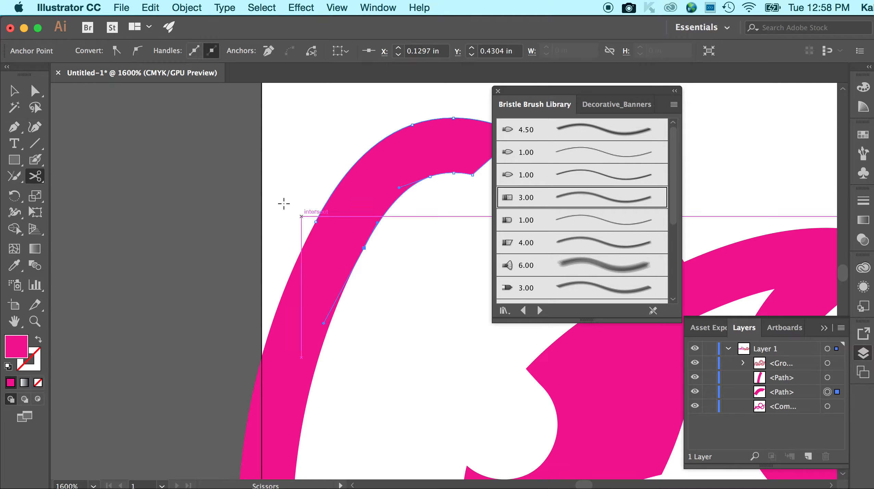
Select the upper piece of the cut magenta arc and nudge it upward away from the lower piece.
key(v)
click(252, 136)
click(363, 171)
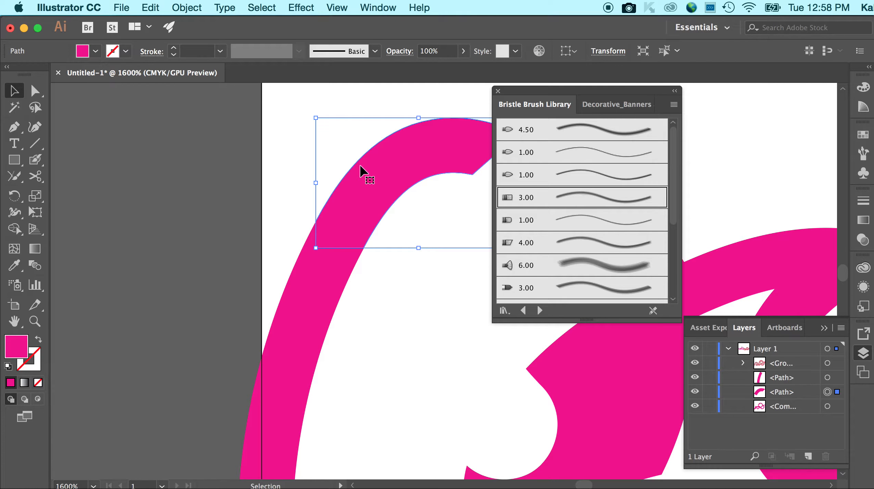
key(Up)
key(Up)
key(Up)
key(Up)
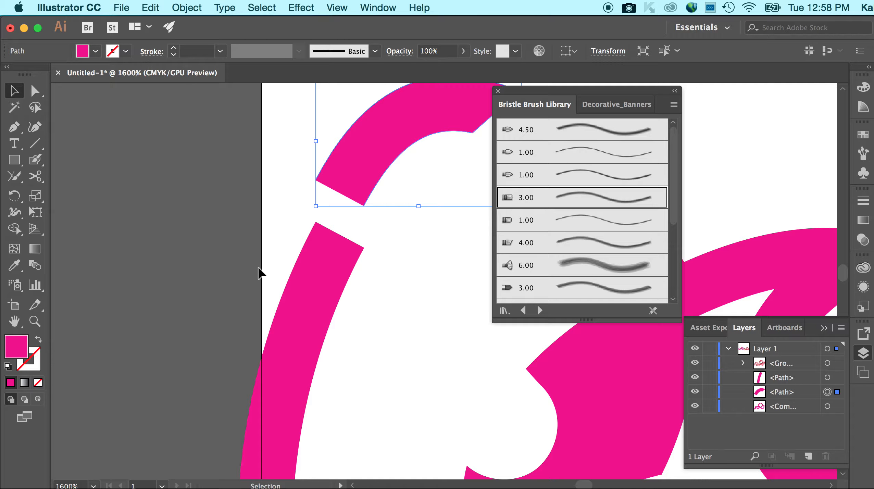
Undo the upward nudges and the Scissors cuts on the magenta arc.
key(z)
key(super+z)
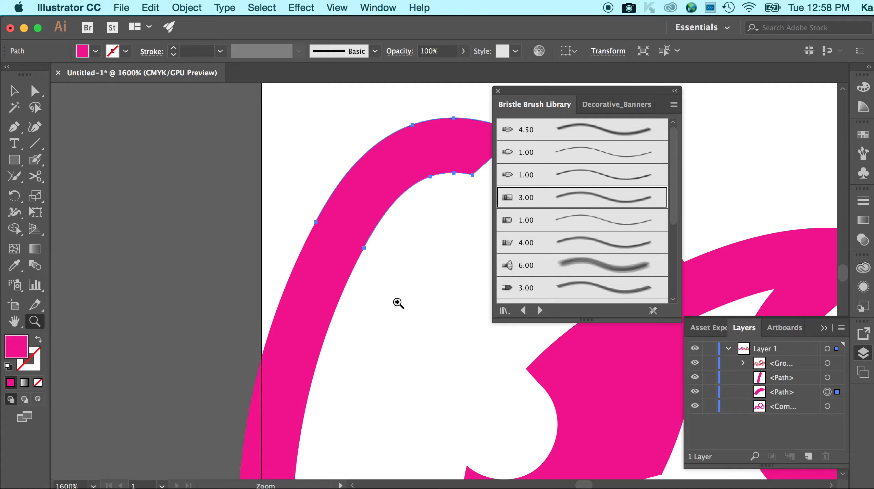
key(super+j)
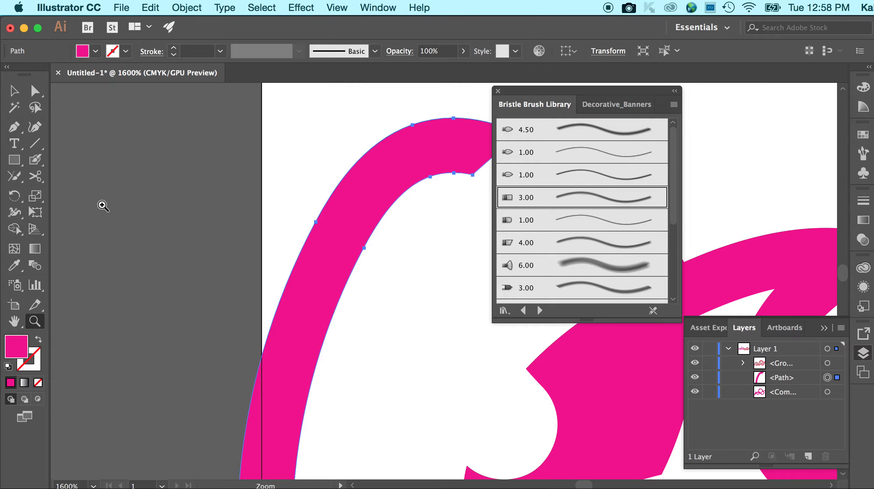
Try to cut the magenta arc with the Scissors tool again, reselecting the arc and dismissing the warnings.
click(35, 176)
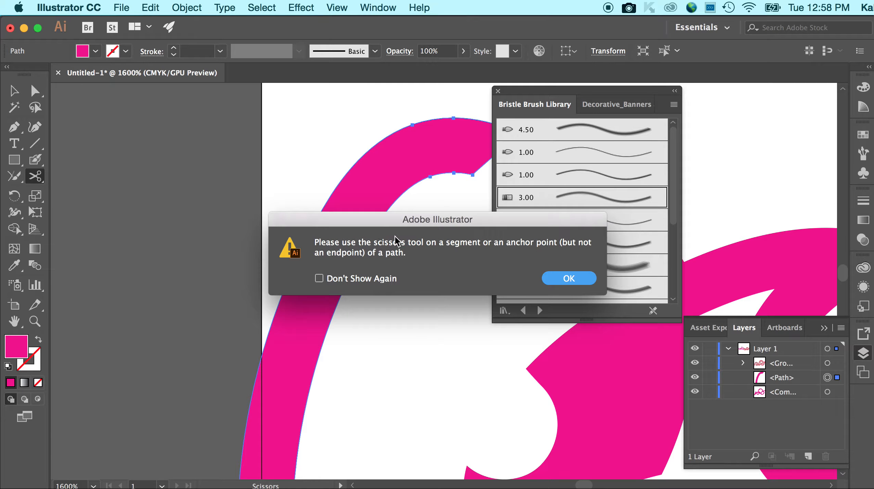
click(576, 274)
click(9, 95)
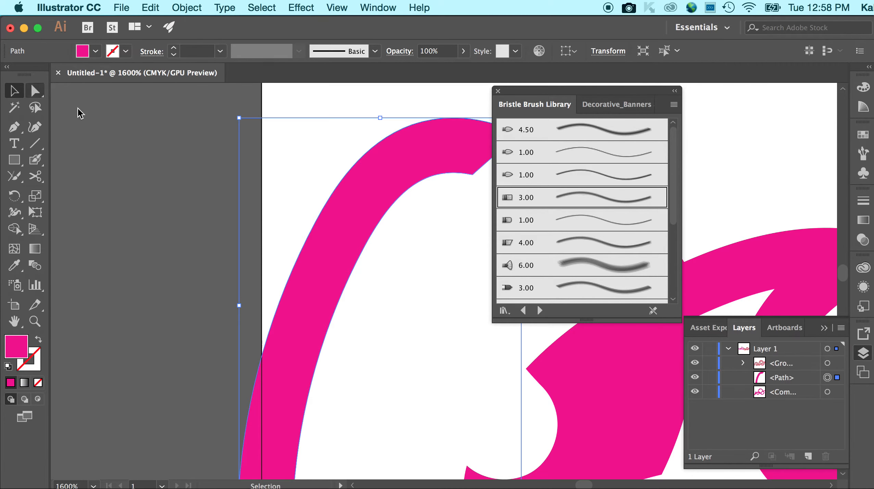
click(210, 185)
click(327, 235)
click(41, 178)
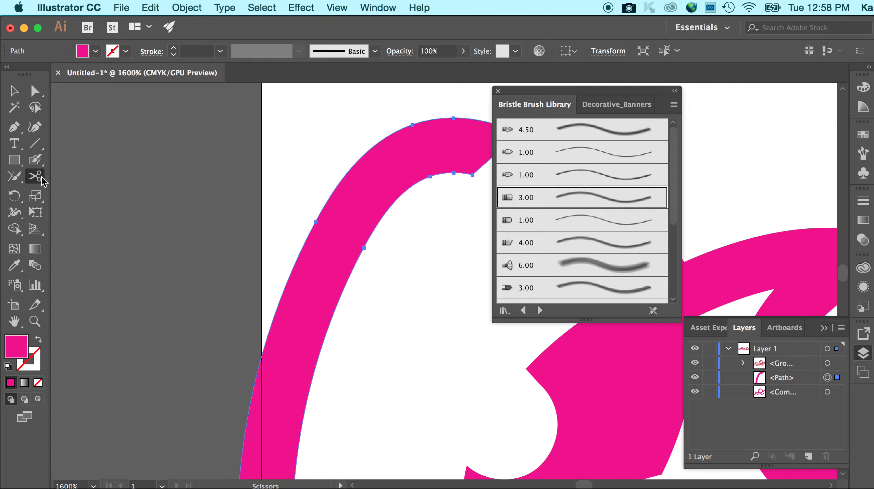
click(316, 222)
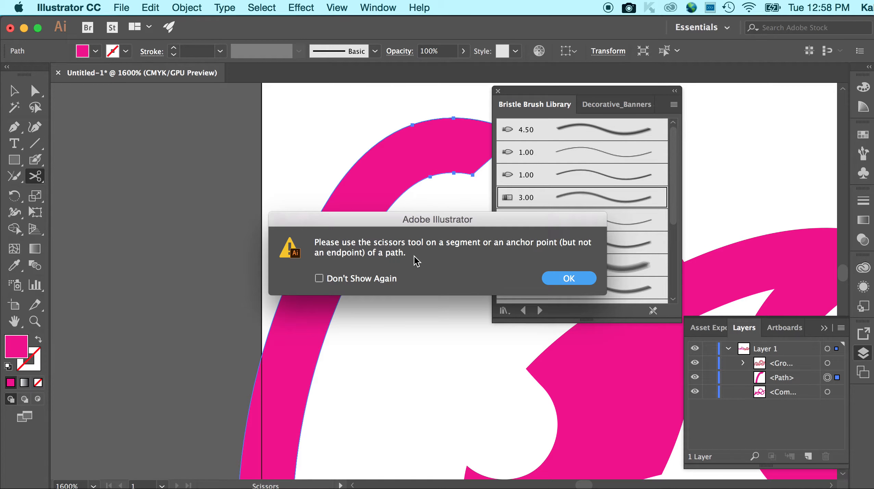
click(568, 278)
Cut across the magenta arc with the Scissors tool at its opposite inner and outer anchor points, dismissing the warning.
click(363, 247)
click(317, 222)
click(316, 222)
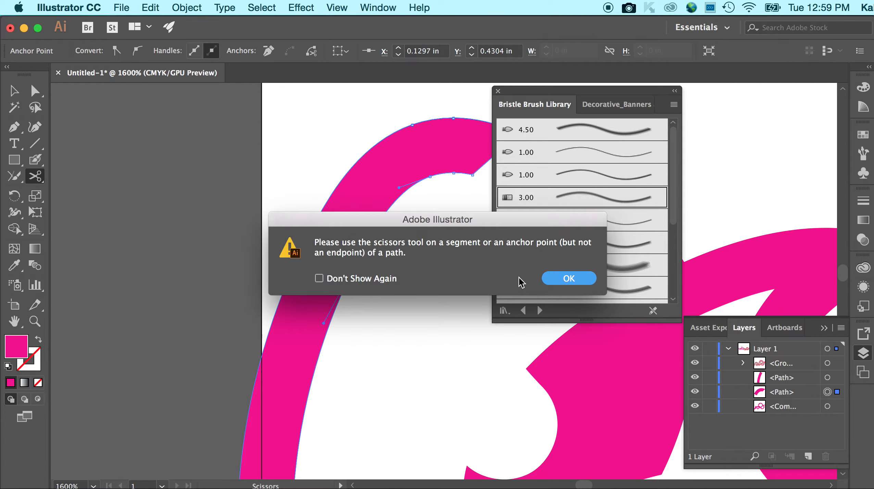
click(551, 279)
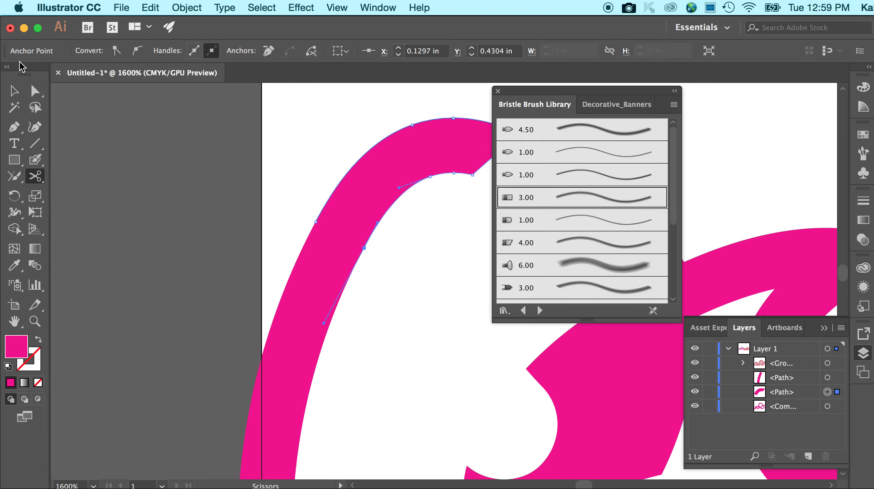
Move the upper piece of the cut magenta arc away from the lower piece and undo the moves.
click(14, 91)
click(164, 144)
drag(353, 197, 353, 125)
drag(387, 174, 319, 173)
click(393, 280)
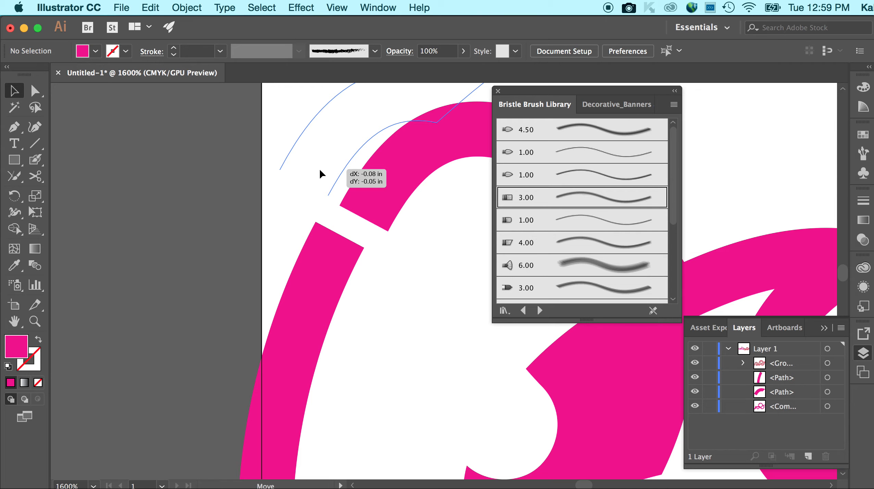
drag(320, 170, 364, 214)
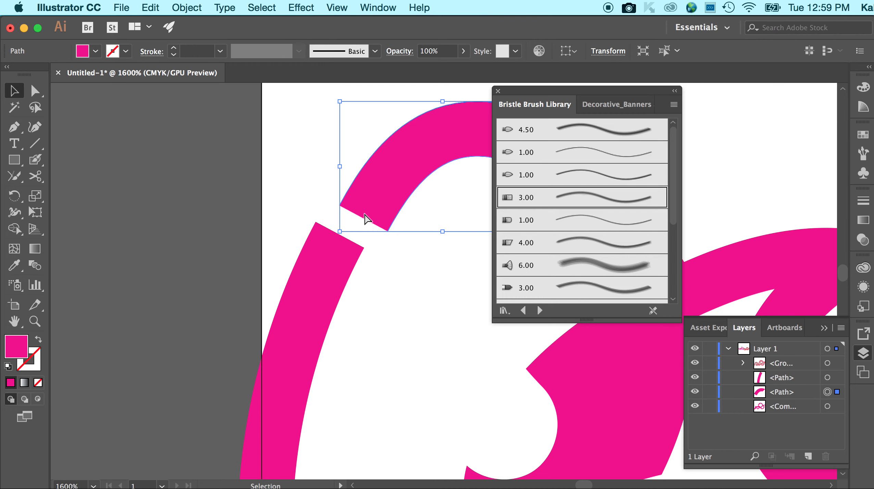
key(super+z)
key(super+z)
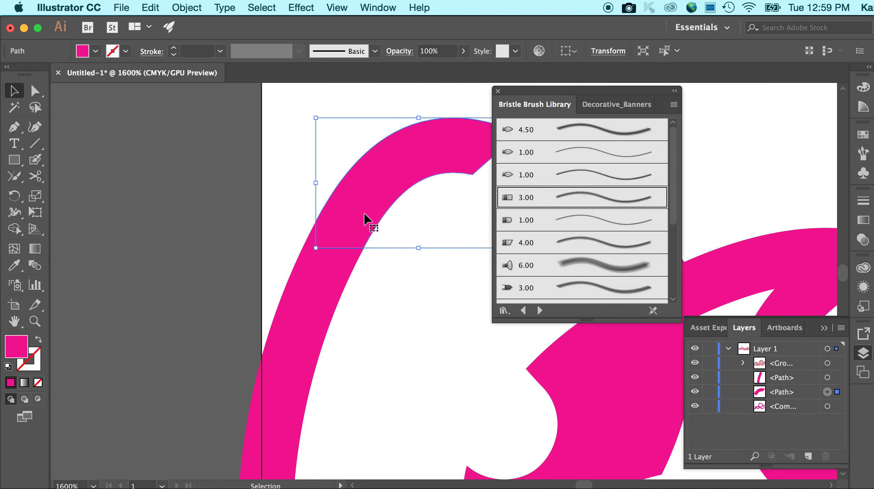
Fill the upper piece of the cut magenta arc with red.
click(96, 51)
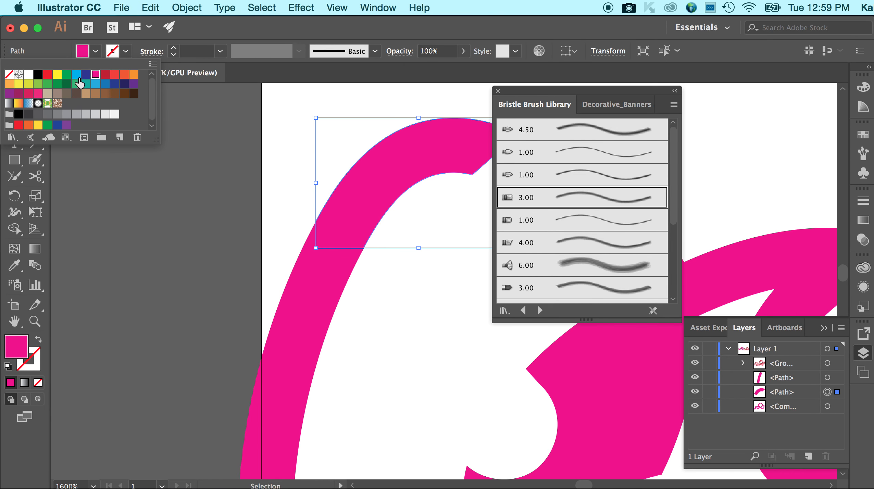
click(48, 74)
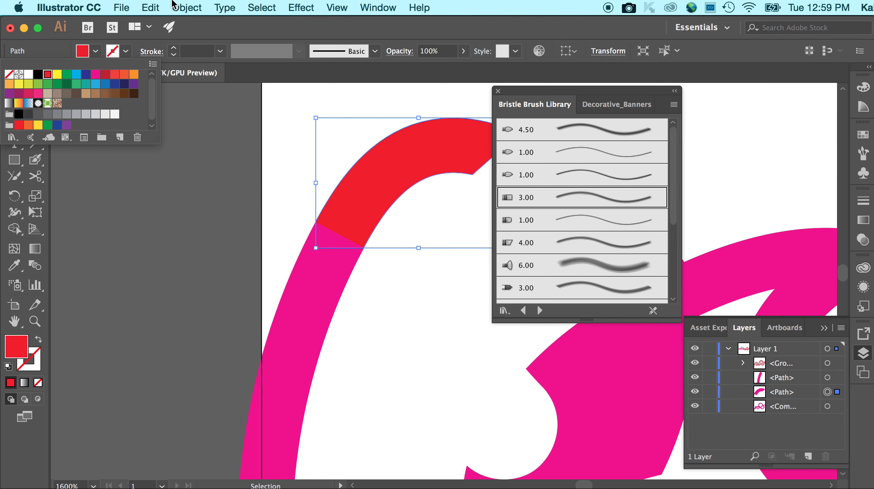
click(200, 107)
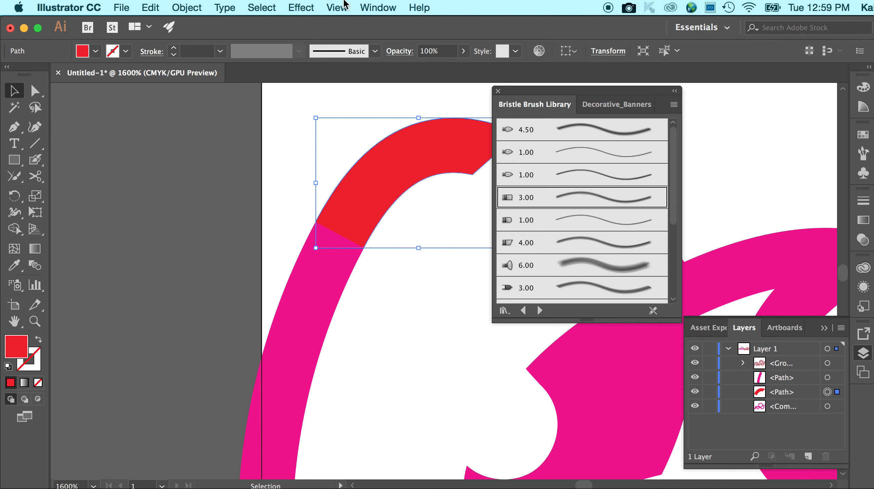